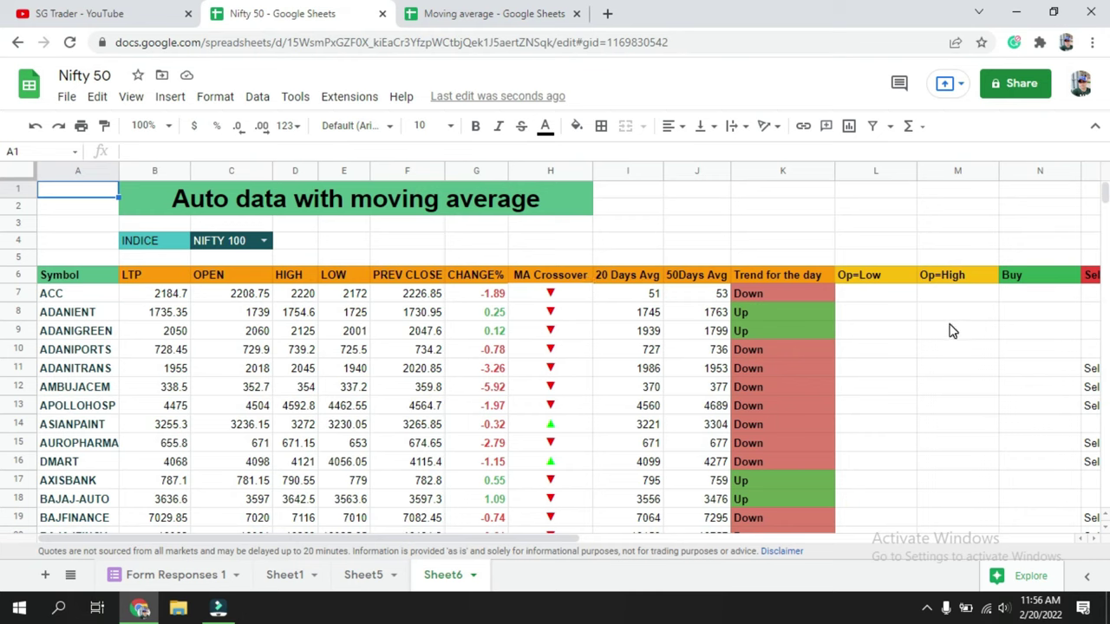
Switch the INDICE dropdown in C4 from NIFTY 100 to NIFTY 50
scroll(954, 329, "down", 2)
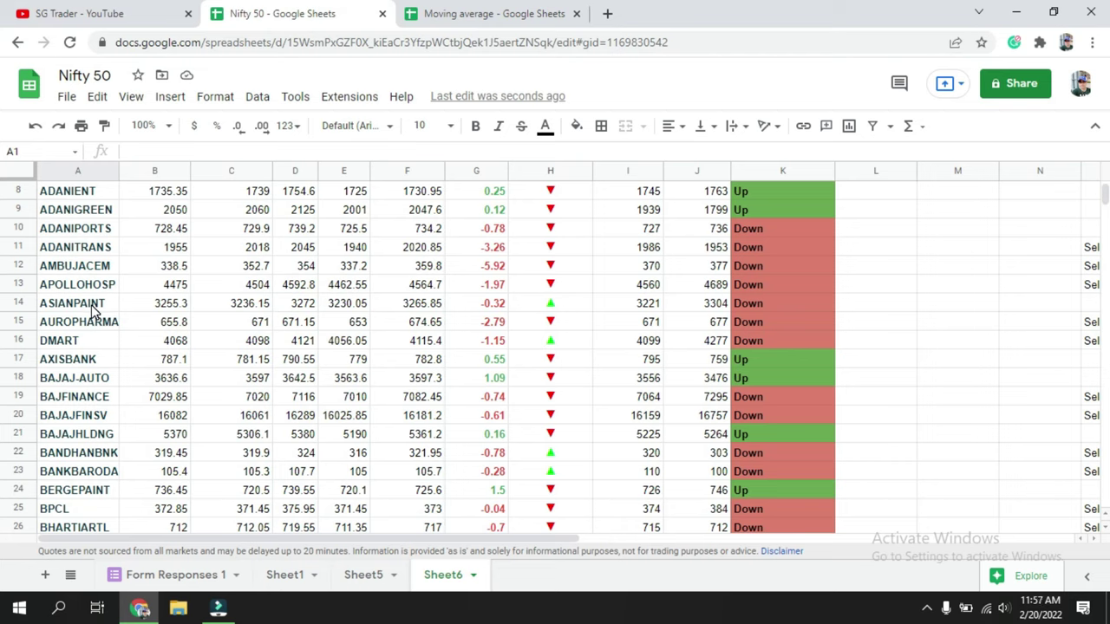
scroll(95, 313, "up", 3)
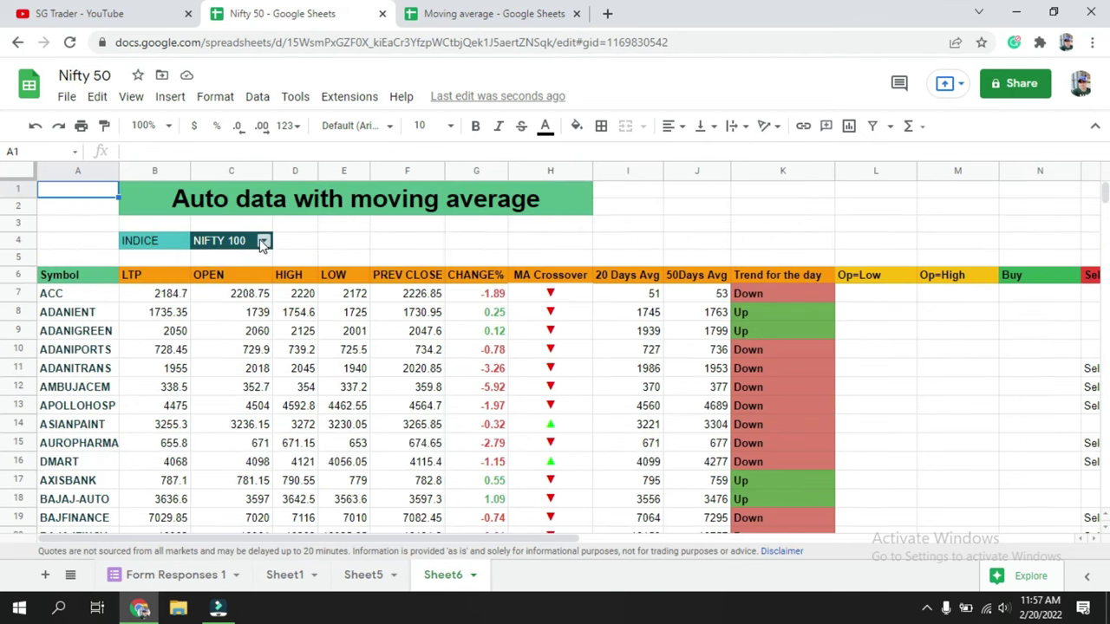
left_click(262, 240)
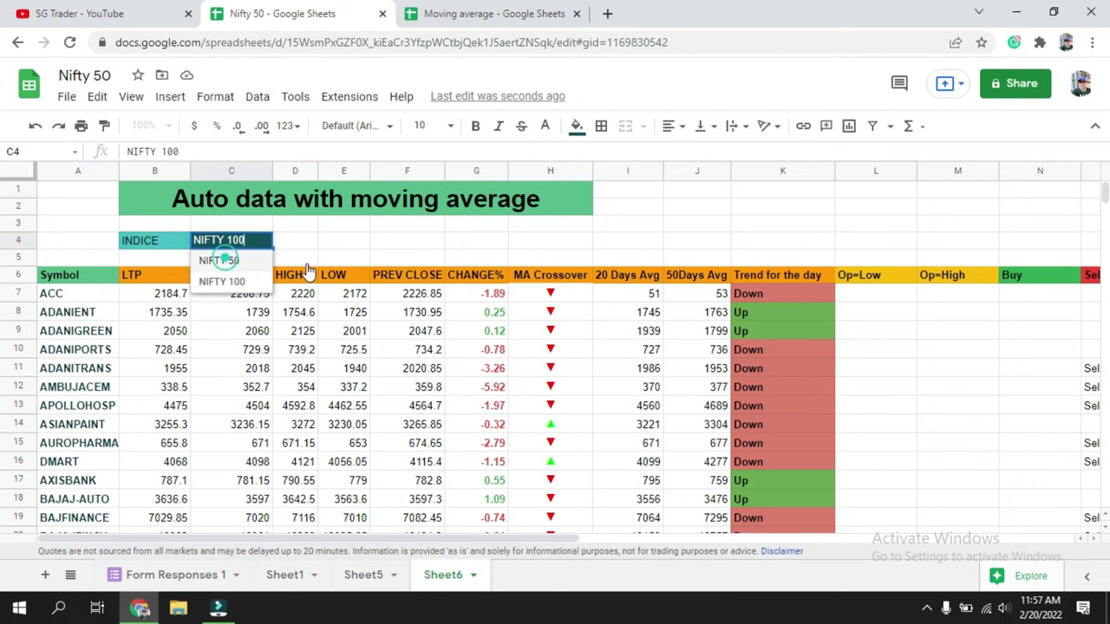
left_click(221, 258)
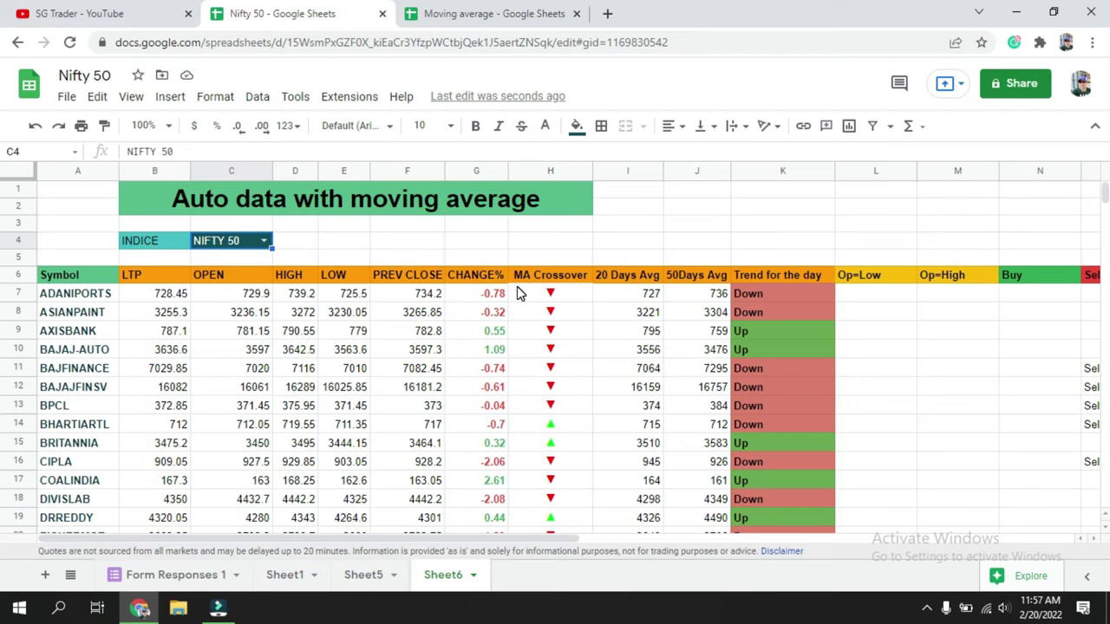
Close the Nifty 50 tracker and open NSE India's About > Indices page in a new tab
left_click(383, 14)
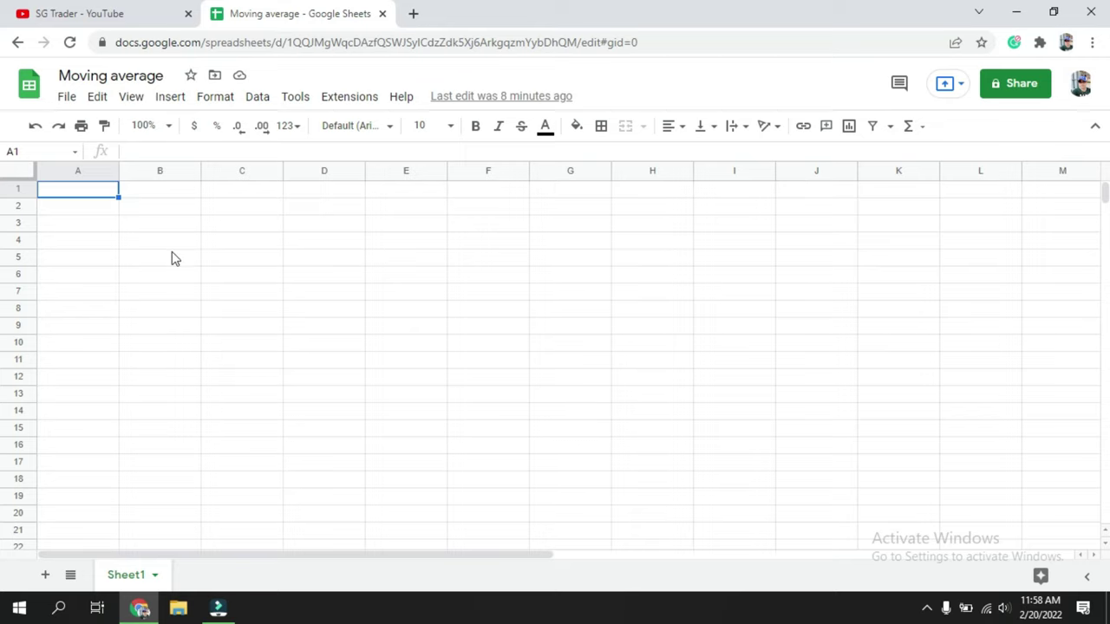
left_click(414, 13)
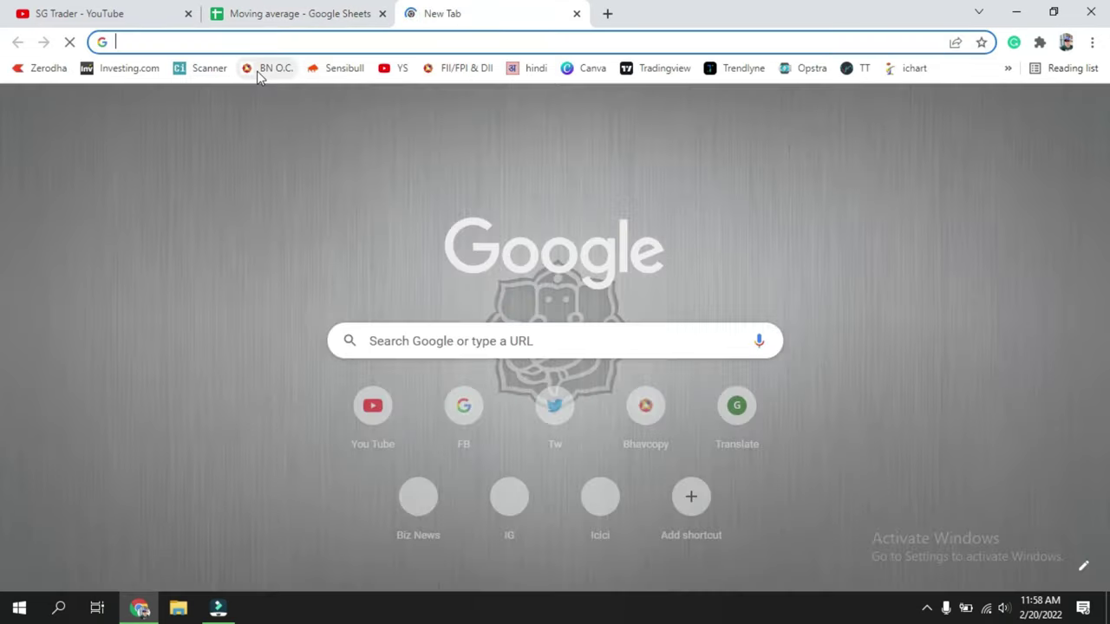
left_click(268, 69)
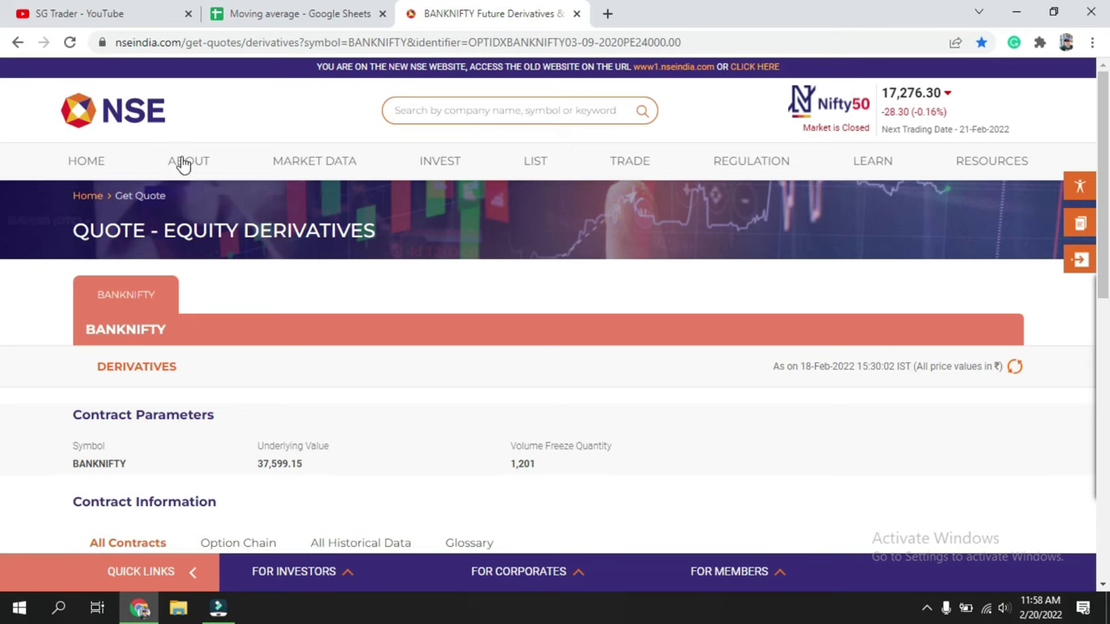
left_click(185, 163)
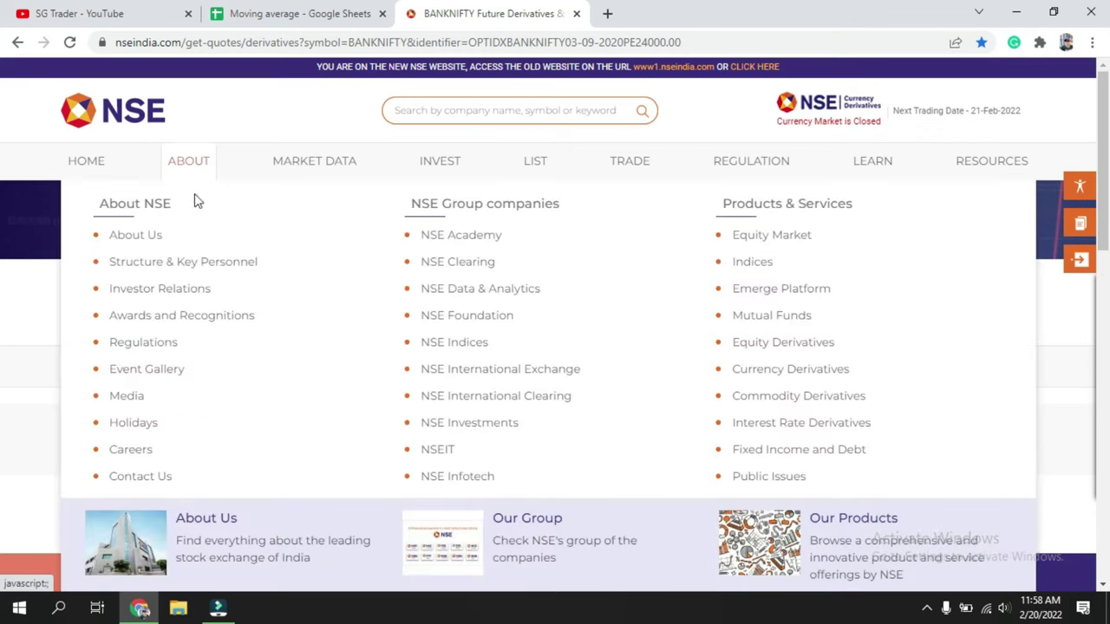
left_click(764, 267)
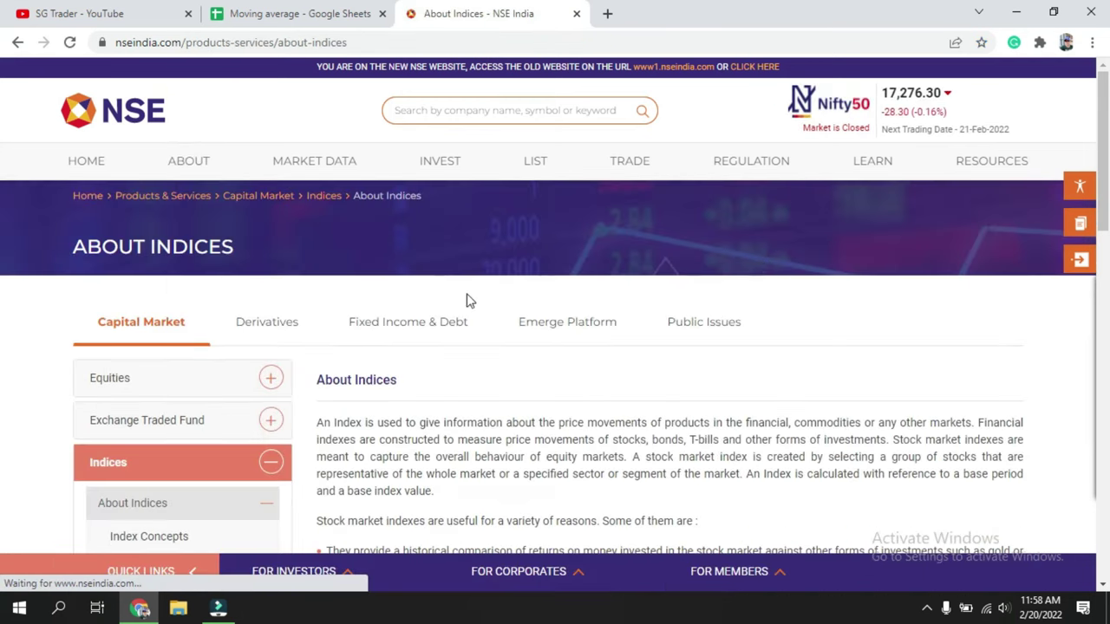
Expand Indices > Broad Market Indices in the sidebar and open the NIFTY 50 Index page
scroll(371, 338, "down", 2)
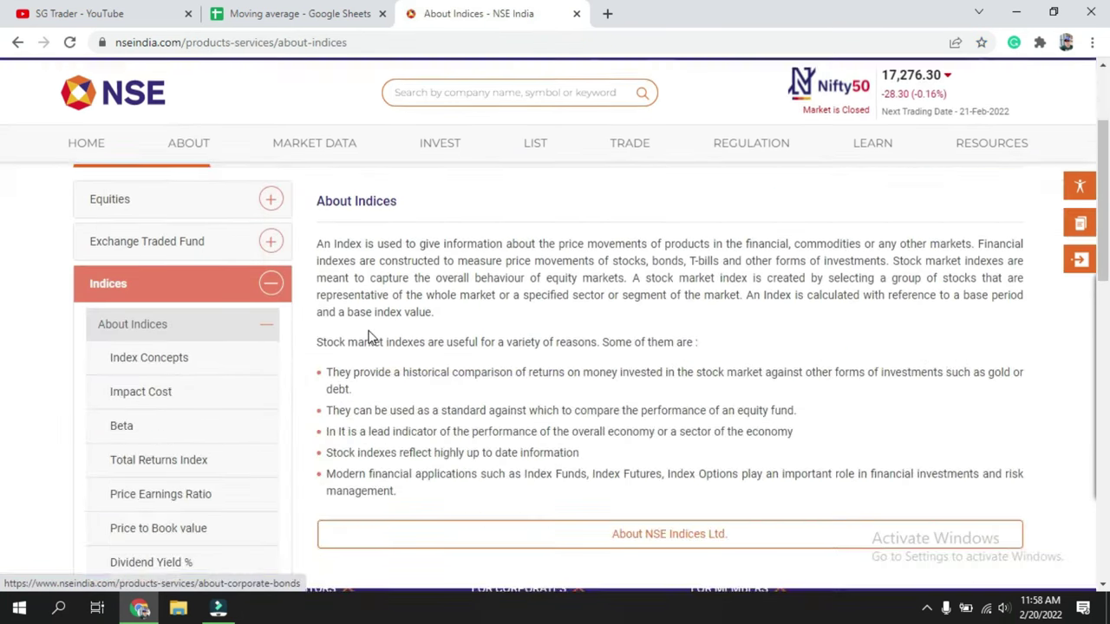
scroll(371, 336, "down", 1)
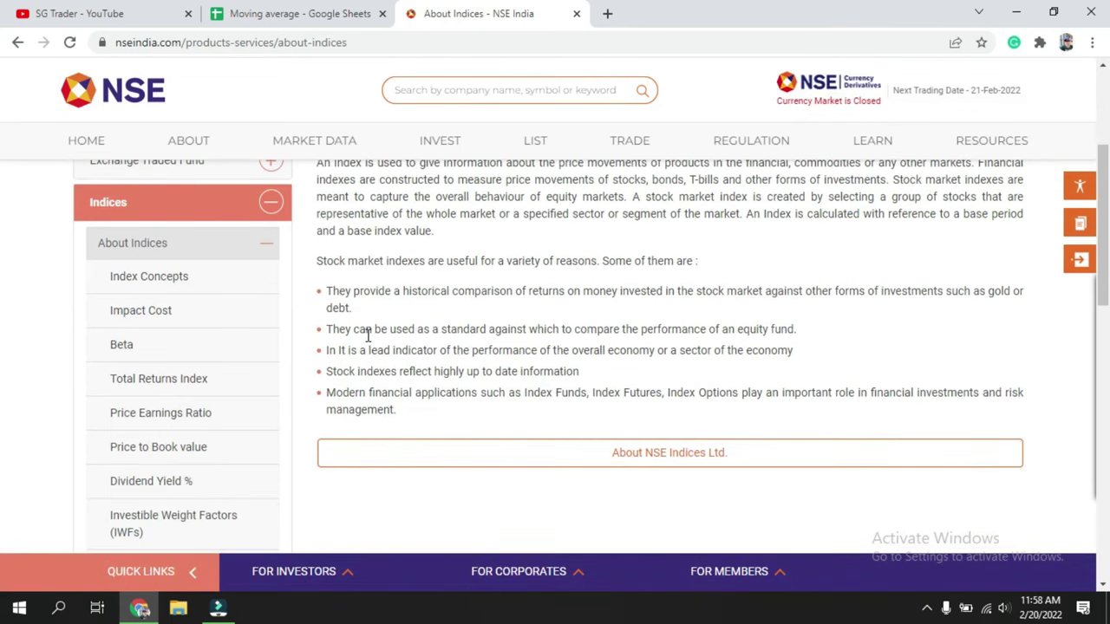
scroll(368, 334, "up", 1)
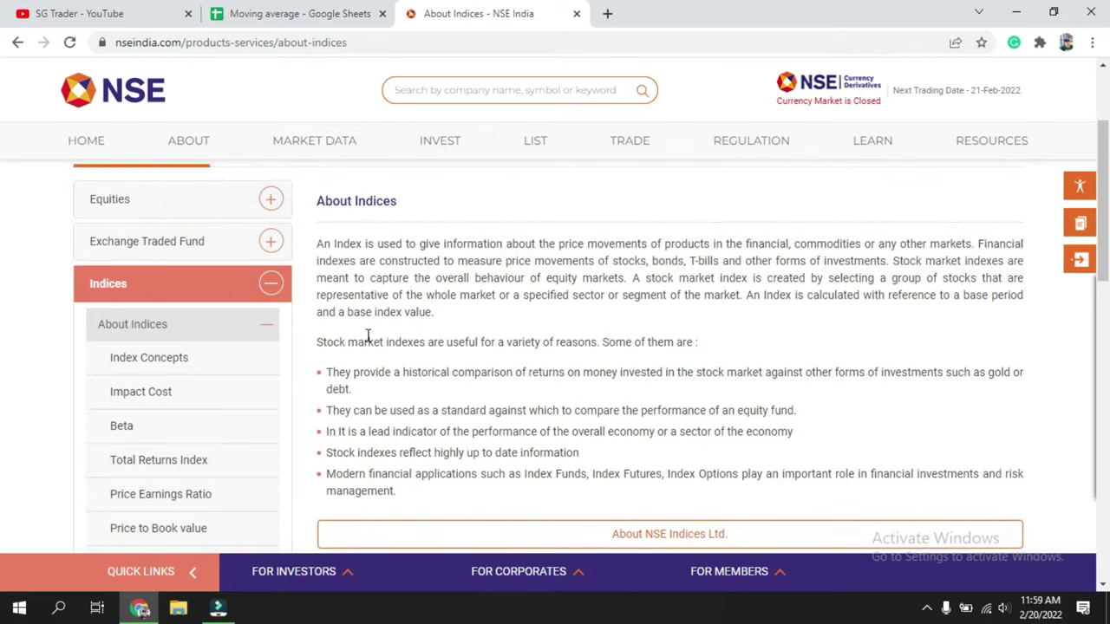
scroll(369, 338, "down", 3)
scroll(375, 345, "up", 1)
scroll(375, 345, "up", 1)
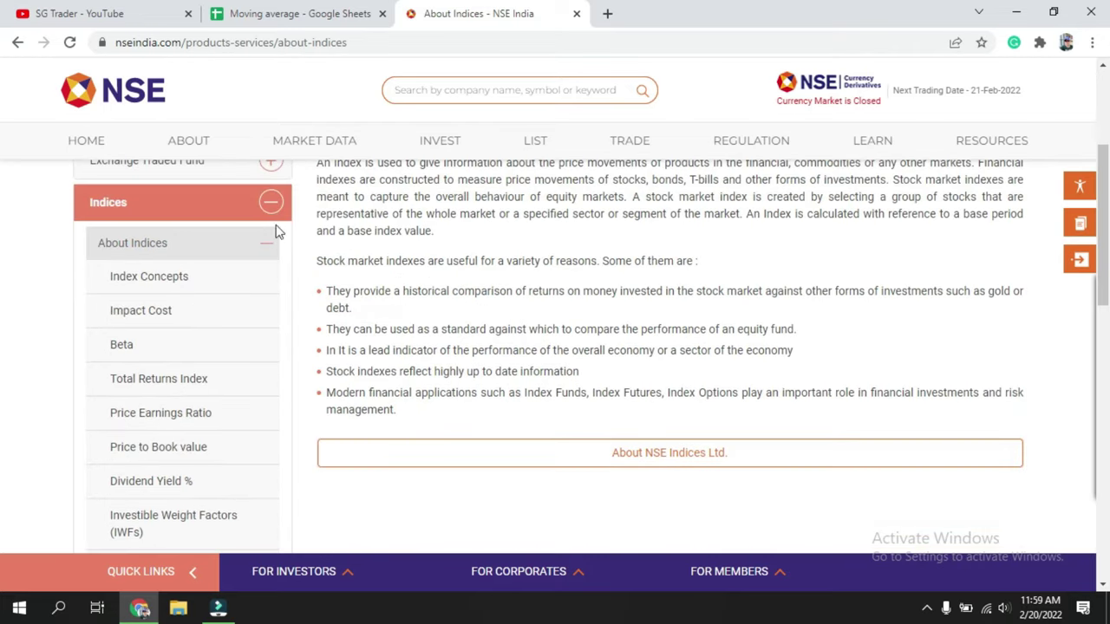
left_click(272, 207)
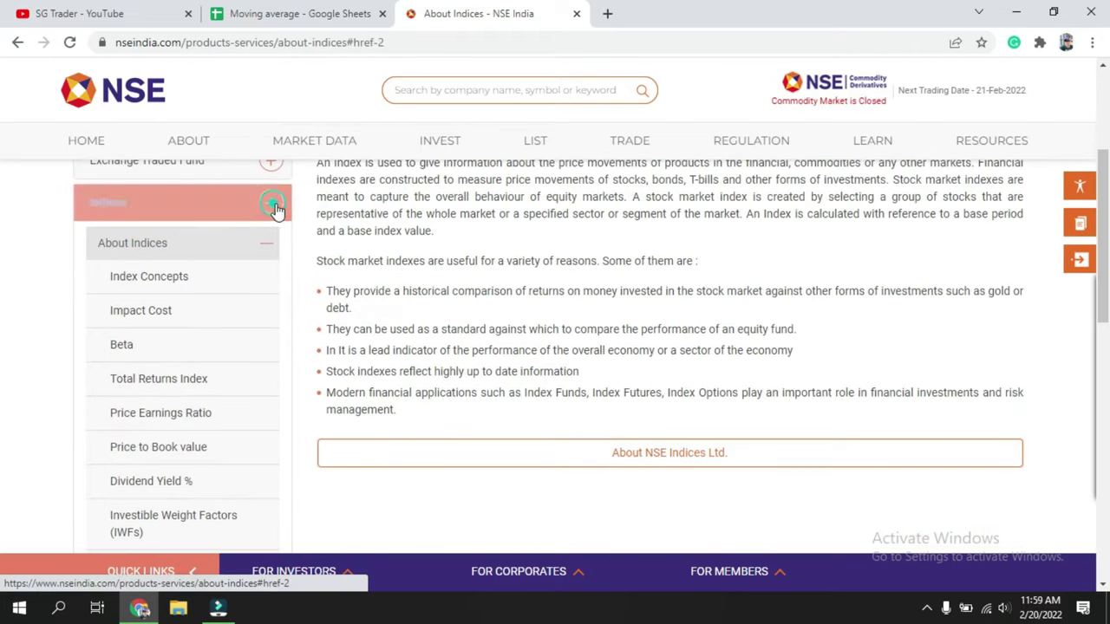
scroll(295, 303, "up", 1)
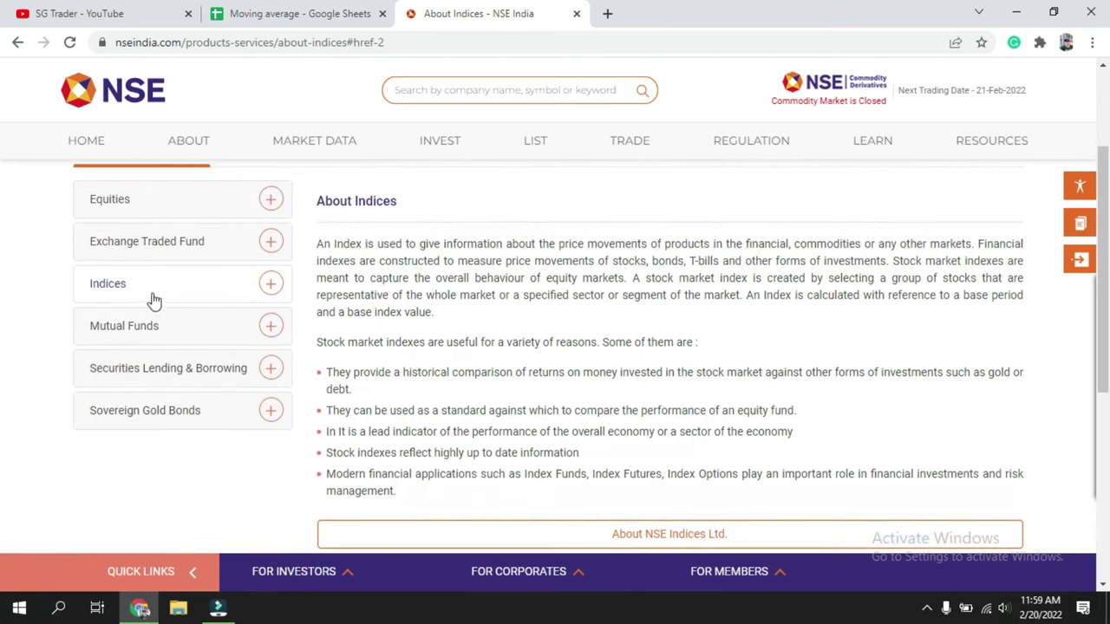
left_click(144, 282)
scroll(136, 365, "down", 3)
scroll(136, 399, "down", 2)
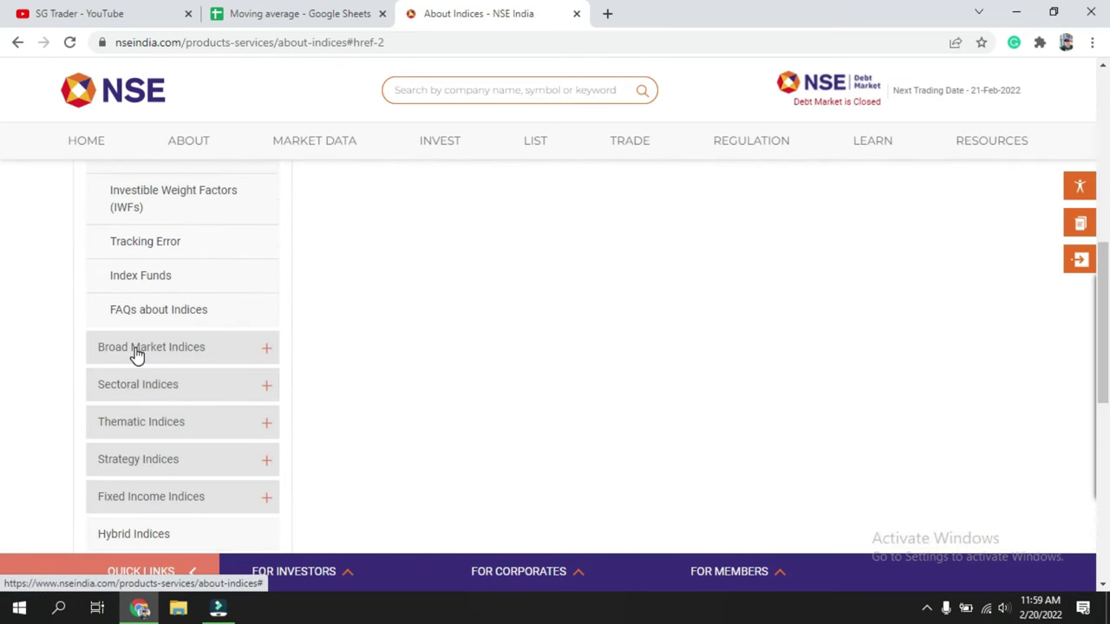
left_click(139, 356)
scroll(243, 368, "up", 1)
scroll(166, 217, "up", 1)
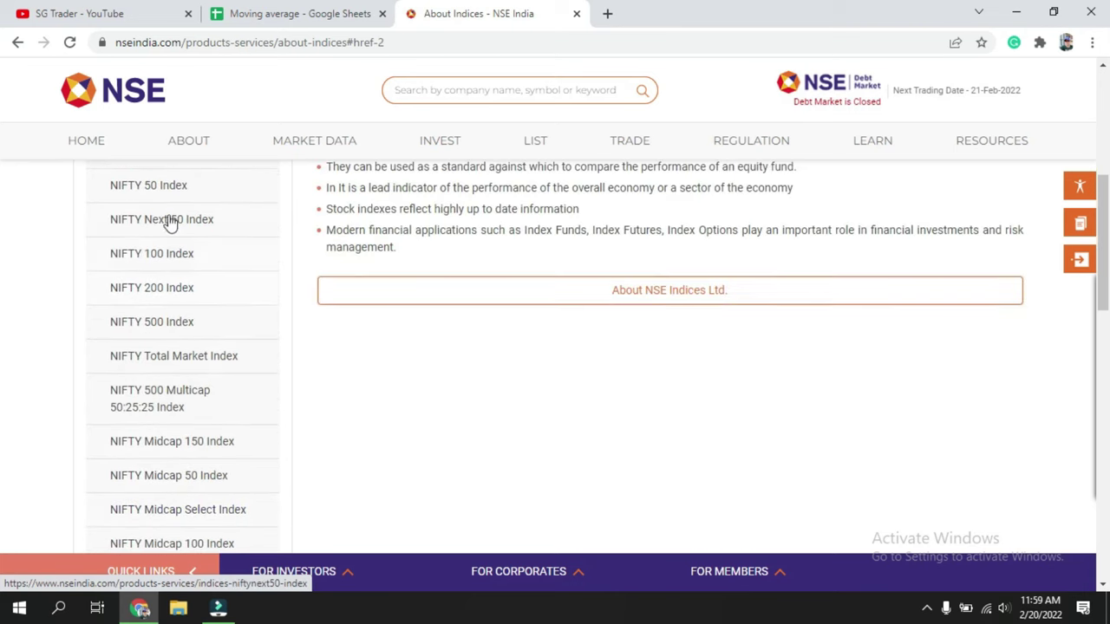
scroll(164, 213, "up", 1)
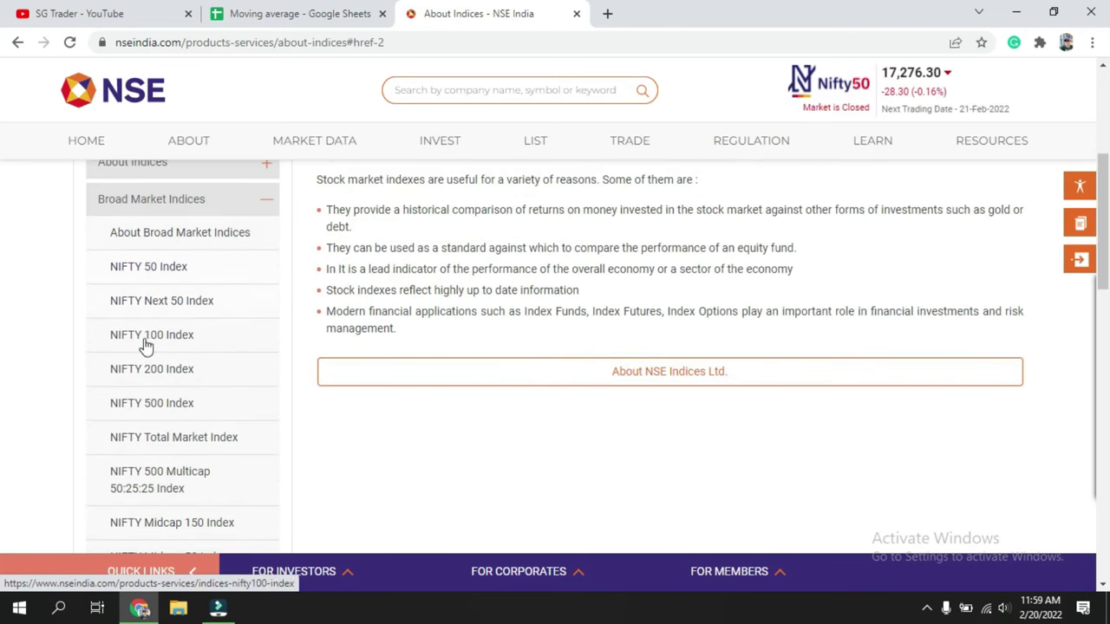
left_click(159, 266)
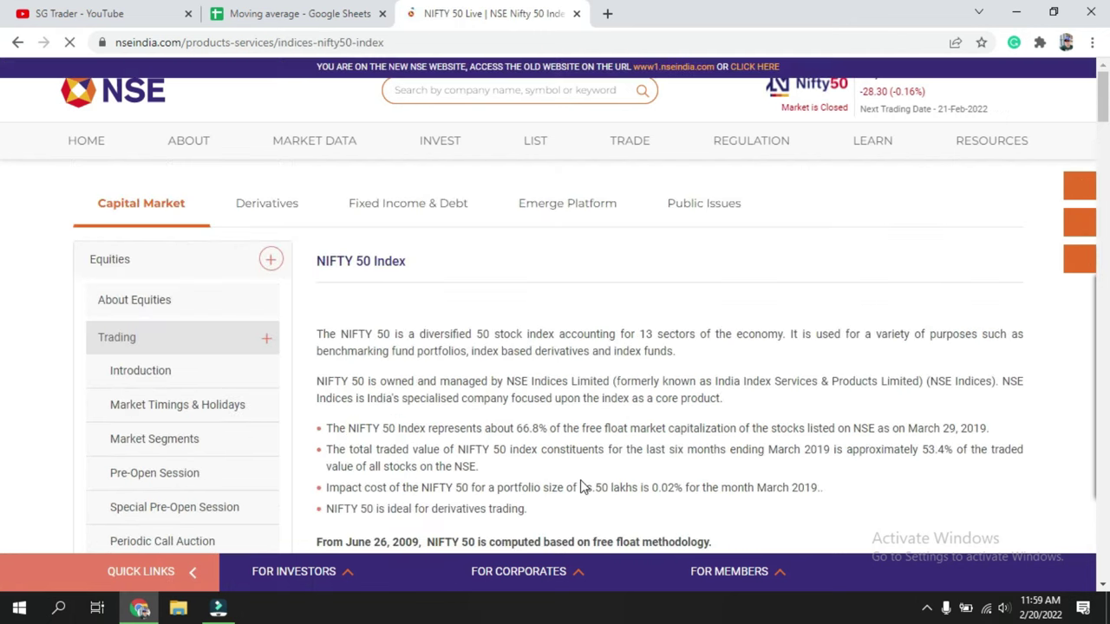
Copy the NIFTY 50 stock-list CSV link address and return to the Moving average spreadsheet
scroll(560, 465, "down", 4)
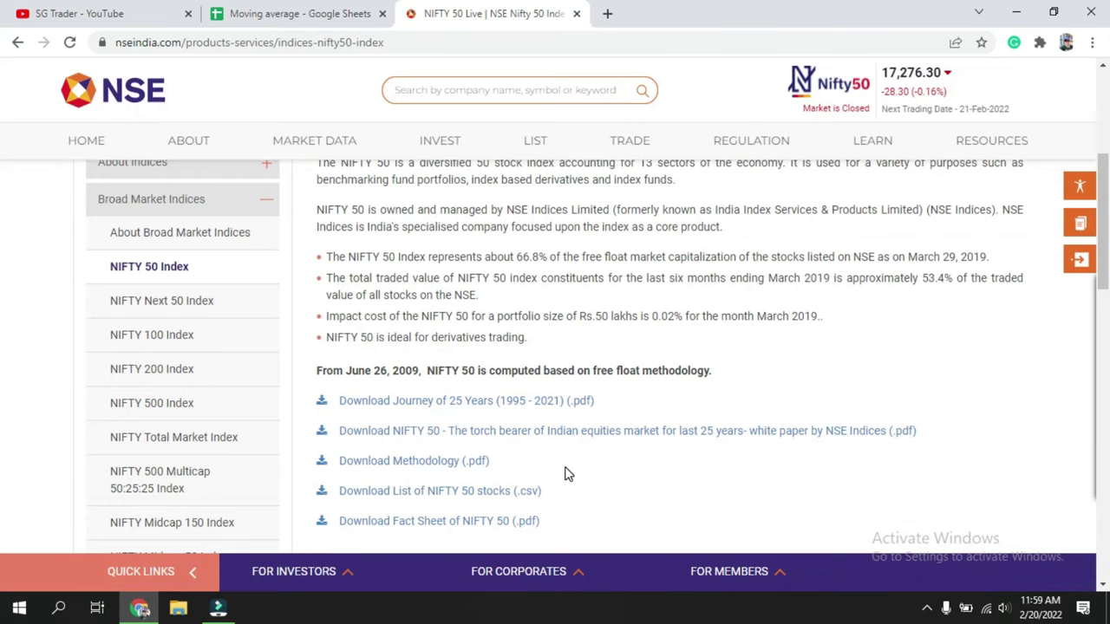
scroll(565, 474, "down", 1)
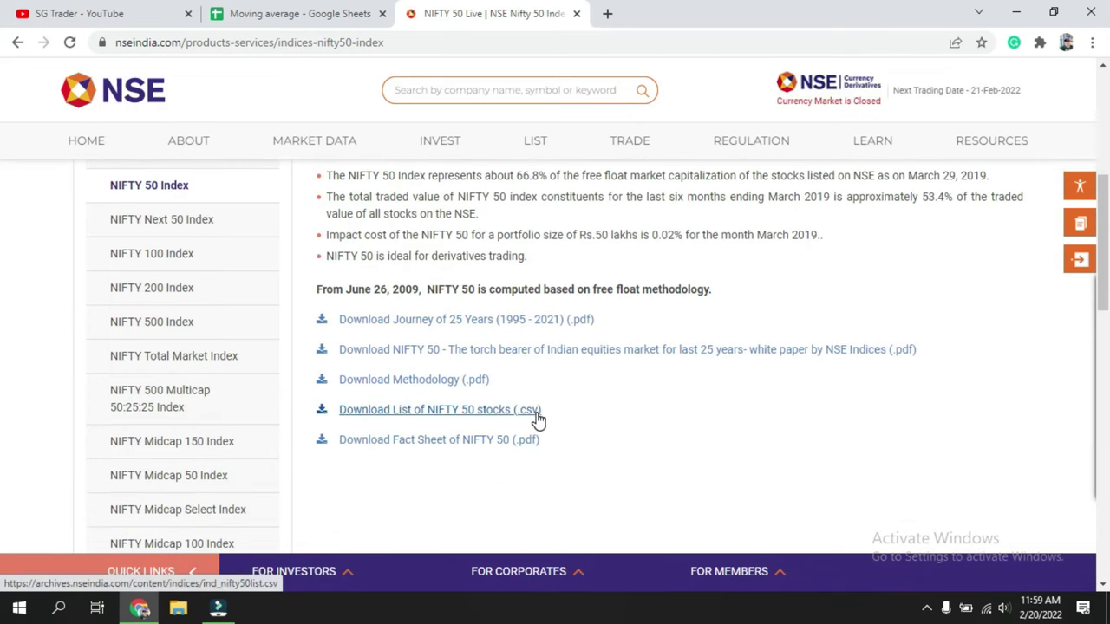
right_click(420, 416)
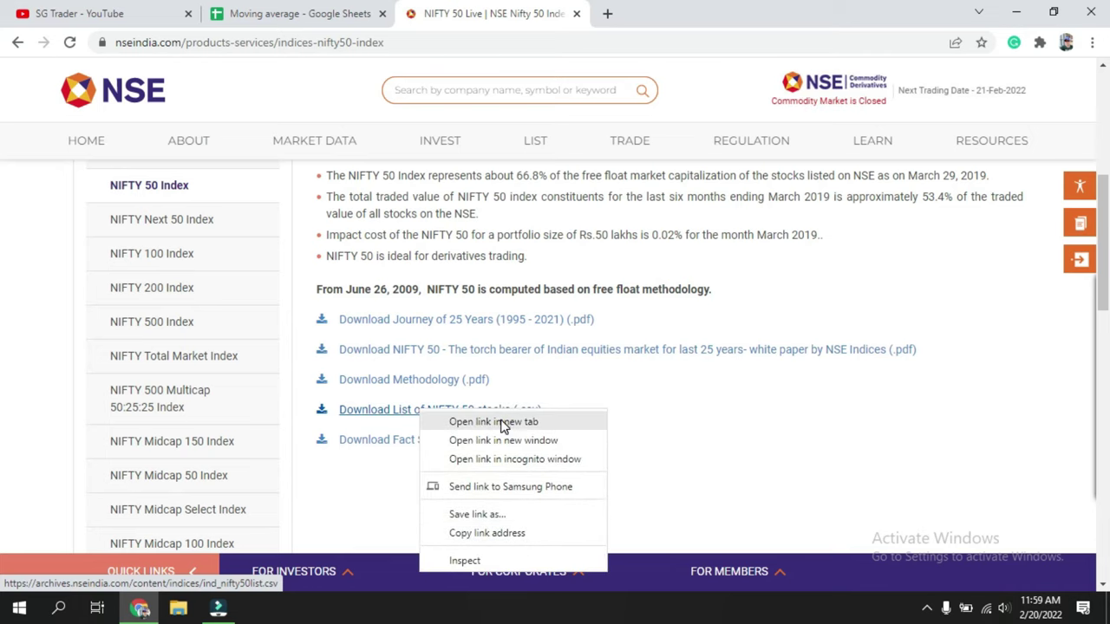
left_click(499, 533)
left_click(312, 11)
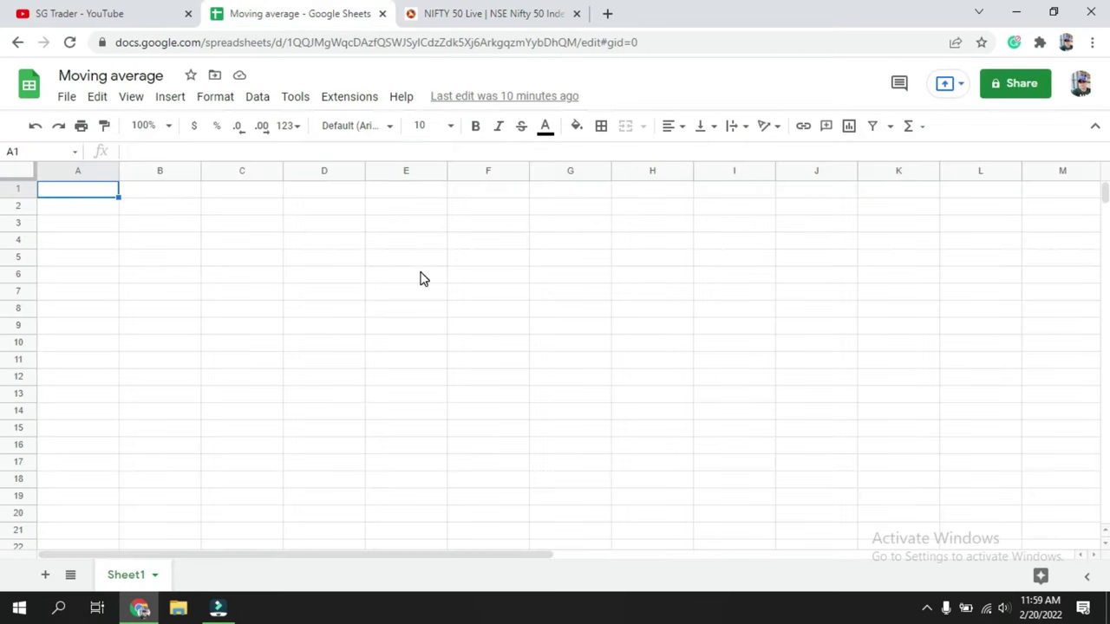
Enter =importdata("…") in B4 with the pasted NIFTY 50 CSV link
left_click(70, 244)
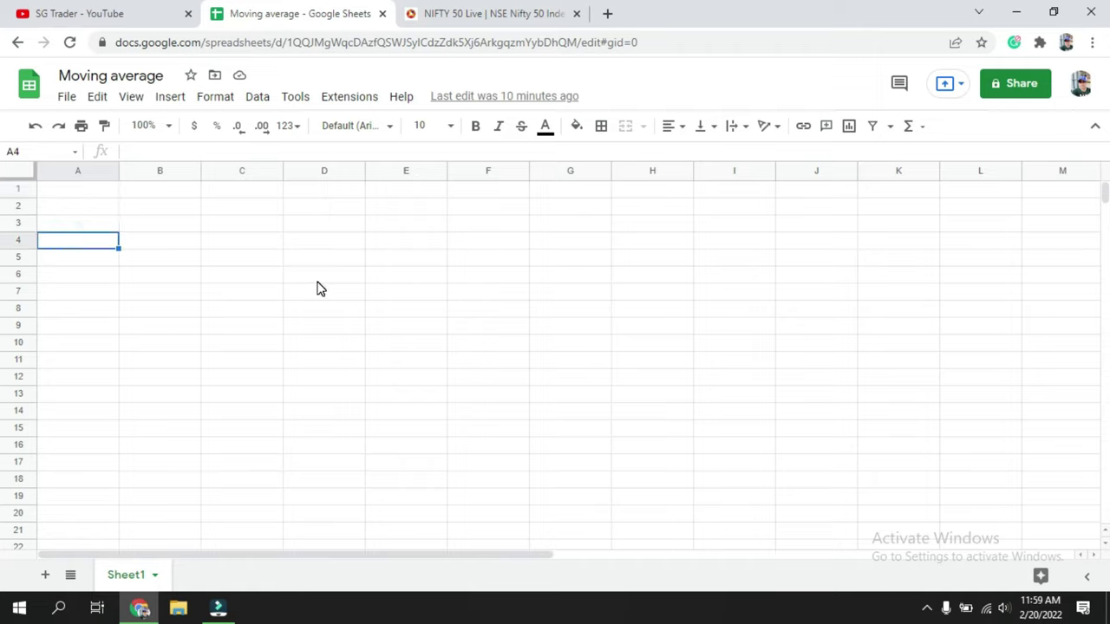
key("Right")
type("=")
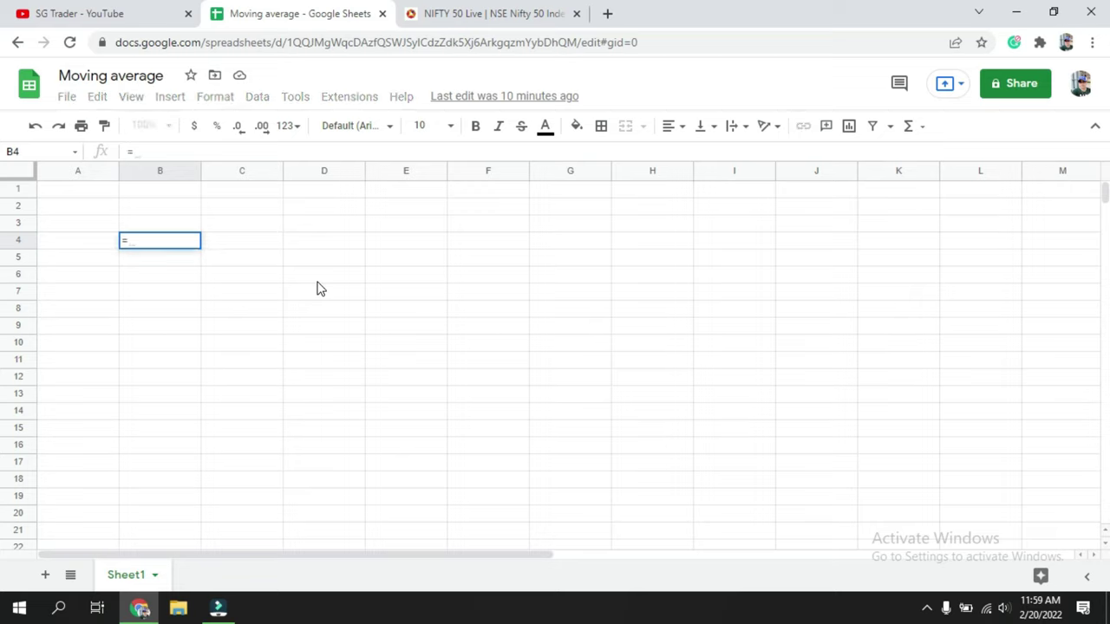
type("import")
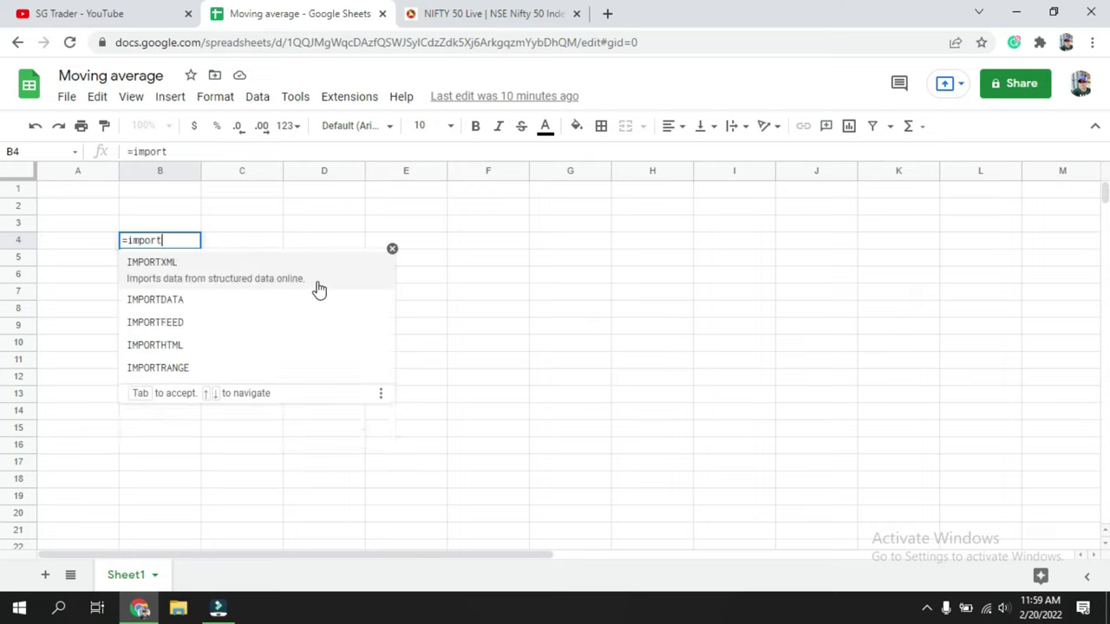
type("data(")
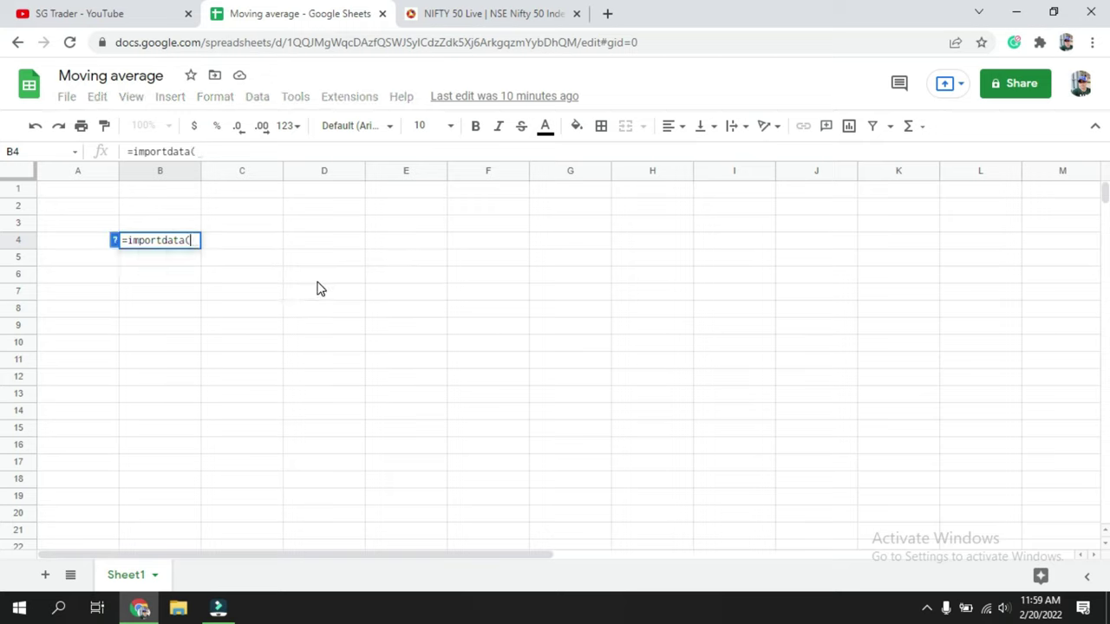
type("\"")
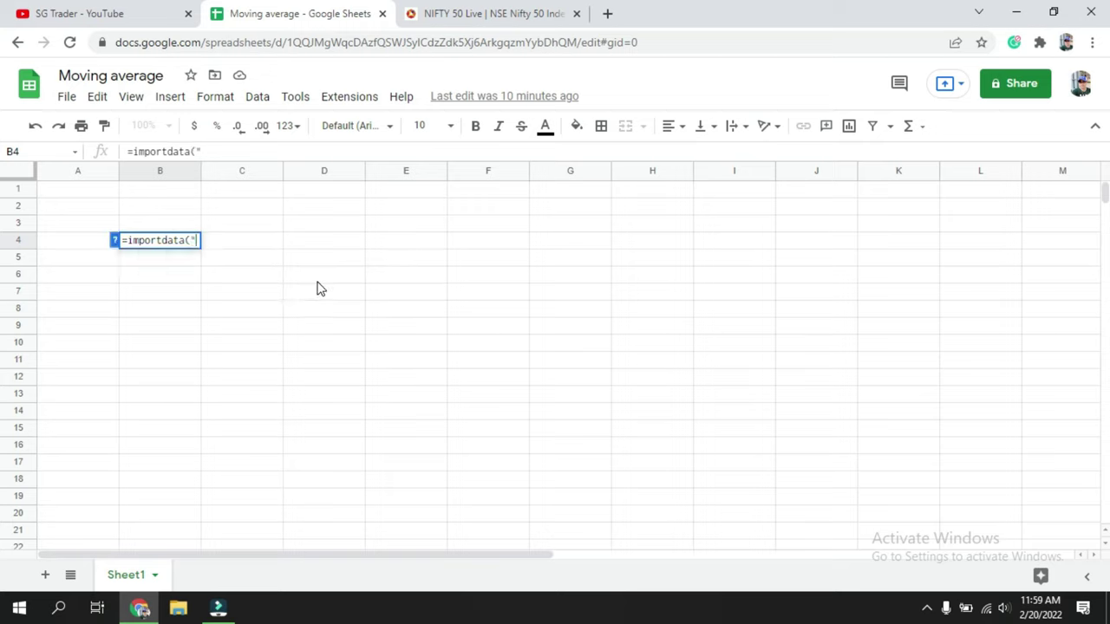
type("https://archives.nseindia.com/content/indices/ind_nifty50list.csv")
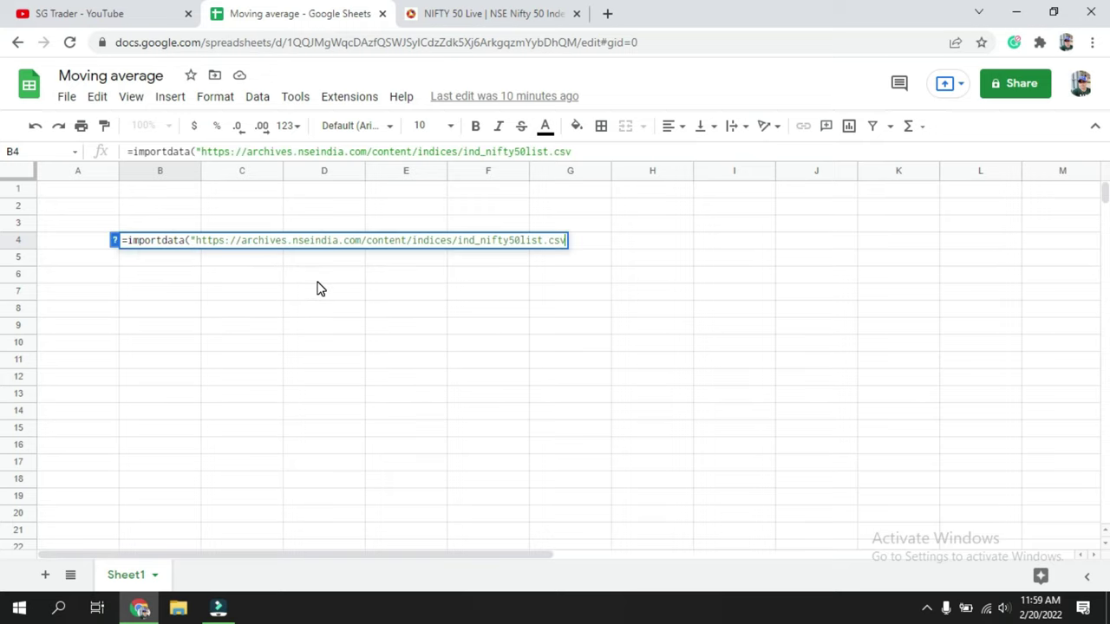
type(")")
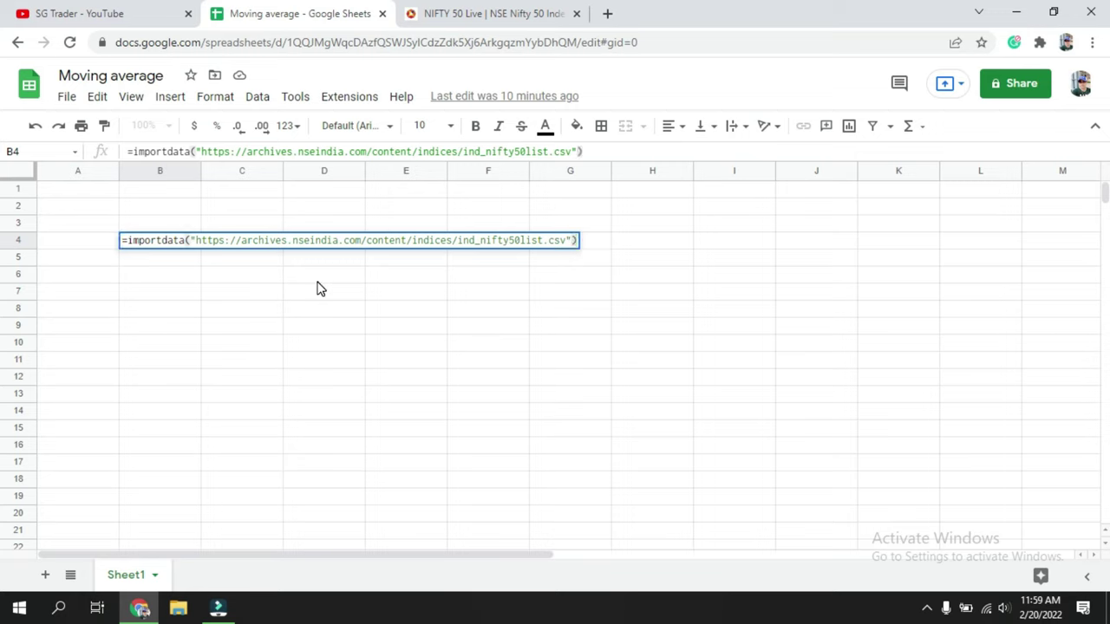
key("Return")
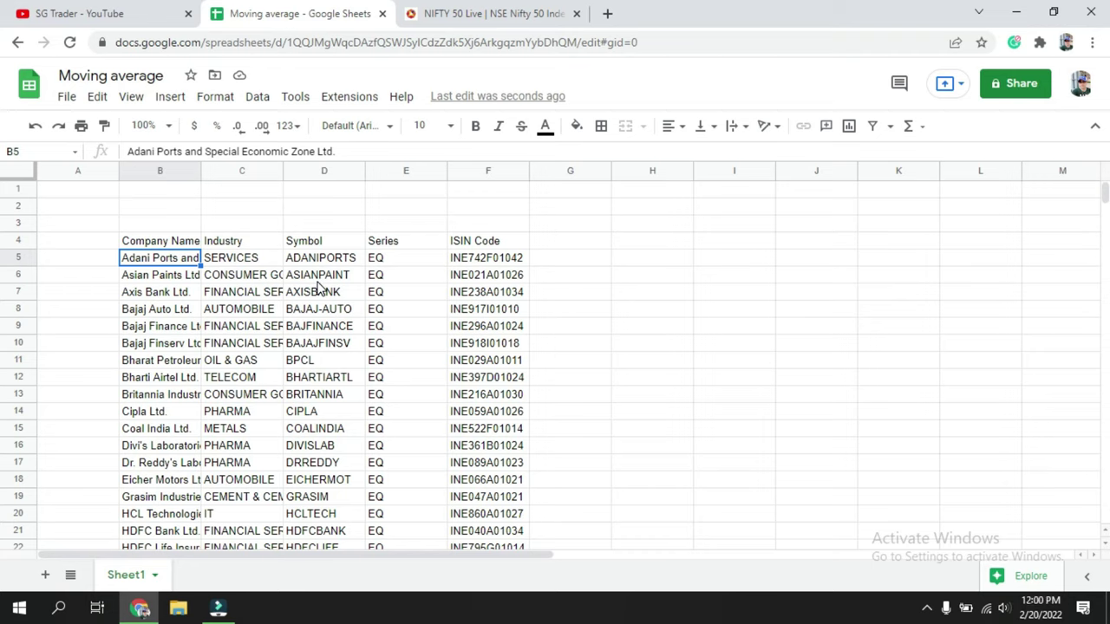
Type the header Indice in A4 and NIFTY 50 in A5
left_click(75, 240)
type("Ind")
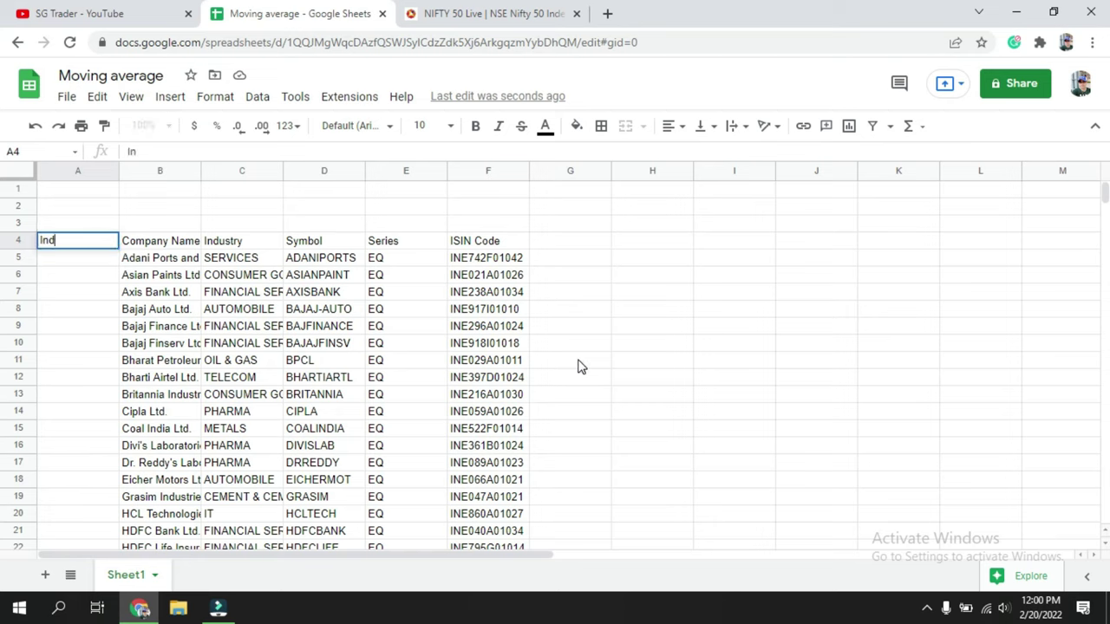
type("ice")
key("Tab")
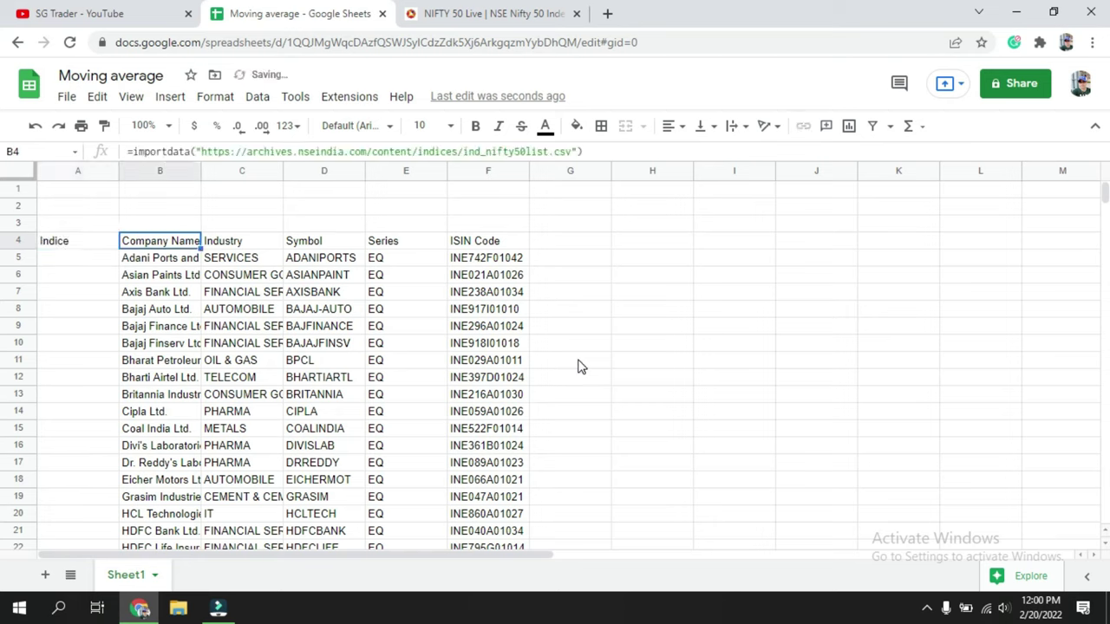
key("Down")
key("Left")
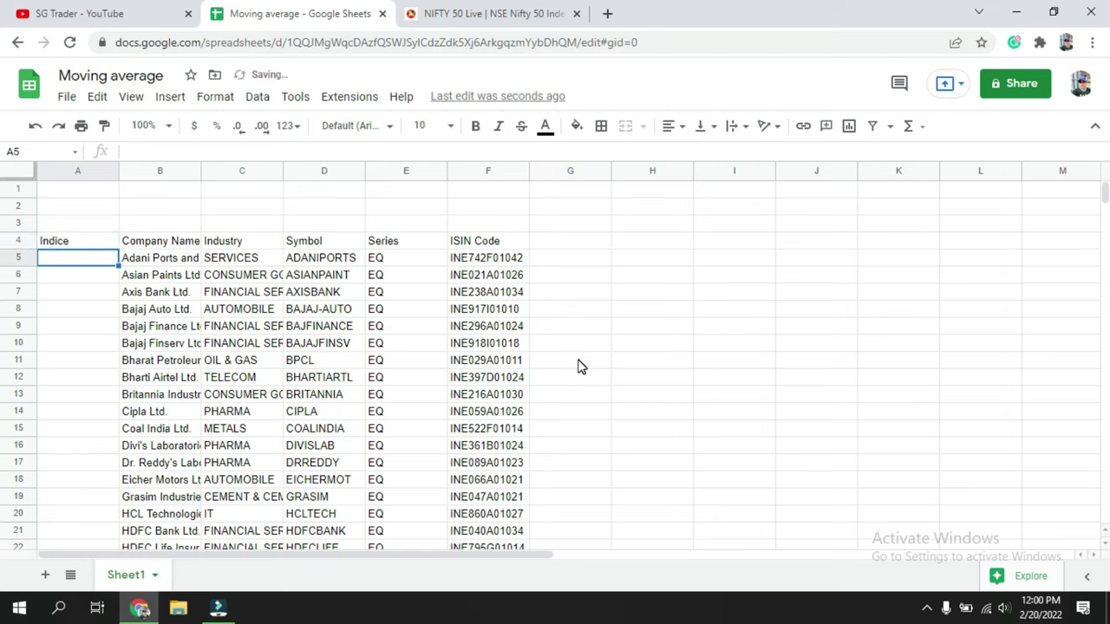
type("NIFTY 50")
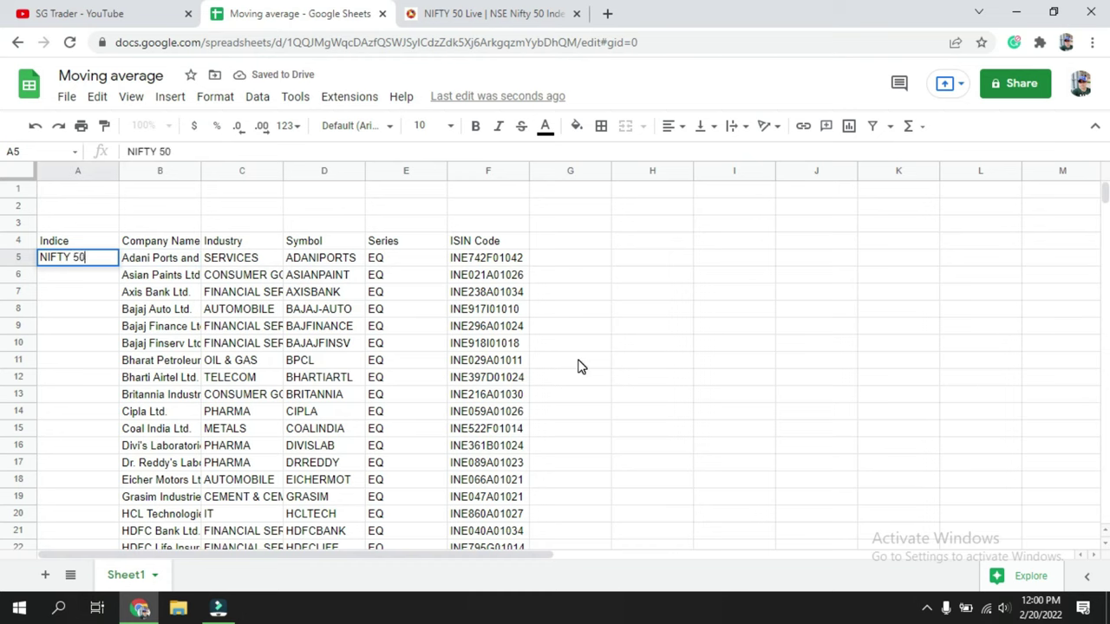
key("Return")
Fill NIFTY 50 down column A beside every imported company row
key("Up")
key("Down")
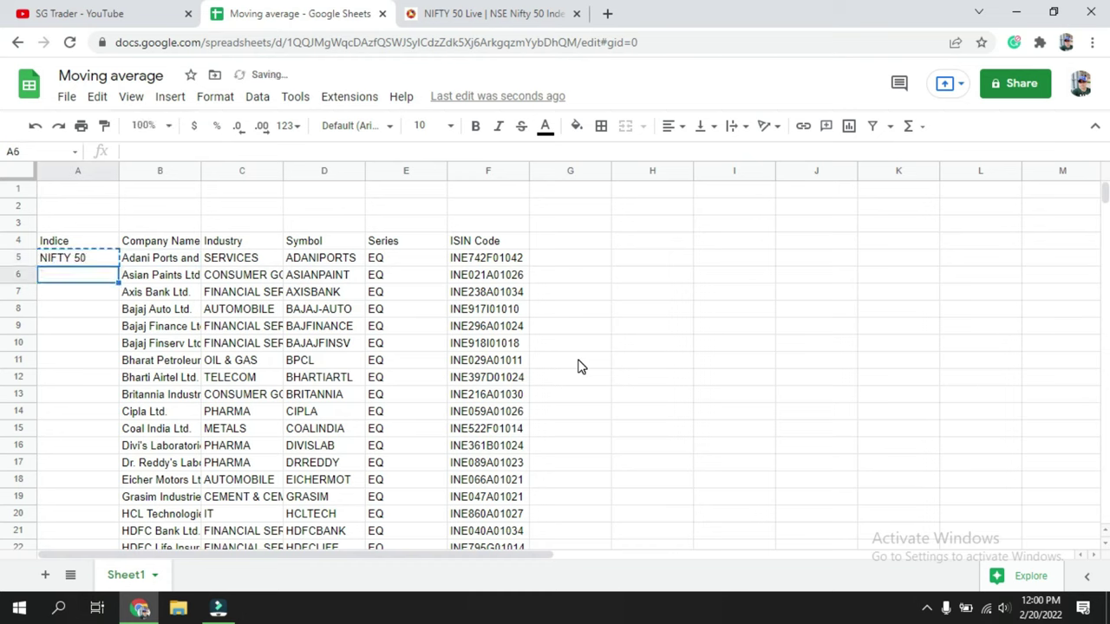
key("shift+Down")
key("shift+Down")
key("shift+Down")
key("shift+Down")
key("shift+Down")
key("shift+Down")
key("shift+Down")
key("shift+Down")
key("shift+Down")
key("shift+Down")
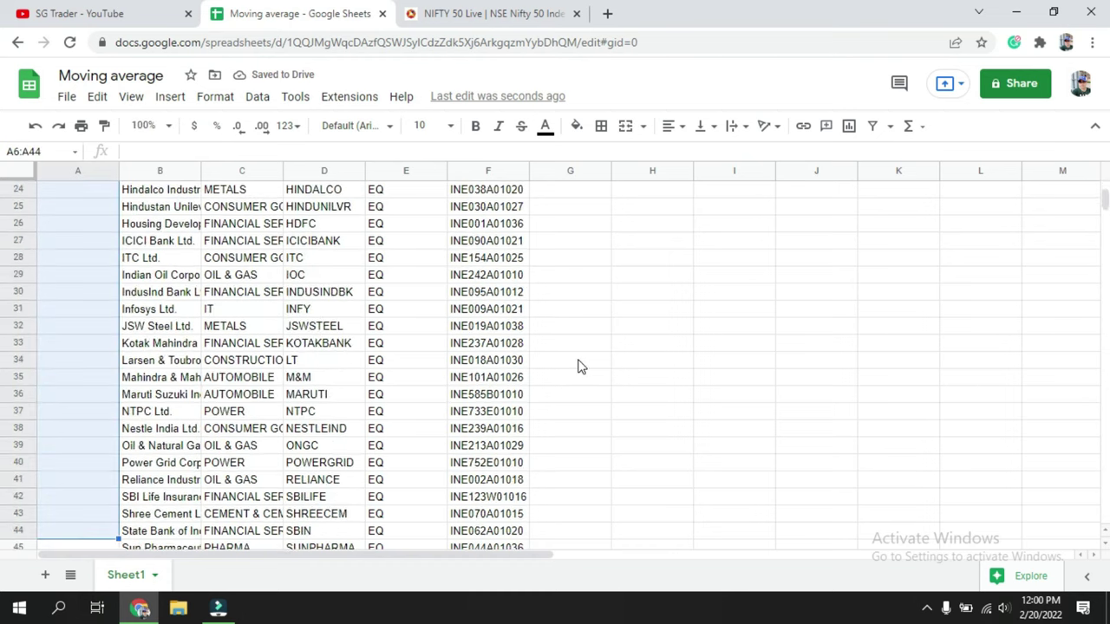
key("shift+Down")
key("shift+Down")
key("shift+Down")
key("shift+Down")
key("shift+Down")
key("shift+Down")
key("shift+Down")
key("shift+Down")
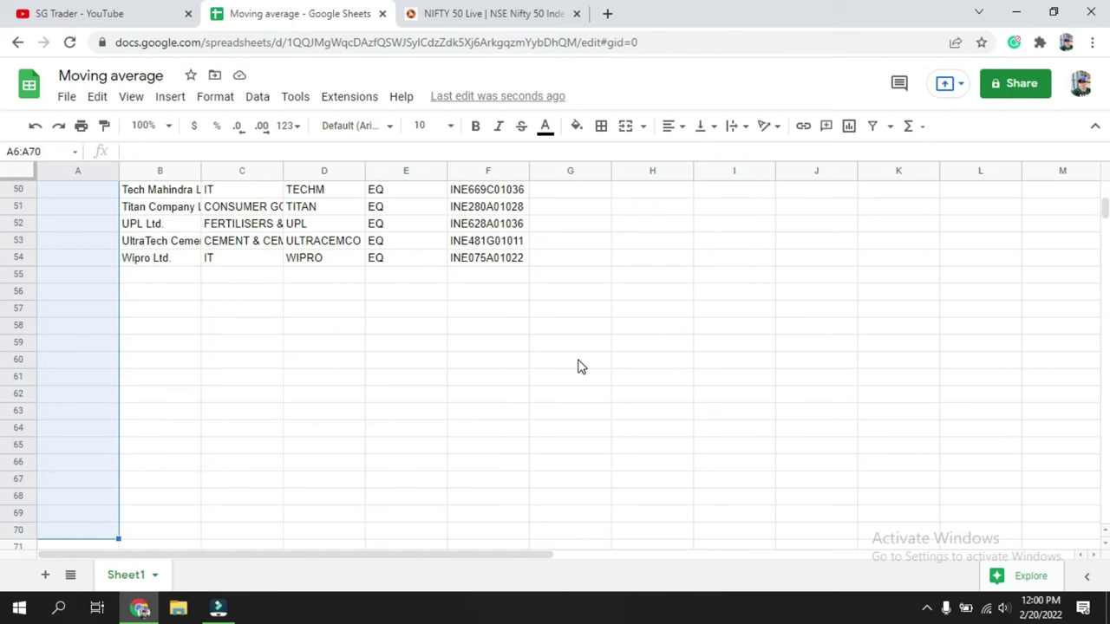
key("shift+Up")
key("shift+Up")
key("shift+Up")
key("shift+Up")
key("shift+Up")
key("shift+Up")
key("shift+Up")
key("shift+Down")
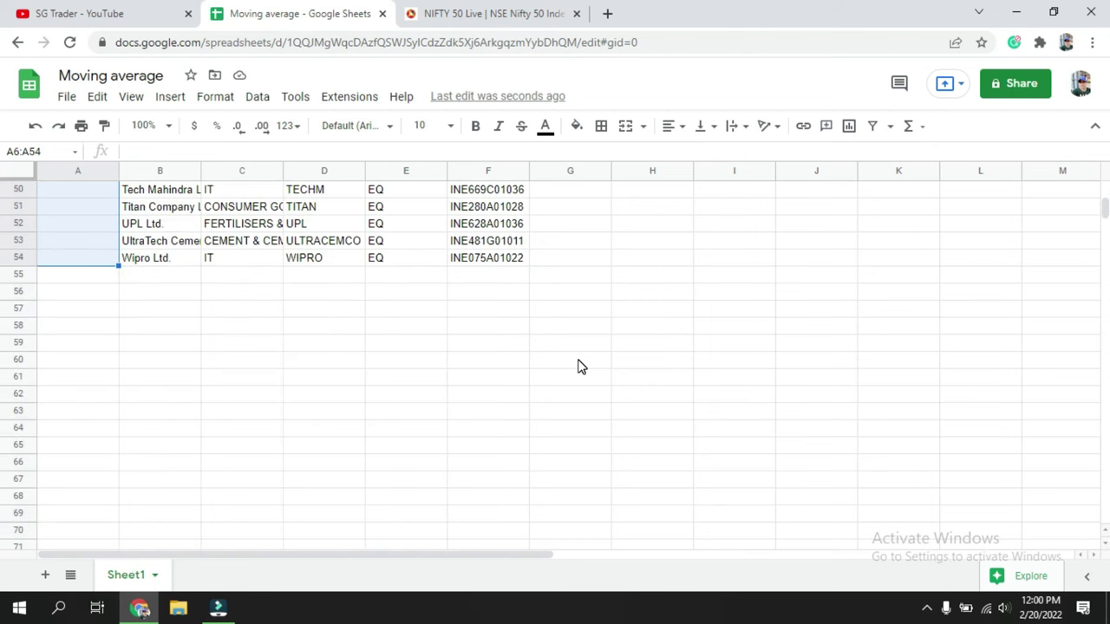
scroll(581, 367, "up", 9)
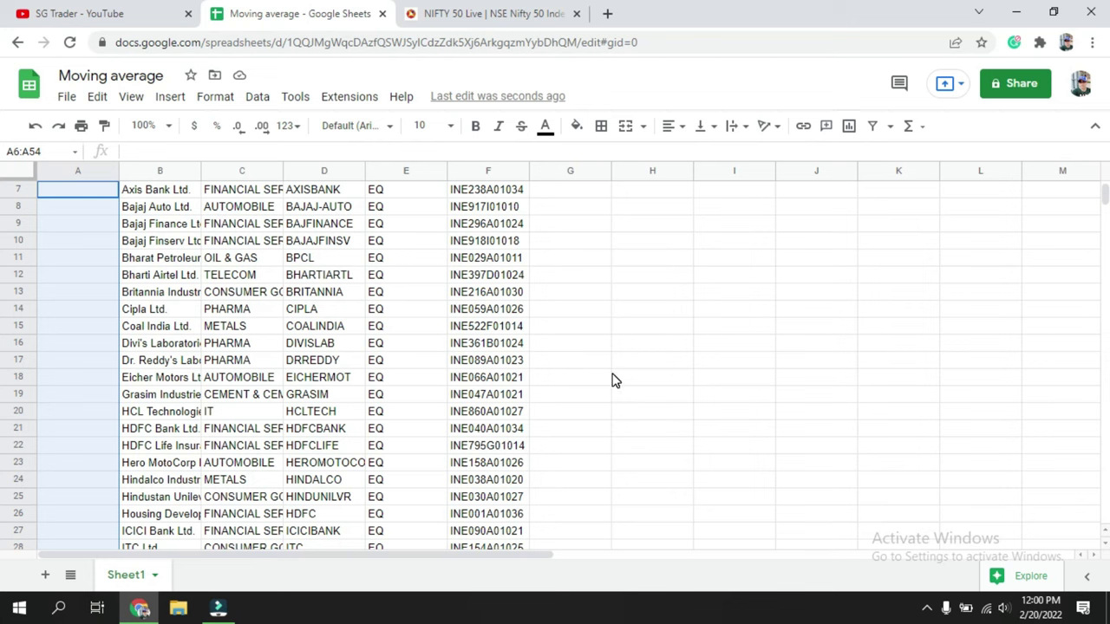
scroll(192, 414, "up", 1)
scroll(192, 414, "up", 2)
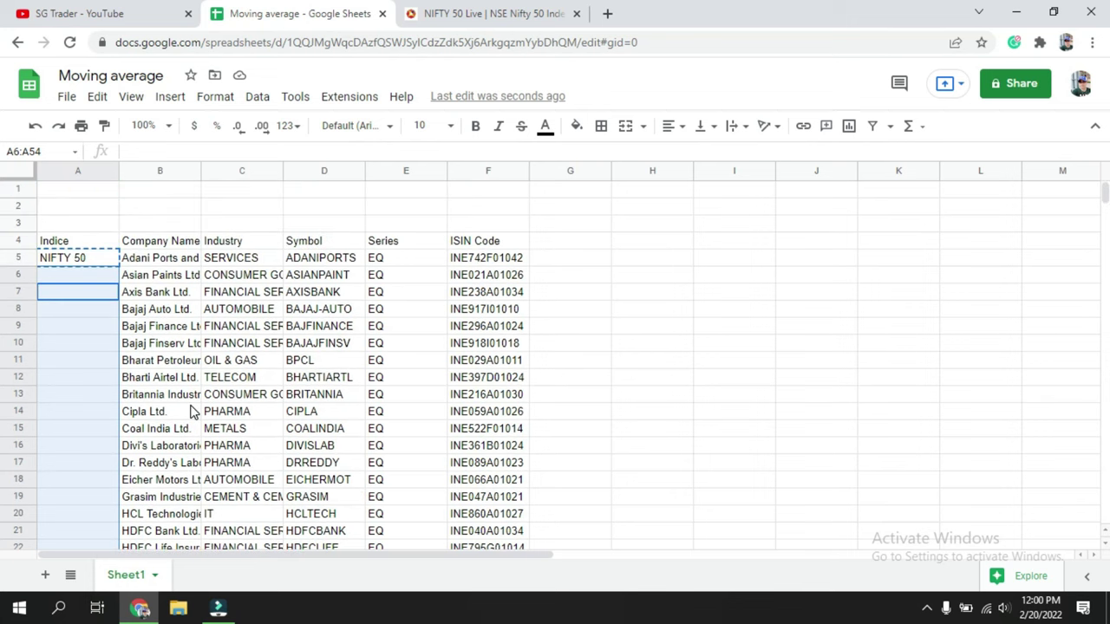
type("NIFTY 50 NIFTY 50 NIFTY 50 NIFTY 50 NIFTY 50 NIFTY 50 NIFTY 50 NIFTY 50 NIFTY 50 NIFTY 50 NIFTY 50 NIFTY 50 NIFTY 50 NIFTY 50 NIFTY 50 NIFTY 50 NIFTY 50 NIFTY 50 NIFTY 50 NIFTY 50 NIFTY 50 NIFTY 50 NIFTY 50 NIFTY 50 NIFTY 50 NIFTY 50 NIFTY 50 NIFTY 50 NIFTY 50 NIFTY 50 NIFTY 50 NIFTY 50 NIFTY 50 NIFTY 50 NIFTY 50 NIFTY 50 NIFTY 50 NIFTY 50 NIFTY 50 NIFTY 50 NIFTY 50 NIFTY 50 NIFTY 50 NIFTY 50 NIFTY 50 NIFTY 50 NIFTY 50 NIFTY 50 NIFTY 50")
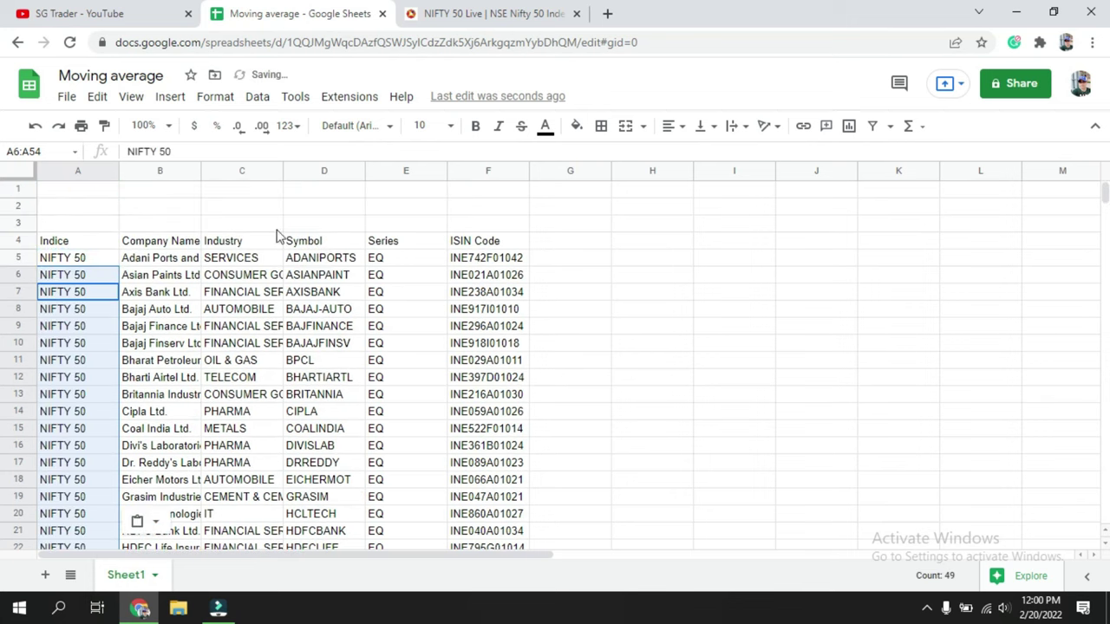
left_click(602, 244)
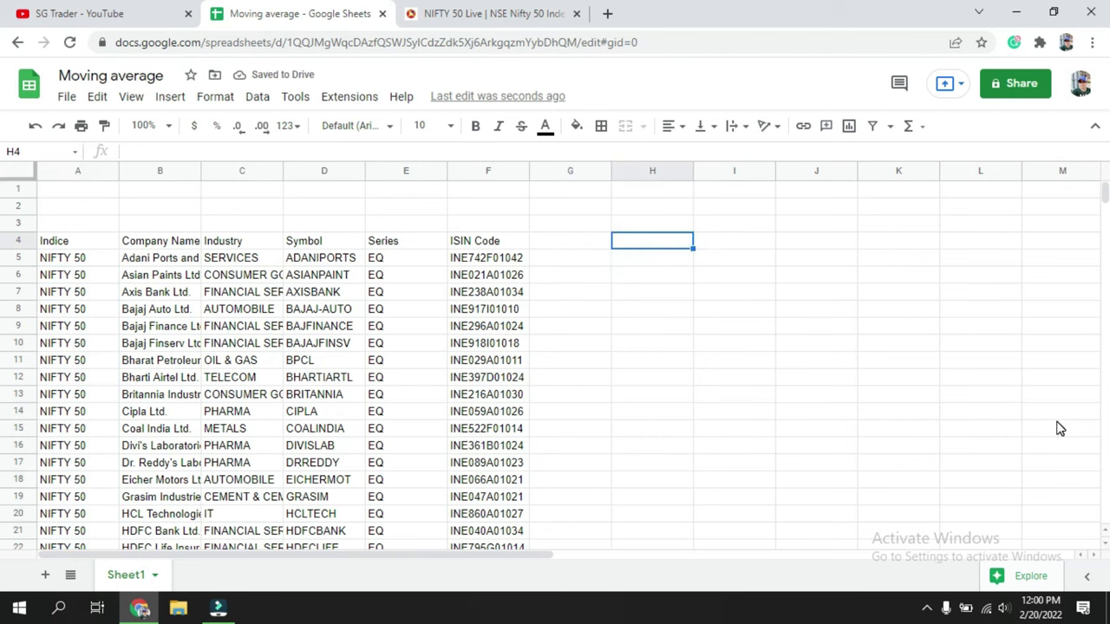
Copy the stocks csv link from NSE's NIFTY Next 50 Index page, then return to Sheets
left_click(521, 10)
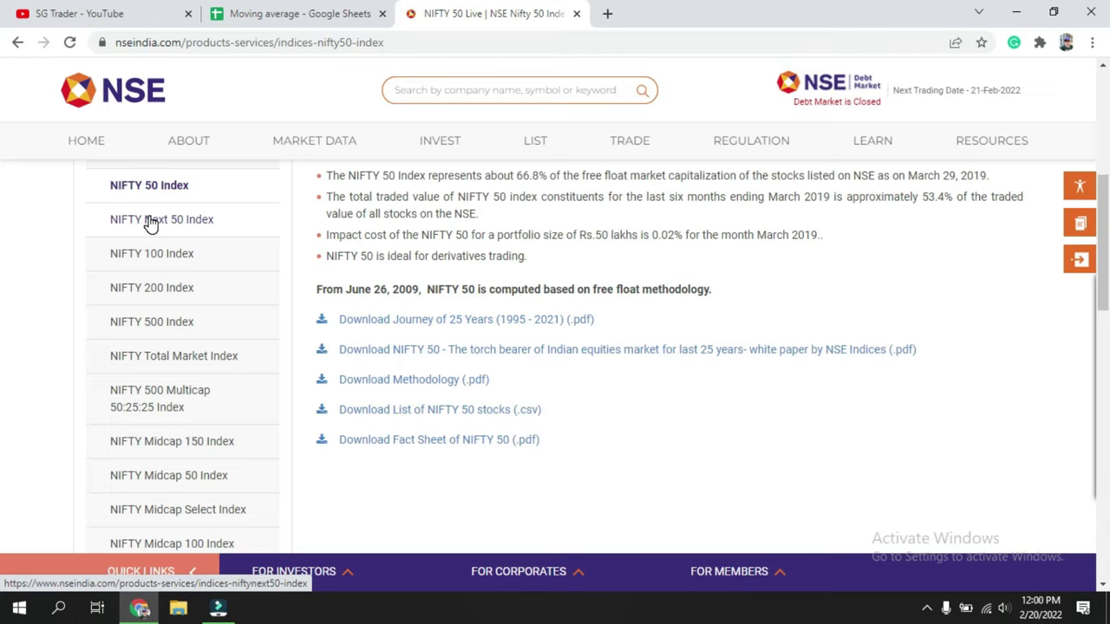
left_click(151, 221)
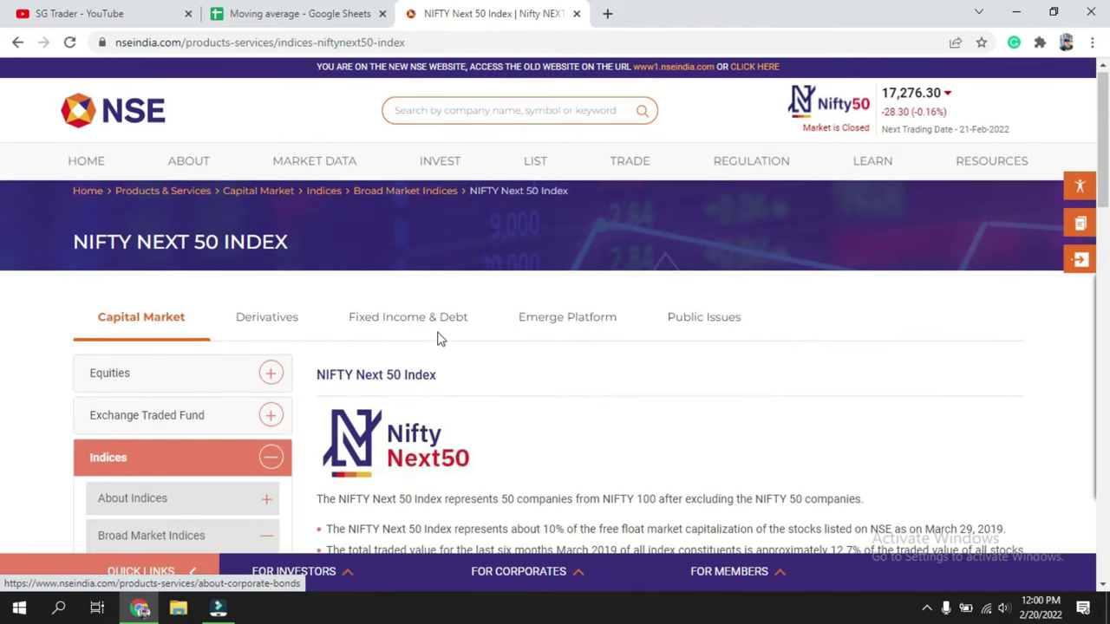
scroll(438, 338, "down", 4)
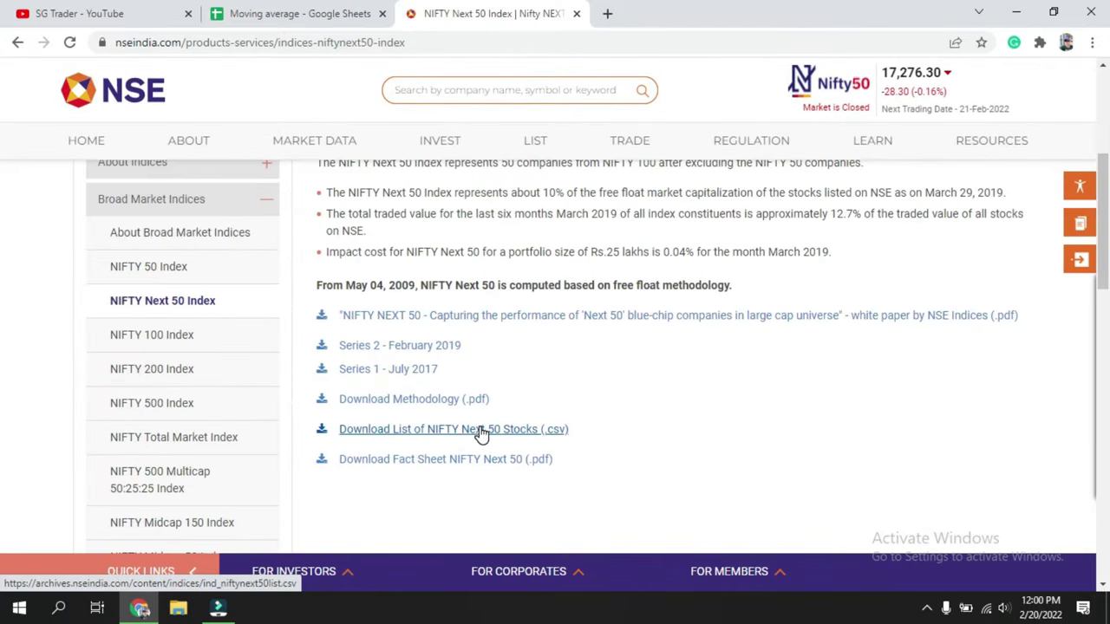
right_click(482, 432)
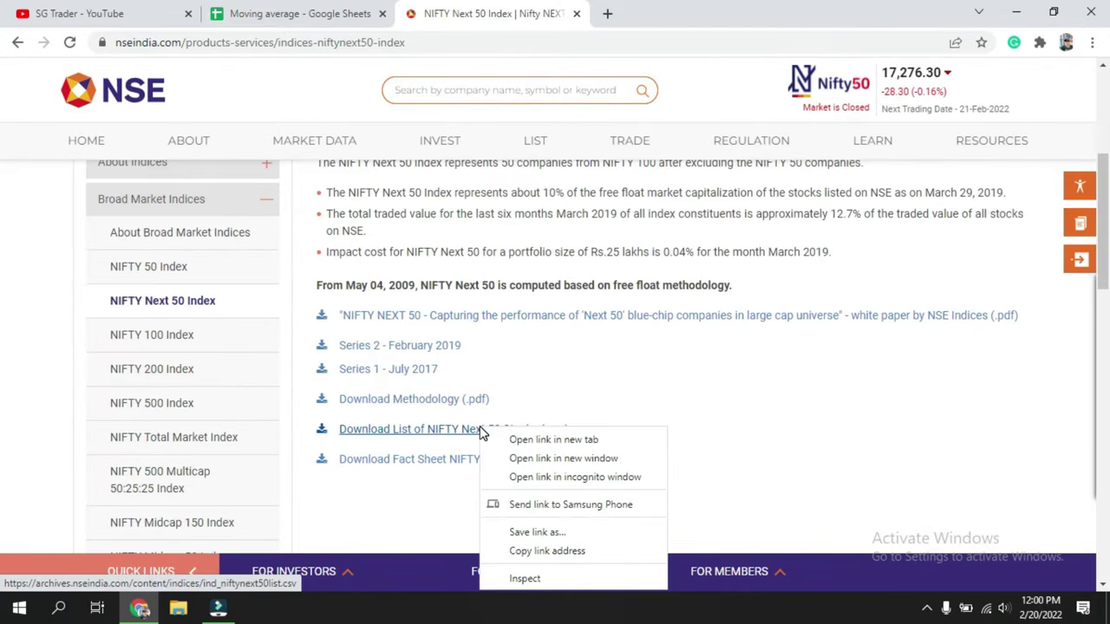
left_click(559, 555)
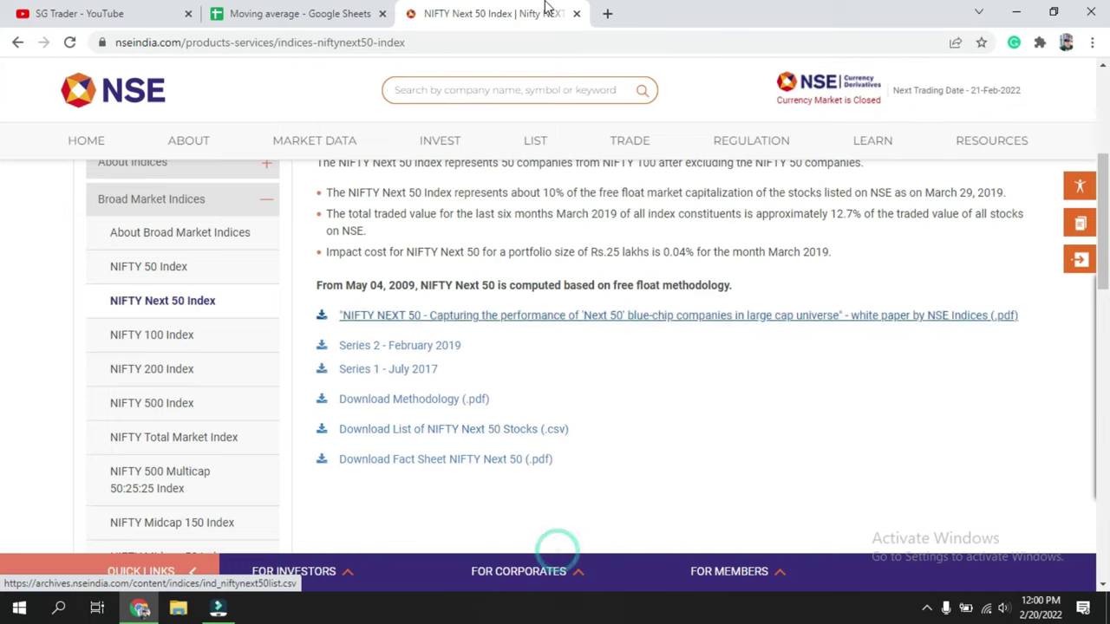
left_click(295, 12)
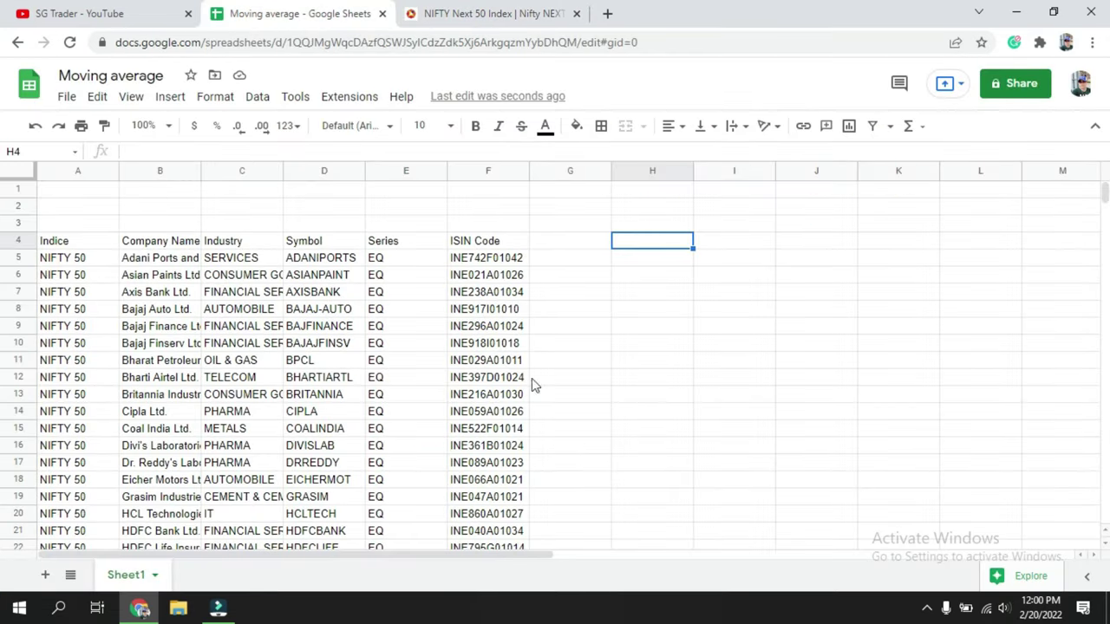
Enter =IMPORTDATA("…") in H4 with the pasted NIFTY Next 50 csv link
scroll(589, 372, "down", 1)
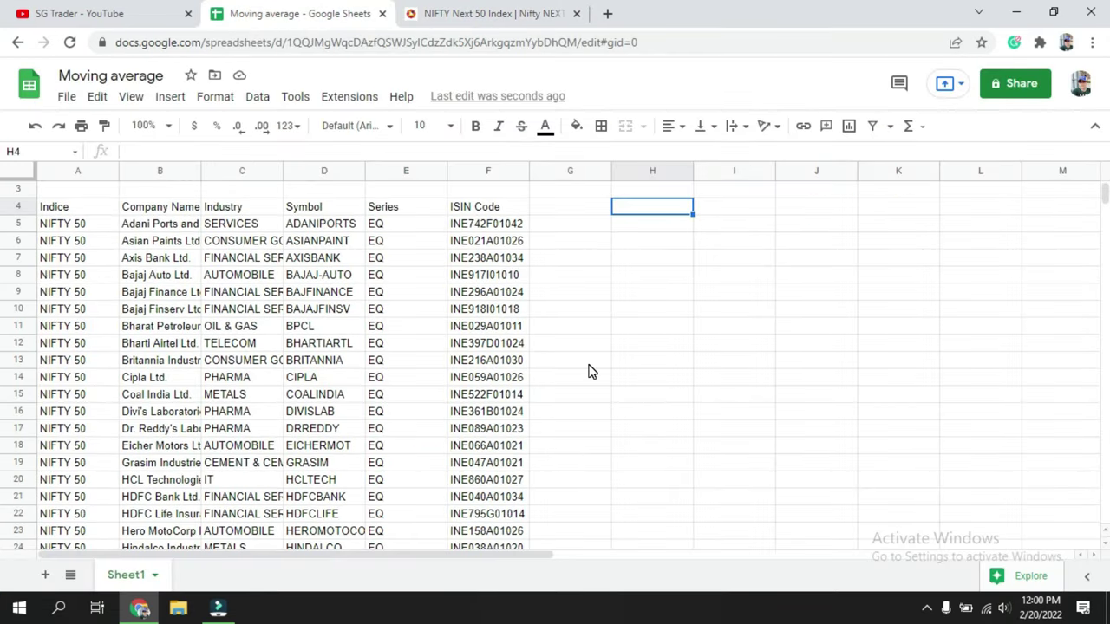
scroll(589, 371, "down", 1)
scroll(590, 371, "up", 1)
type("=")
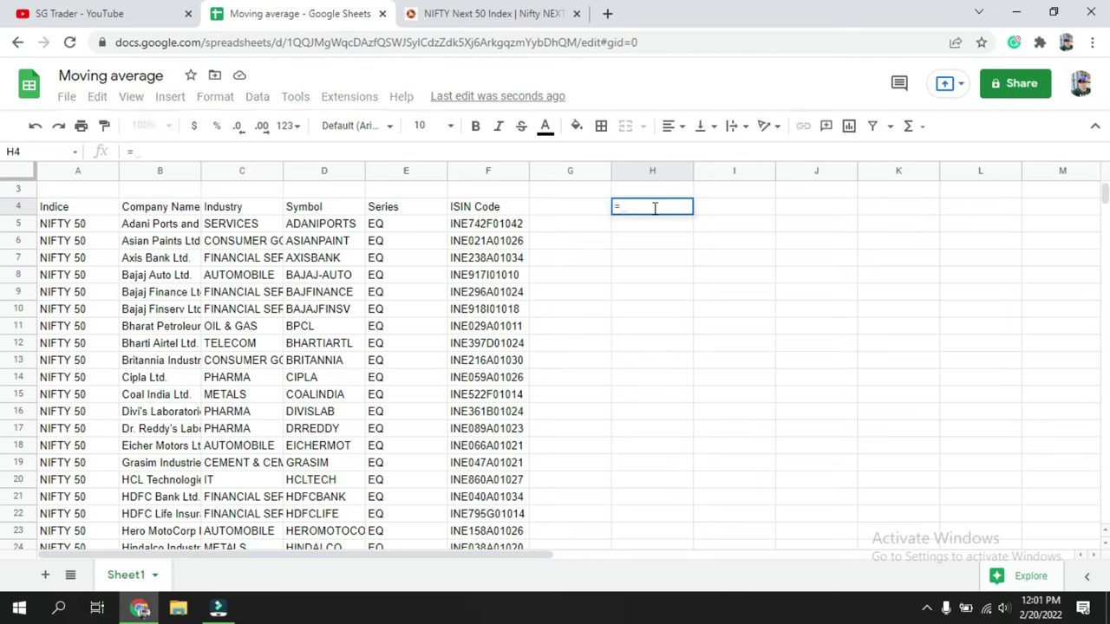
type("IMPORTDATA")
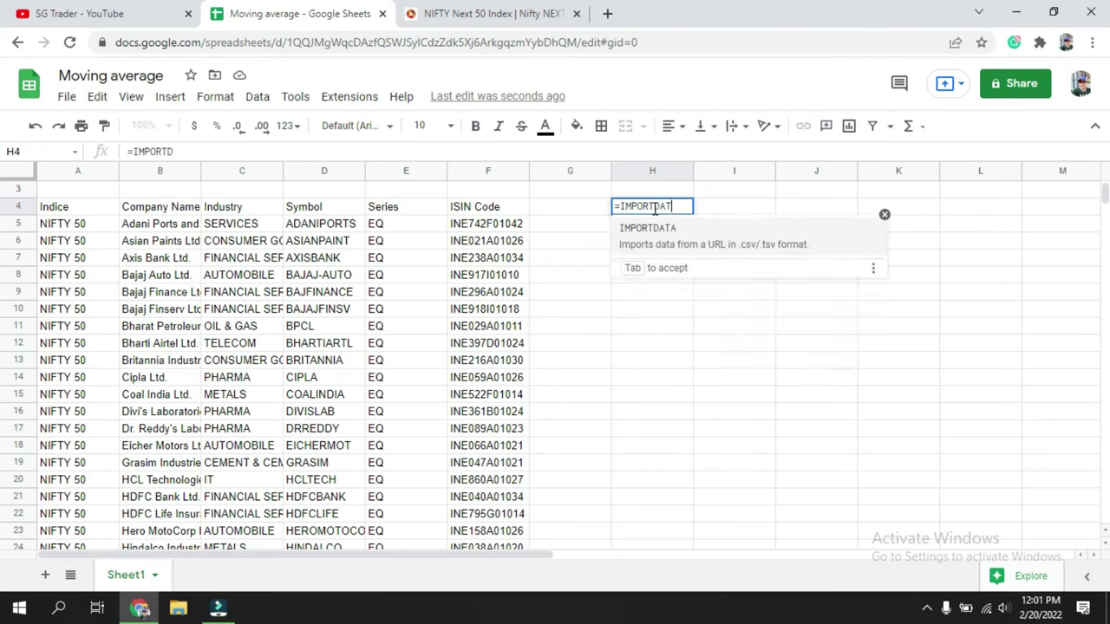
type("(\"")
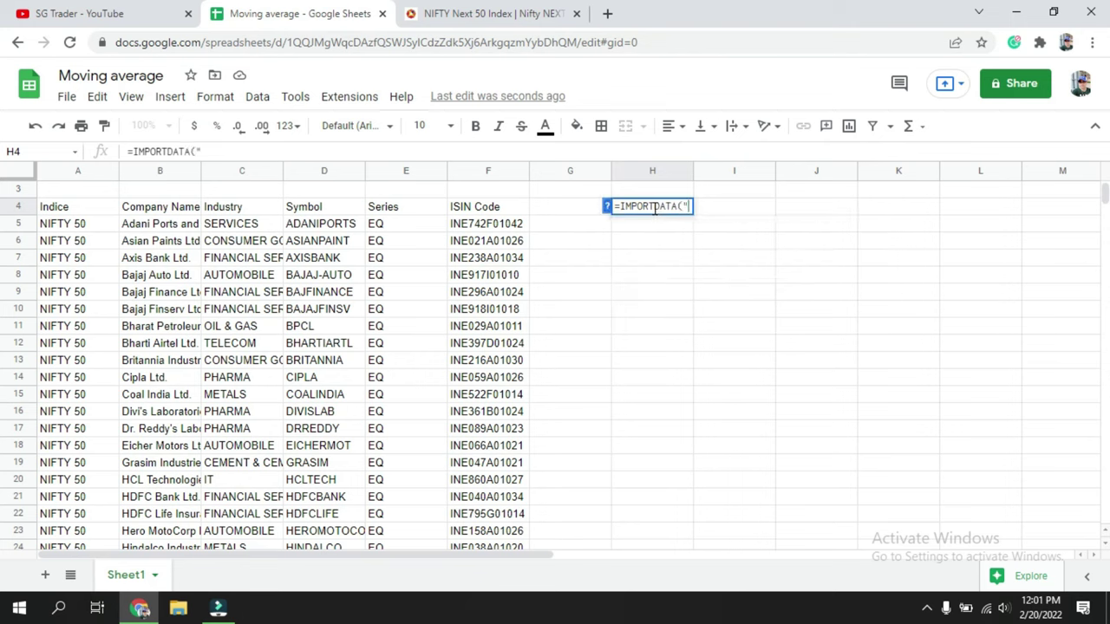
key("ctrl+v")
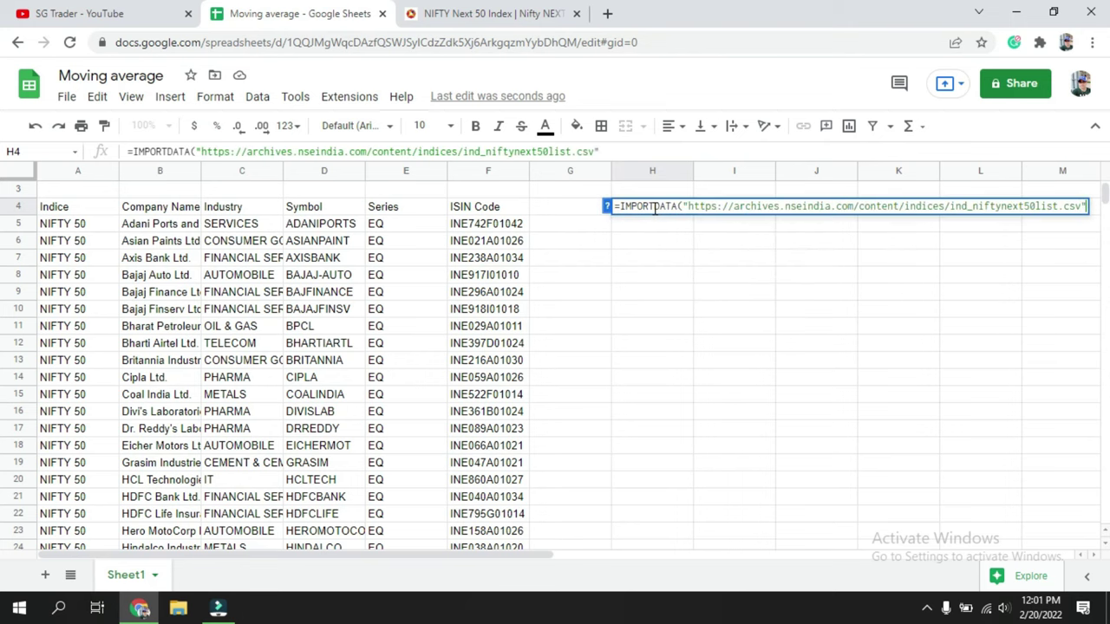
type(")")
key("Return")
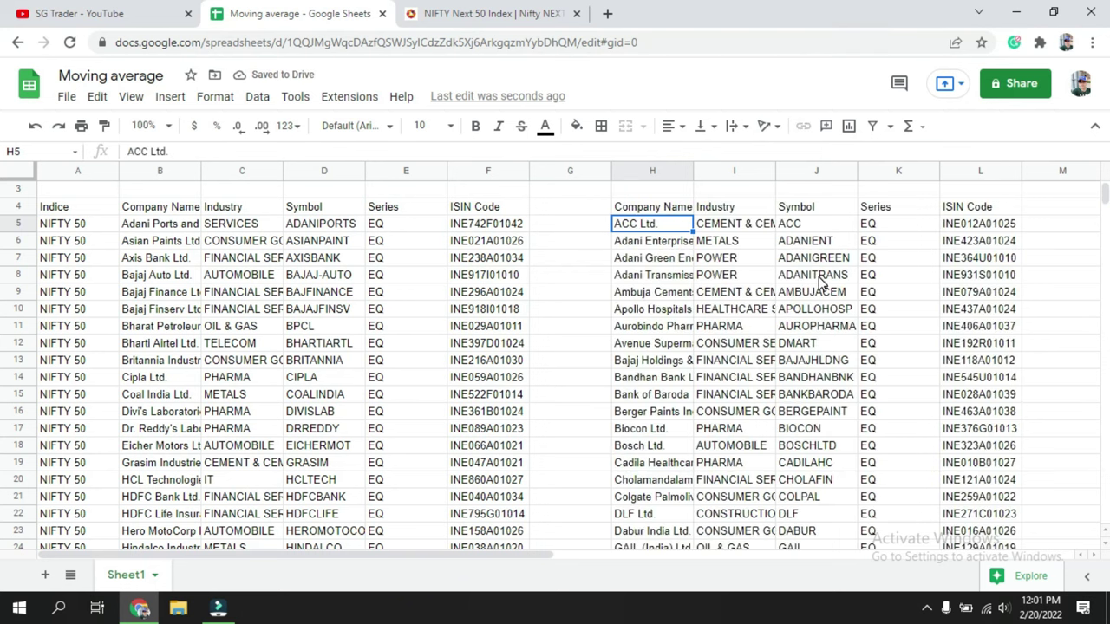
Check the imported NIFTY Next 50 companies and the H4 import formula
left_click(630, 310)
left_click(641, 222)
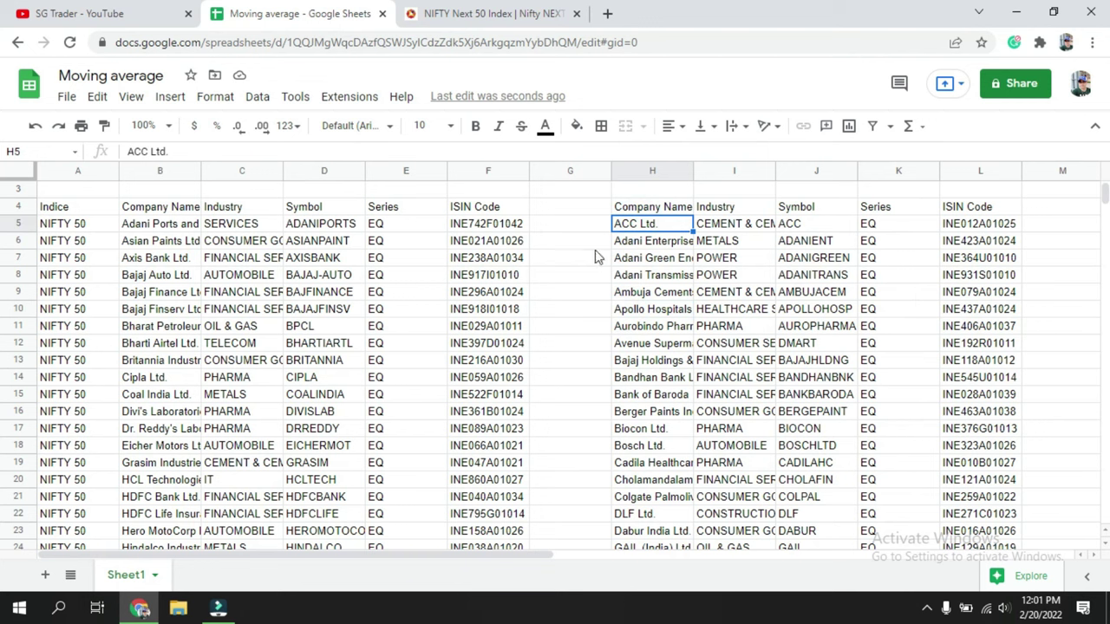
left_click(644, 211)
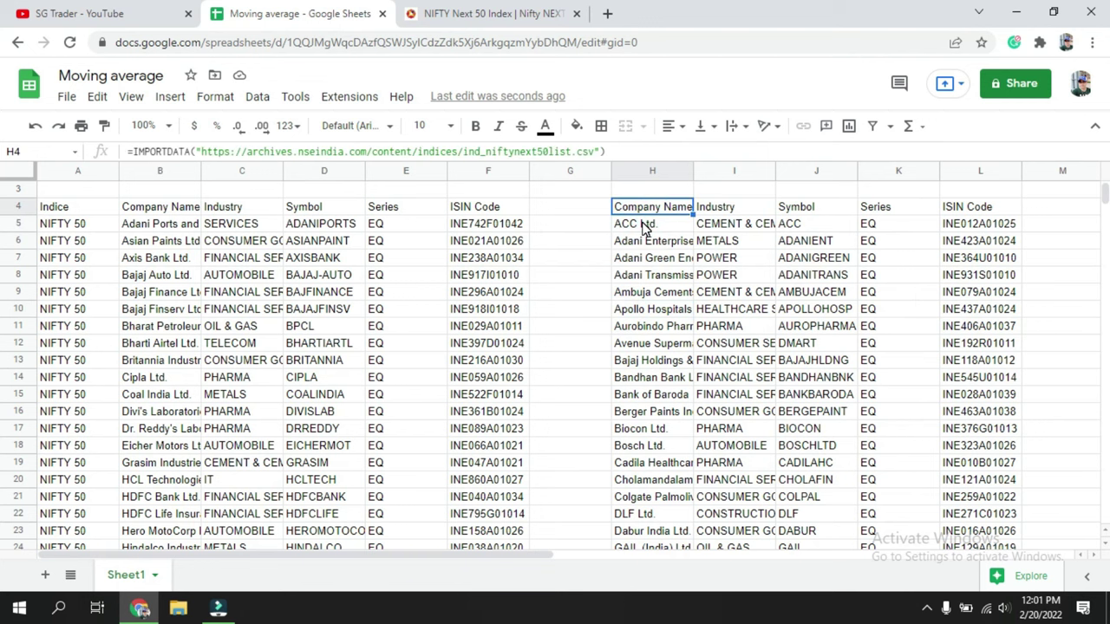
left_click(634, 225)
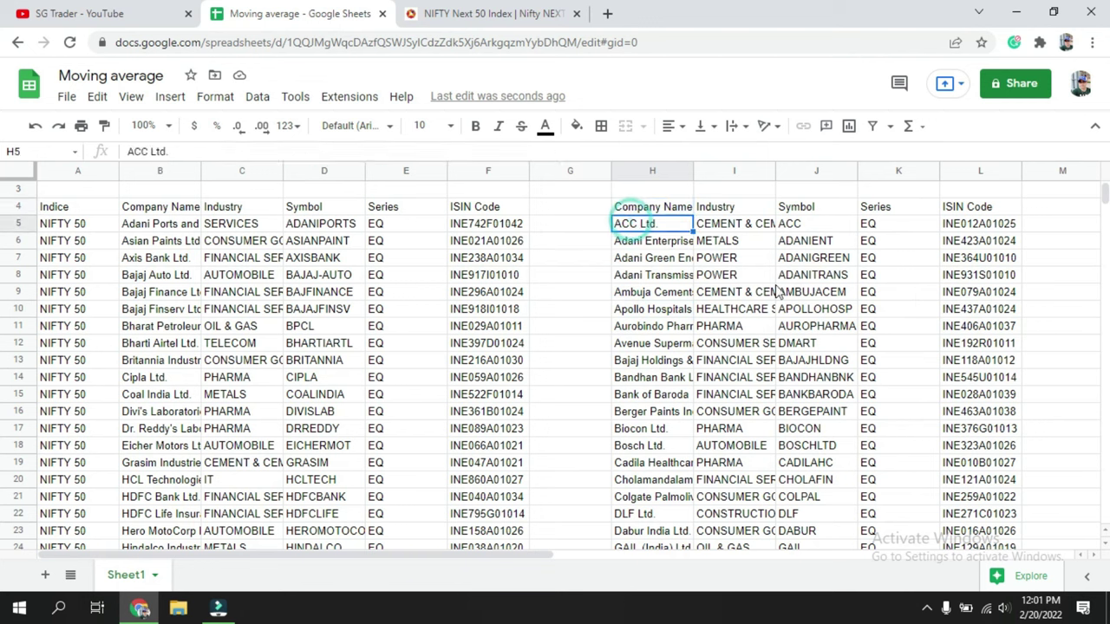
key("Up")
key("shift+Right")
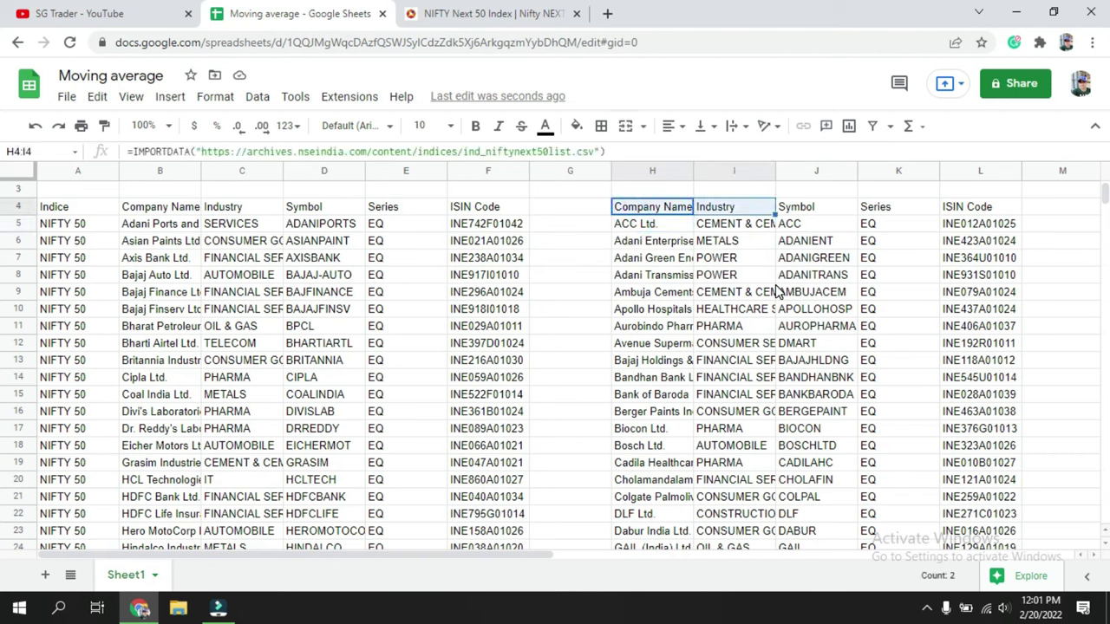
key("Left")
key("Right")
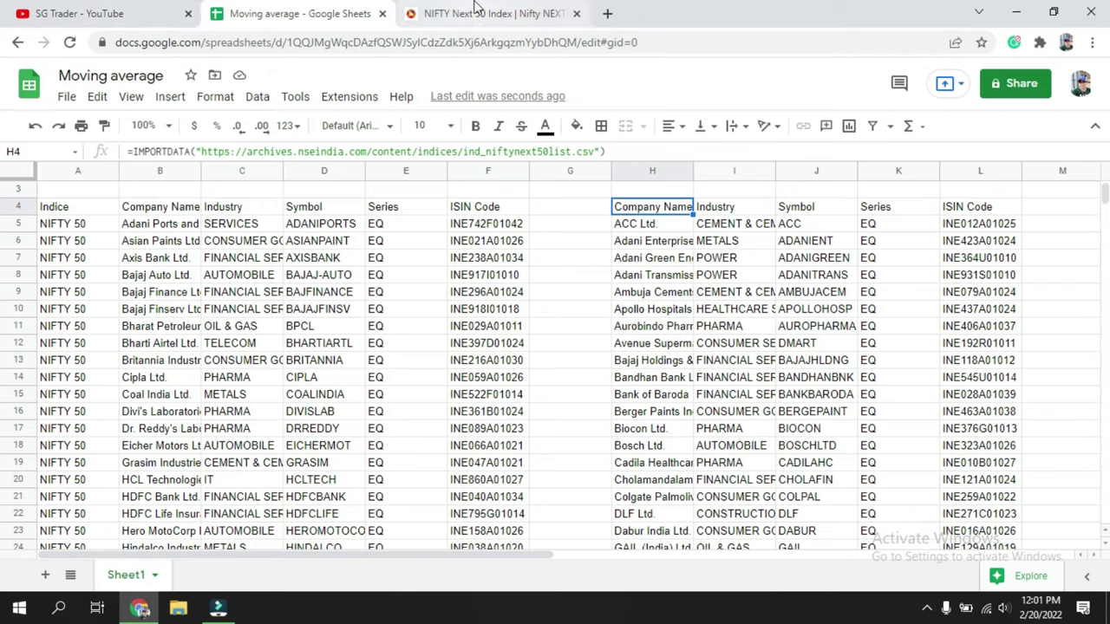
Copy the NIFTY 100 stocks CSV link from NSE's NIFTY 100 Index page, then return to Sheets
left_click(473, 12)
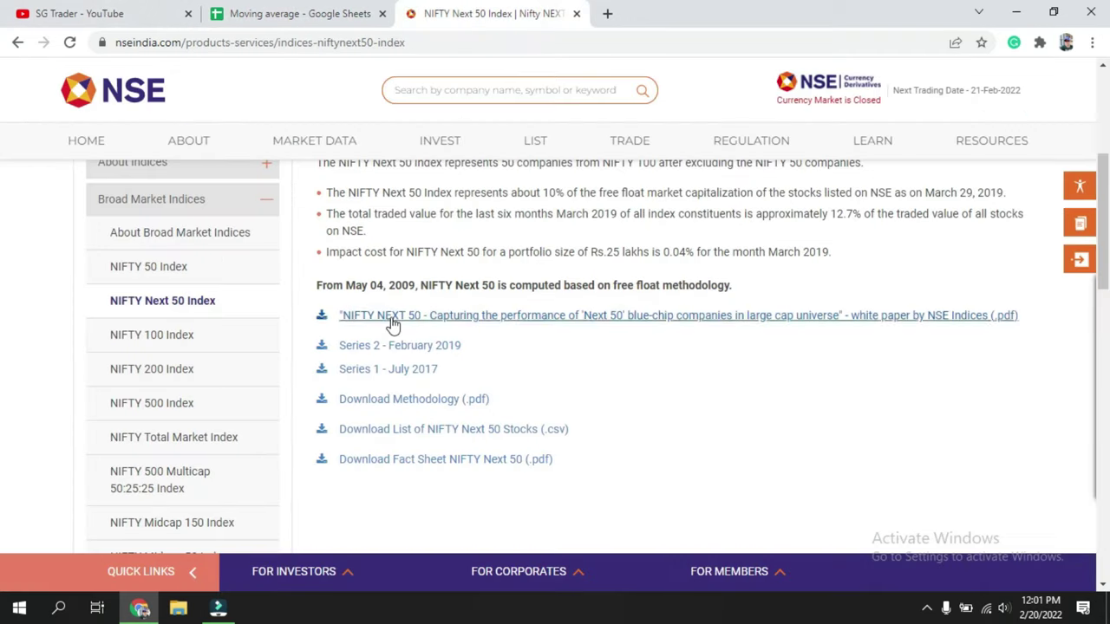
left_click(148, 340)
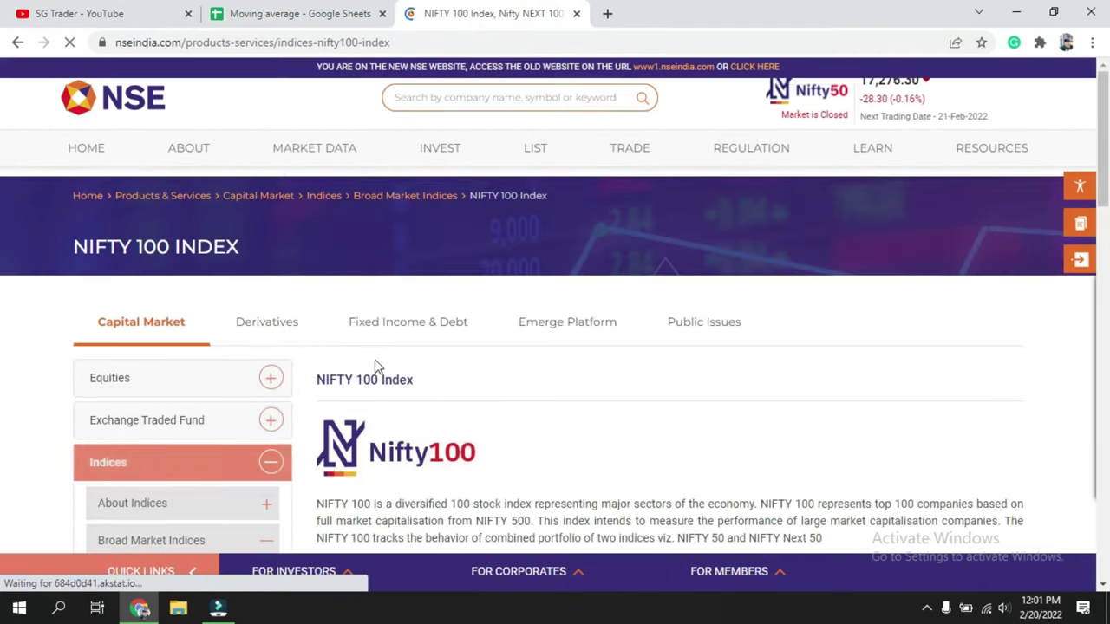
scroll(416, 377, "down", 5)
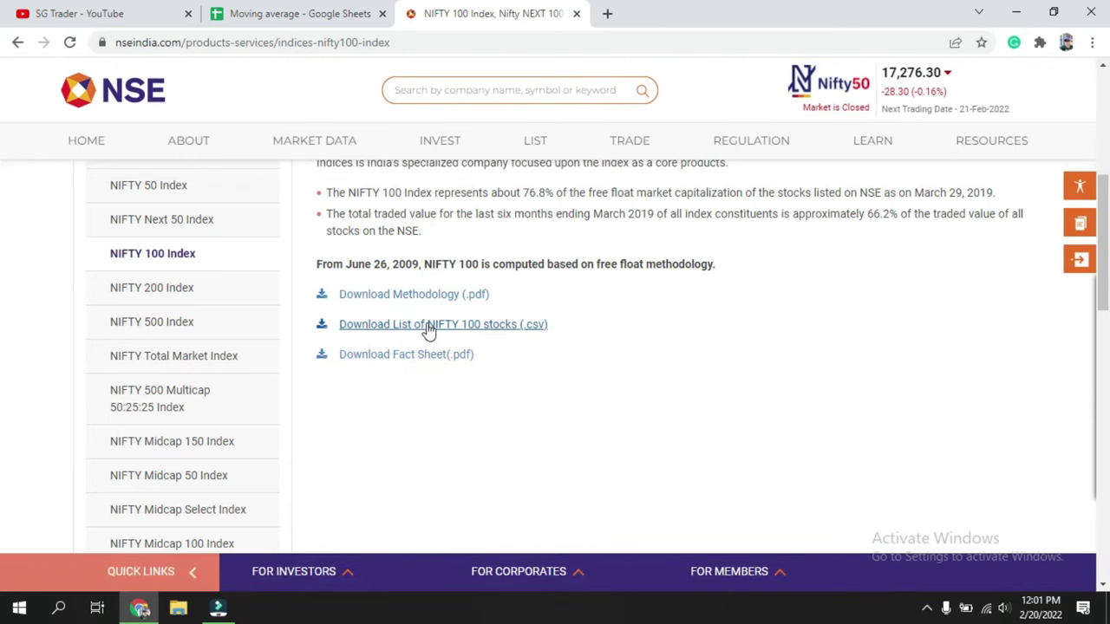
right_click(440, 328)
left_click(521, 448)
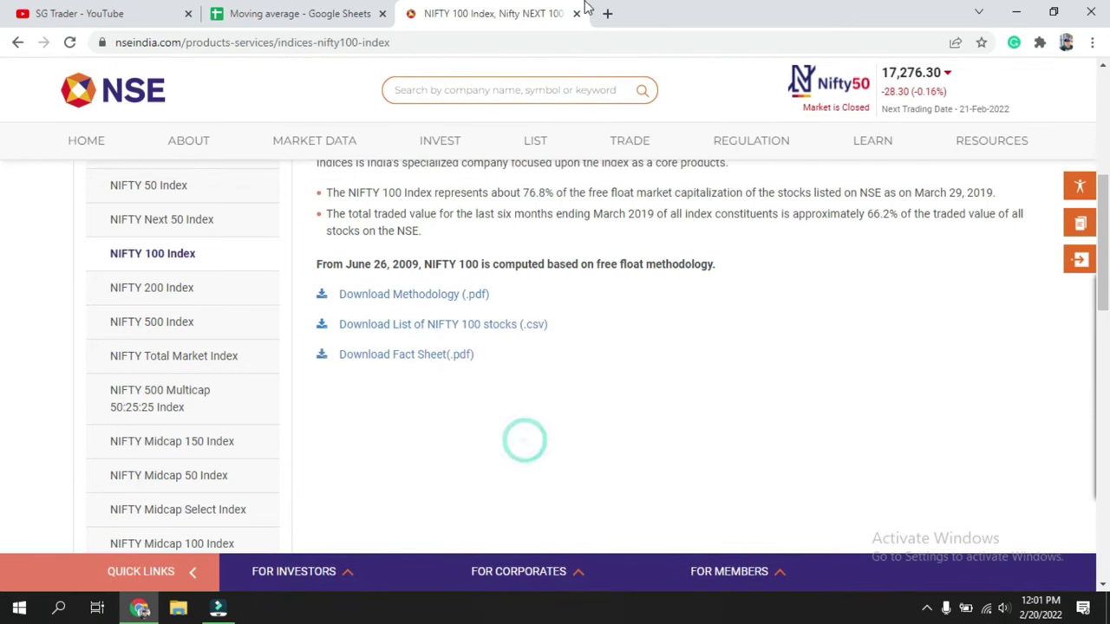
left_click(286, 9)
left_click(639, 291)
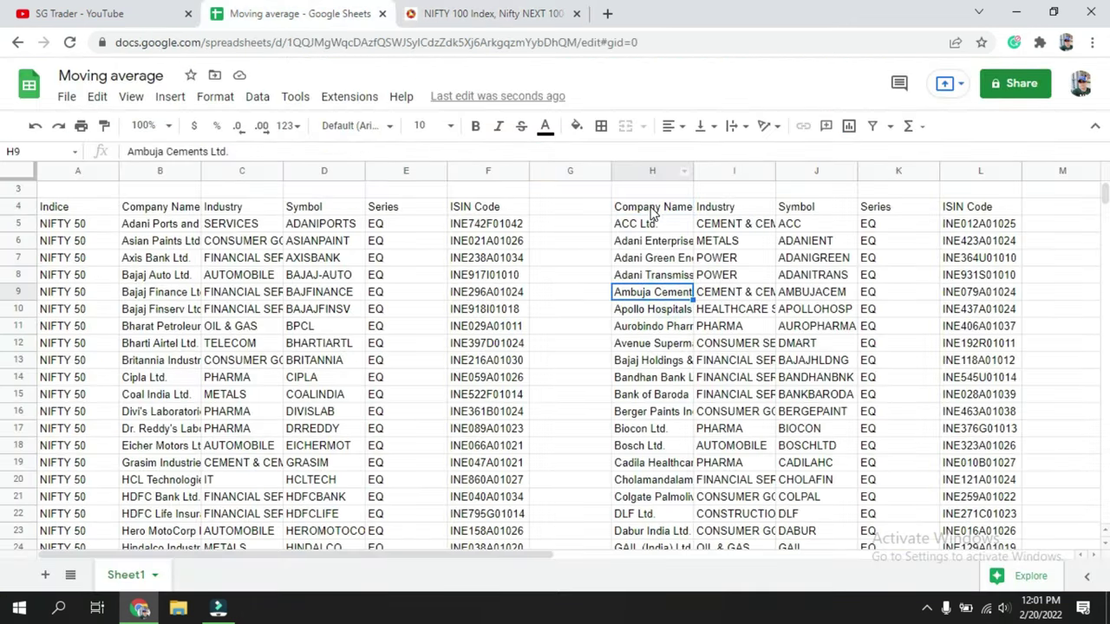
Replace H4's formula with =IMPORTDATA of the NIFTY 100 stocks CSV link
left_click(653, 207)
type("=")
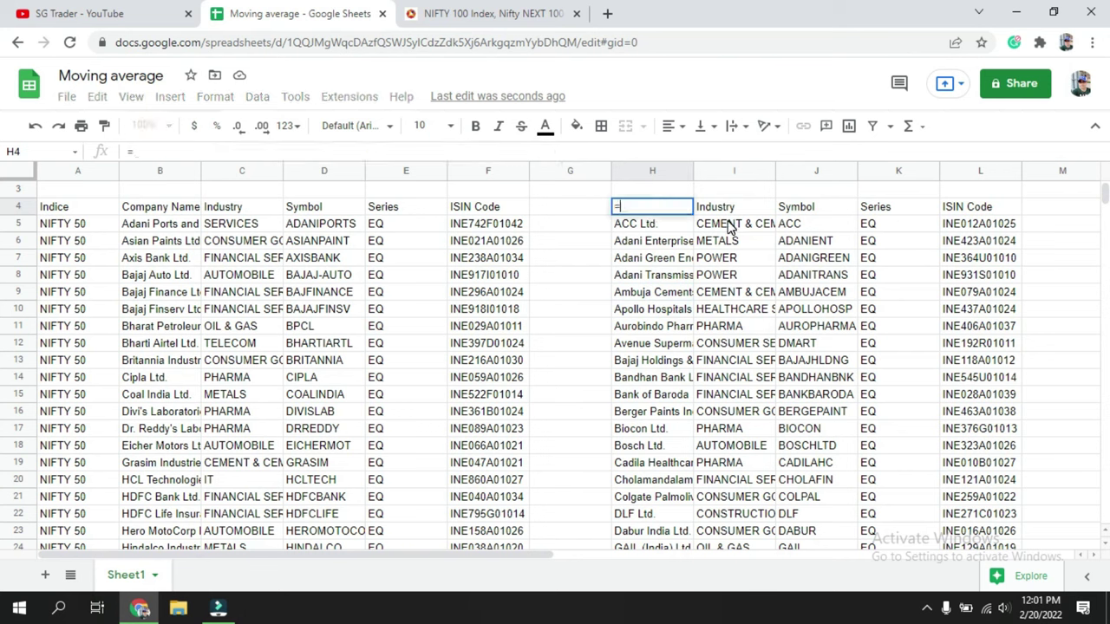
type("IMPORTDA")
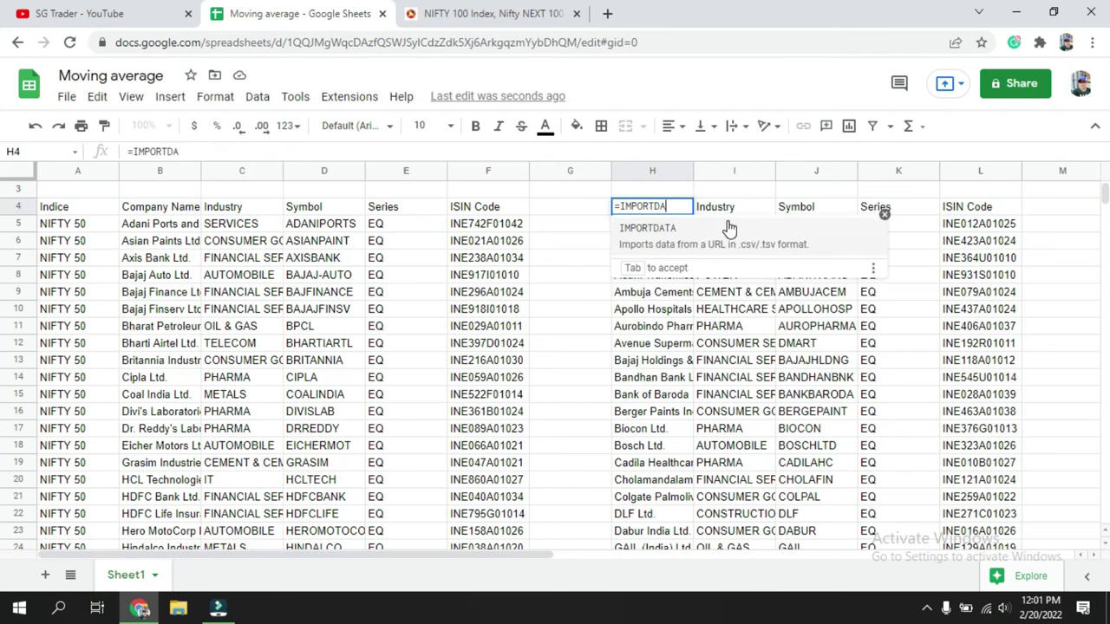
type("TA(\"")
type("https://archives.nseindia.com/content/indices/ind_nifty100list.csv")
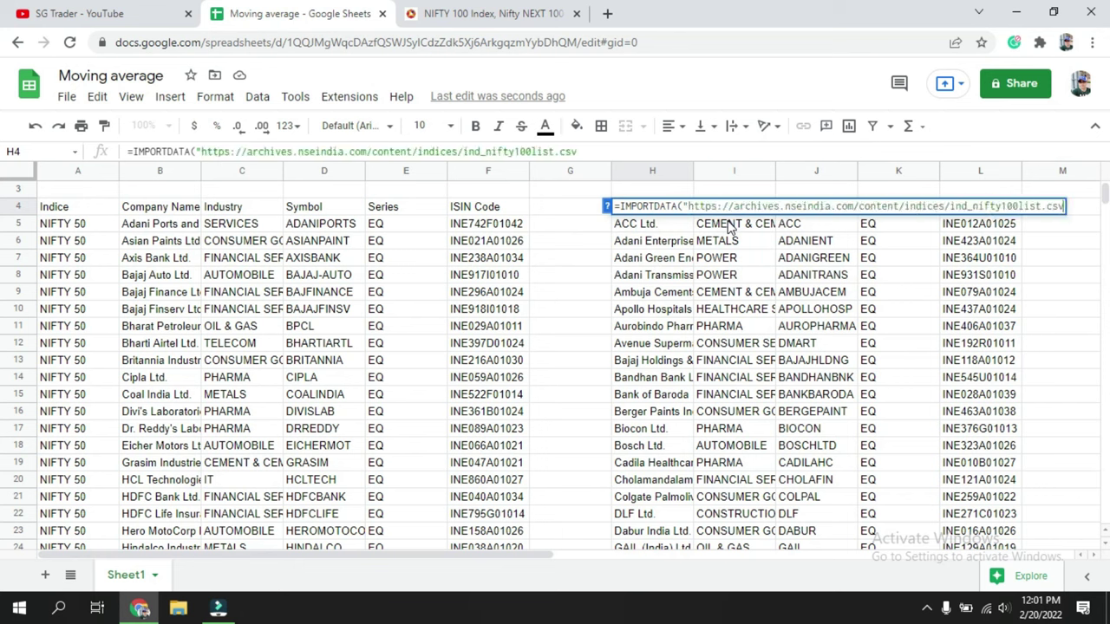
type("\")")
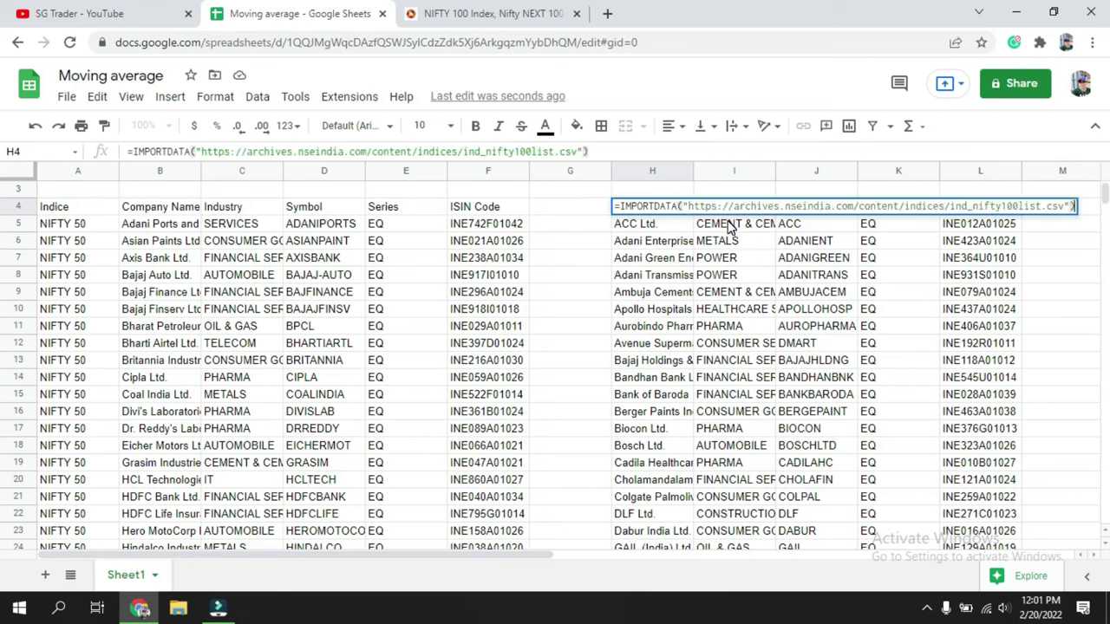
key("Return")
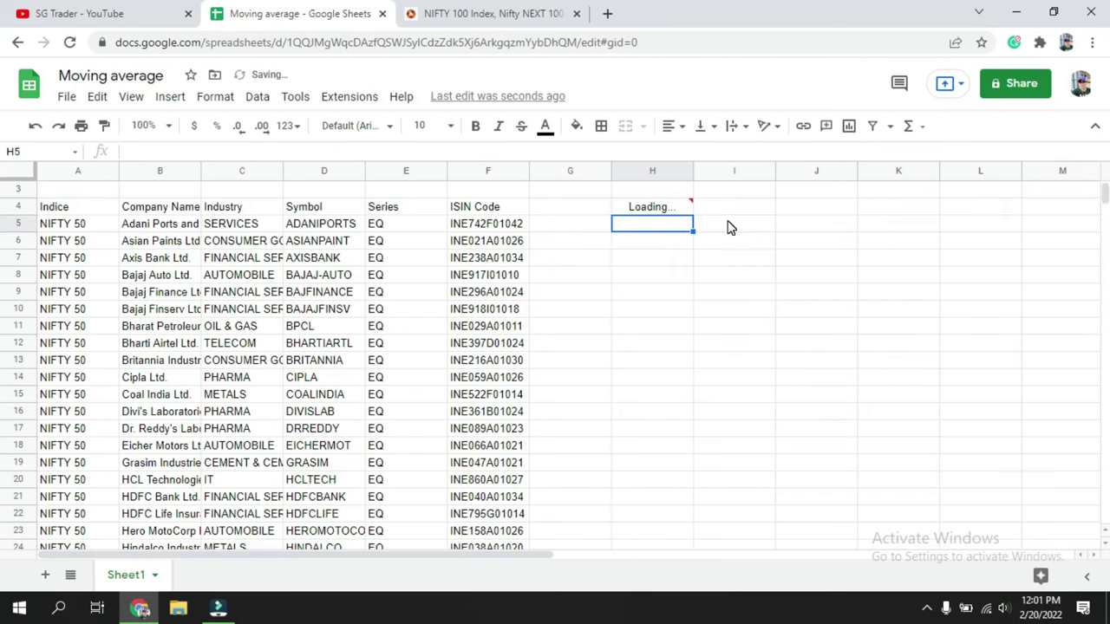
Select the 100 NIFTY 100 company rows H5:L104, then jump to the last NIFTY 50 row
left_click(676, 317)
left_click(646, 224)
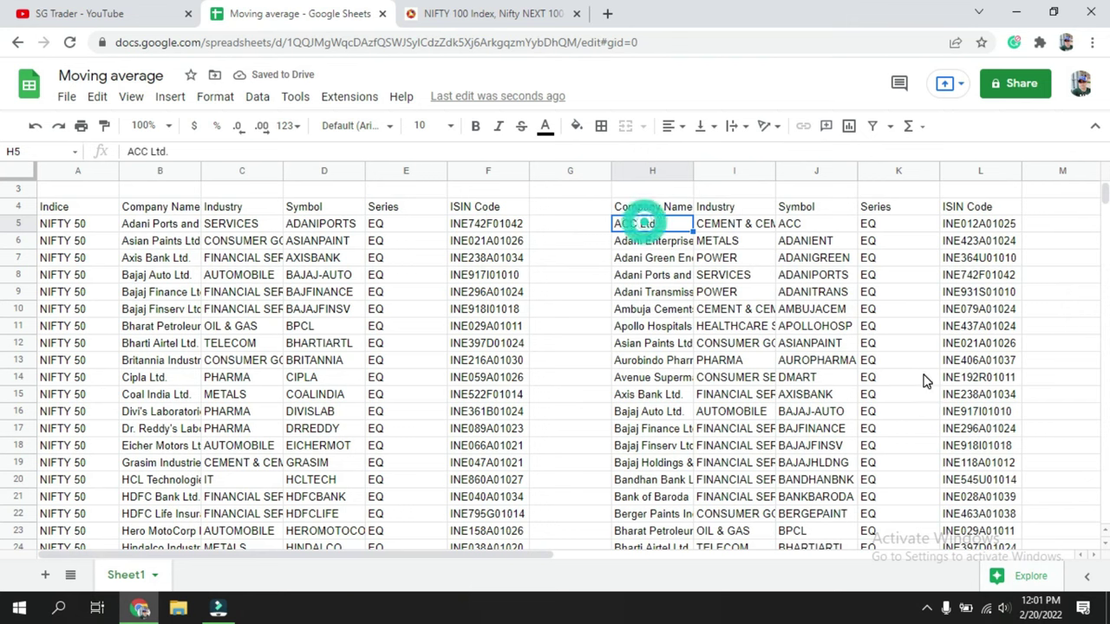
key("shift+Right")
key("shift+Right")
key("ctrl+c")
key("shift+Right")
key("shift+Right")
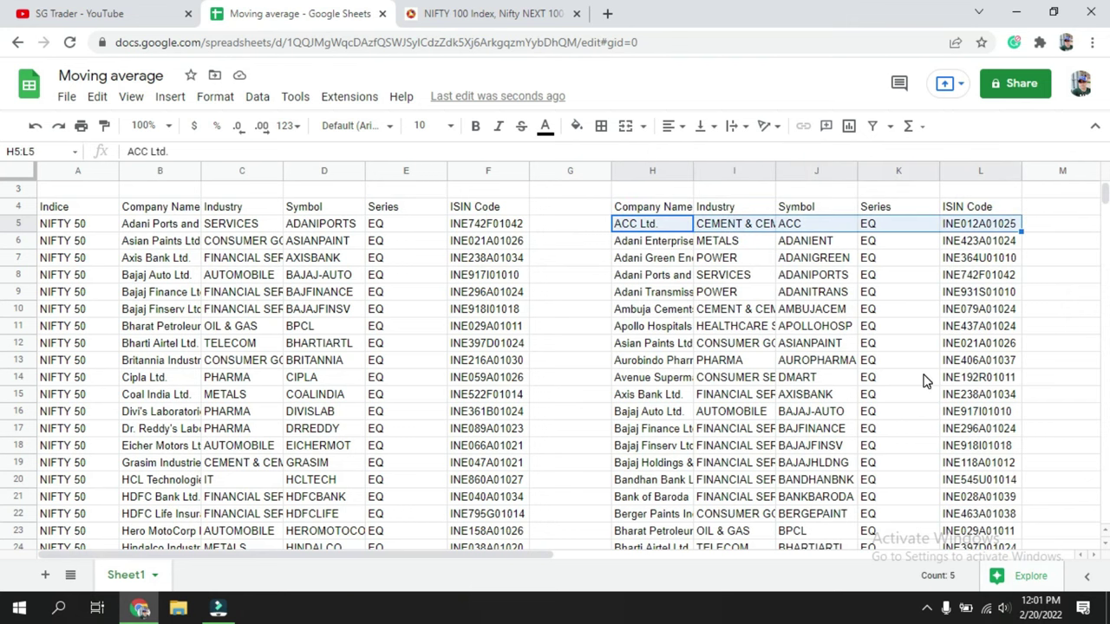
key("ctrl+shift+Down")
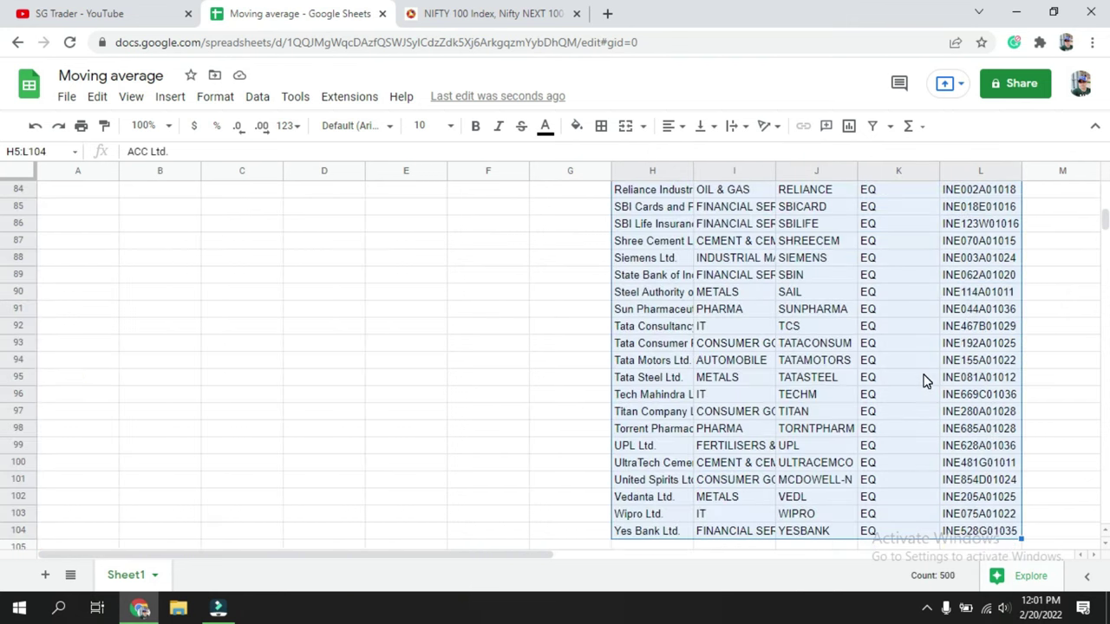
left_click(155, 484)
key("ctrl+Up")
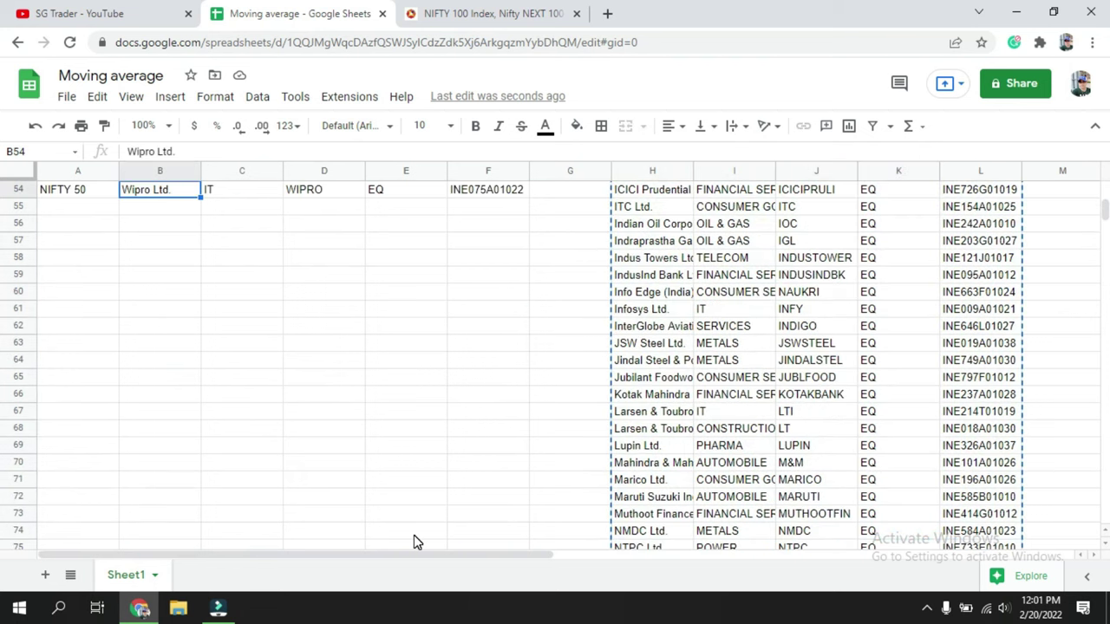
Paste the copied NIFTY 100 companies into B55 as values only
left_click(152, 213)
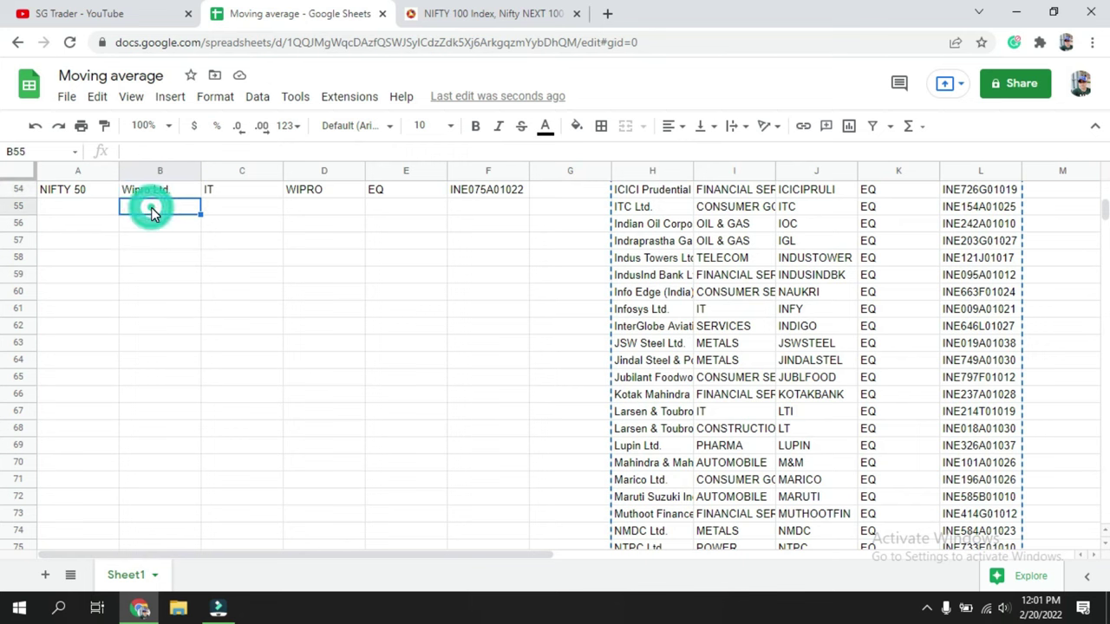
right_click(152, 213)
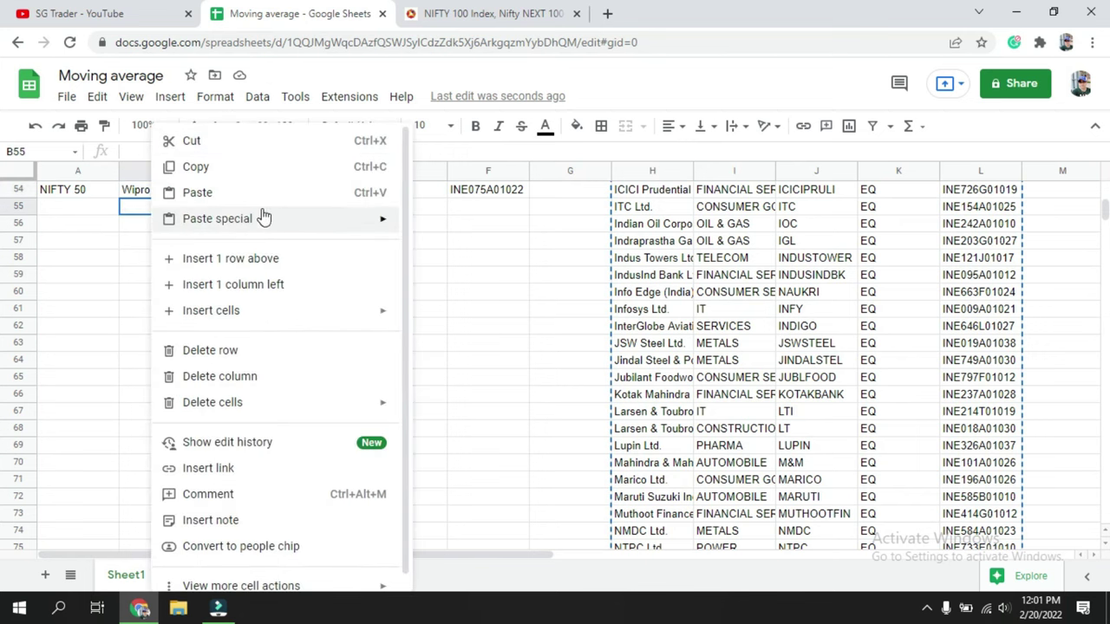
mouse_move(218, 219)
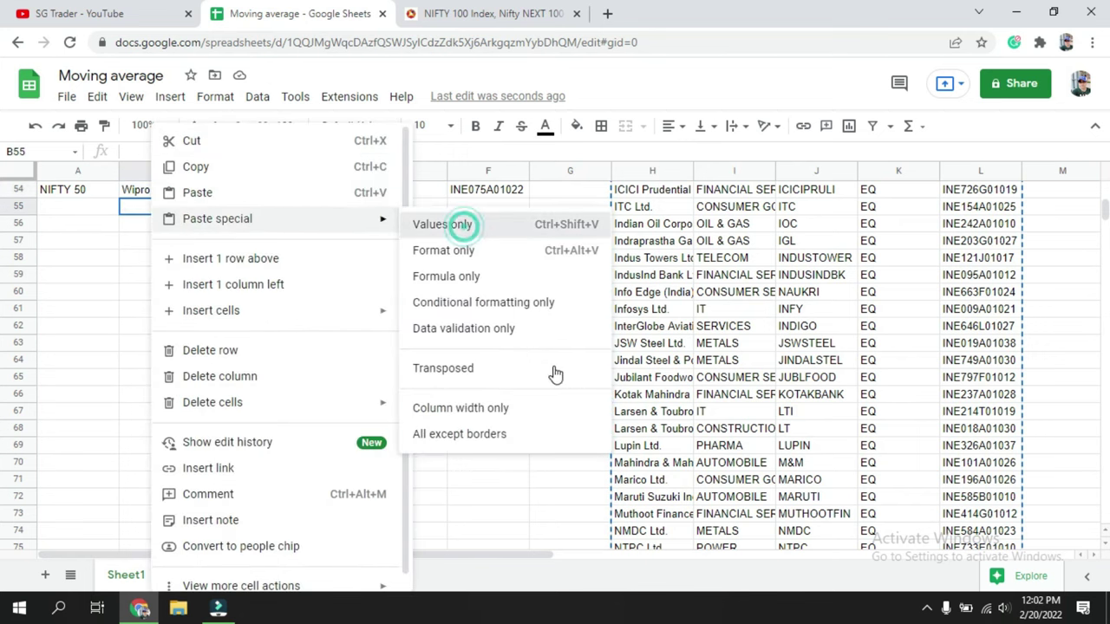
left_click(514, 407)
left_click(570, 206)
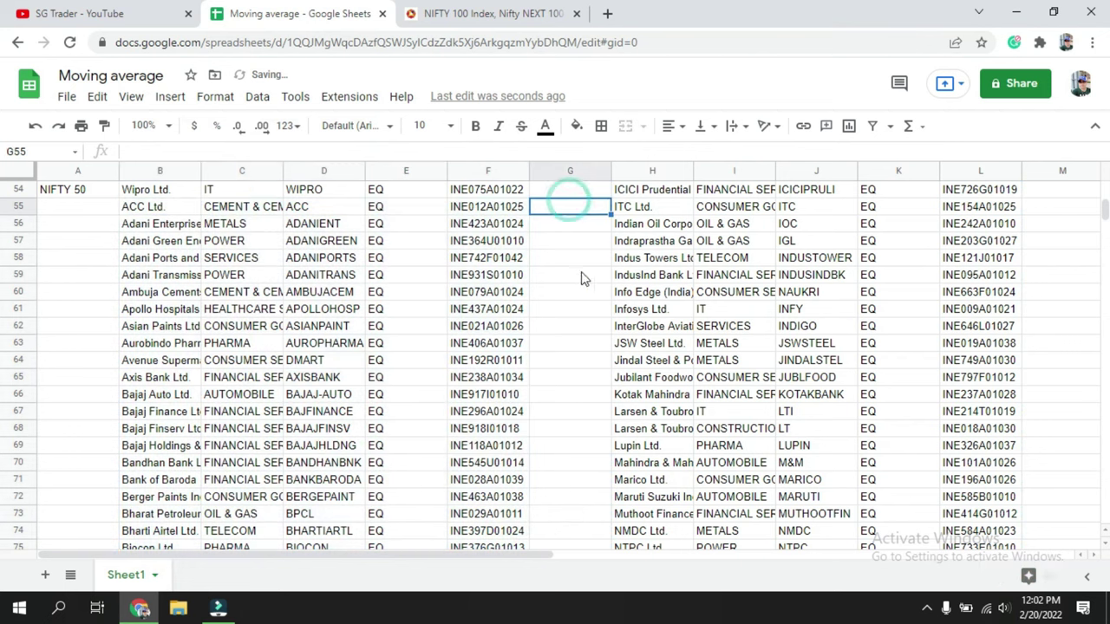
Enter NIFTY 100 in Indice cell A55 and copy it
left_click(84, 207)
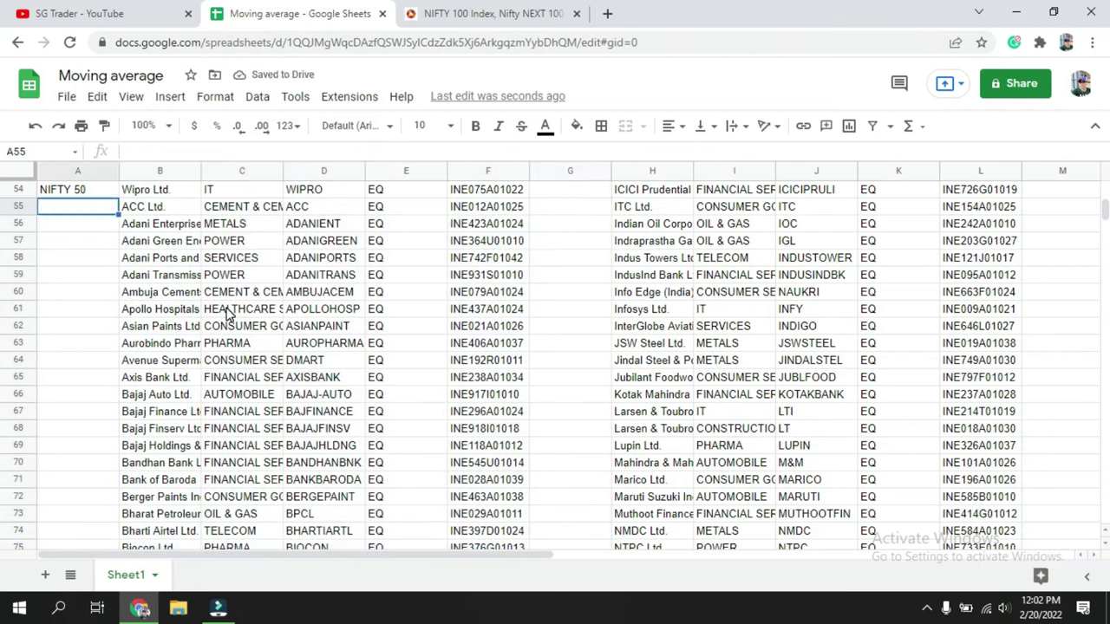
type("n")
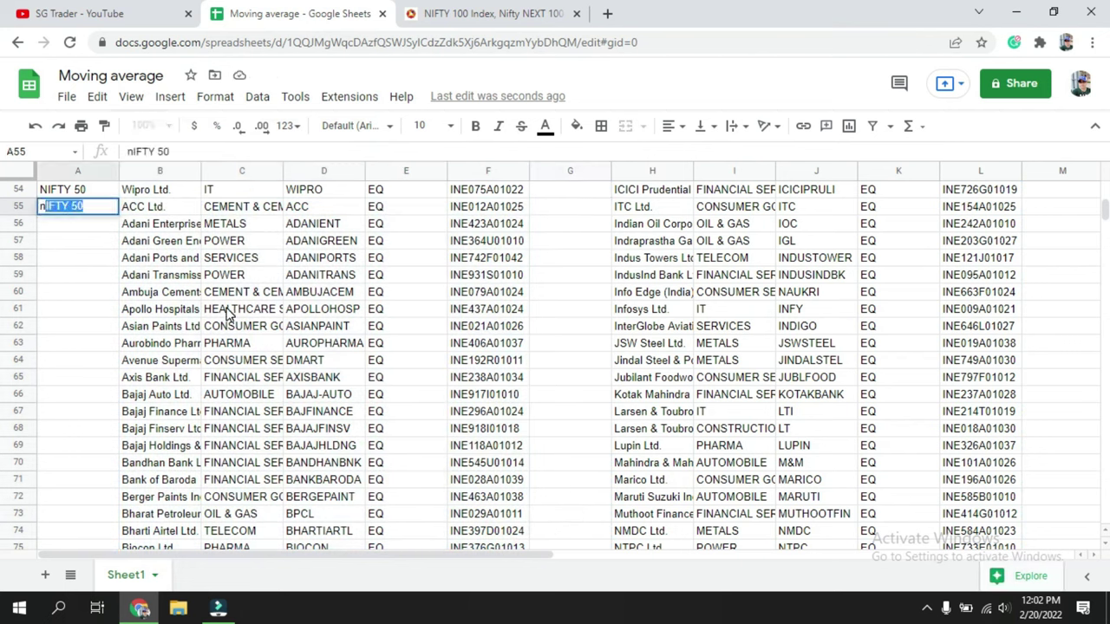
key("BackSpace")
key("BackSpace")
type("FTY")
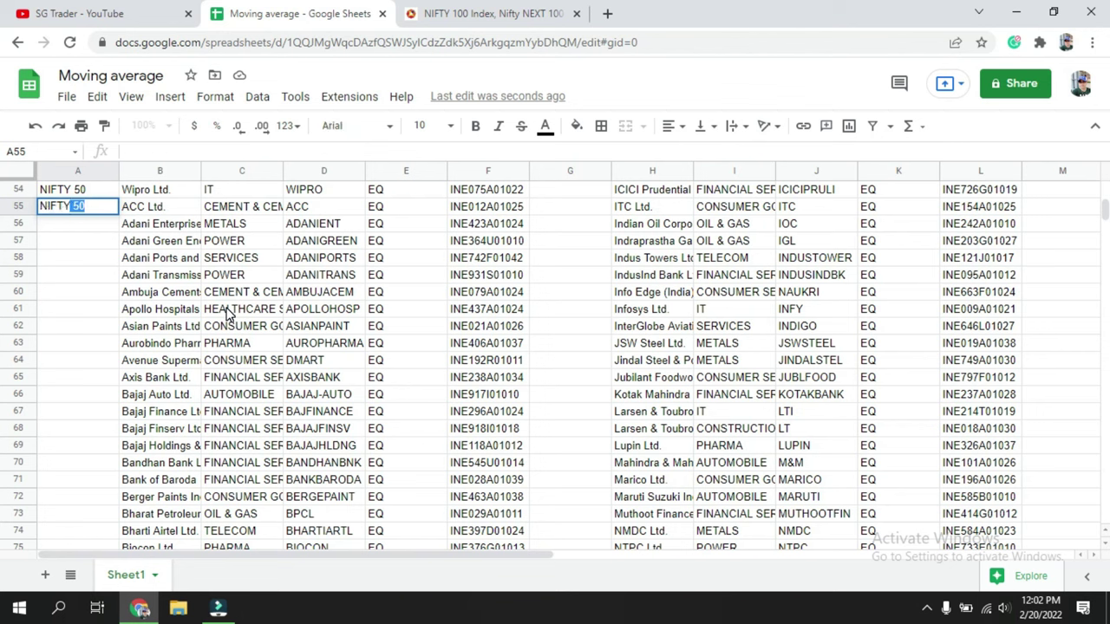
type(" 100")
key("Return")
key("Up")
key("ctrl+c")
Fill NIFTY 100 into A56:A154 beside every new company row
key("Down")
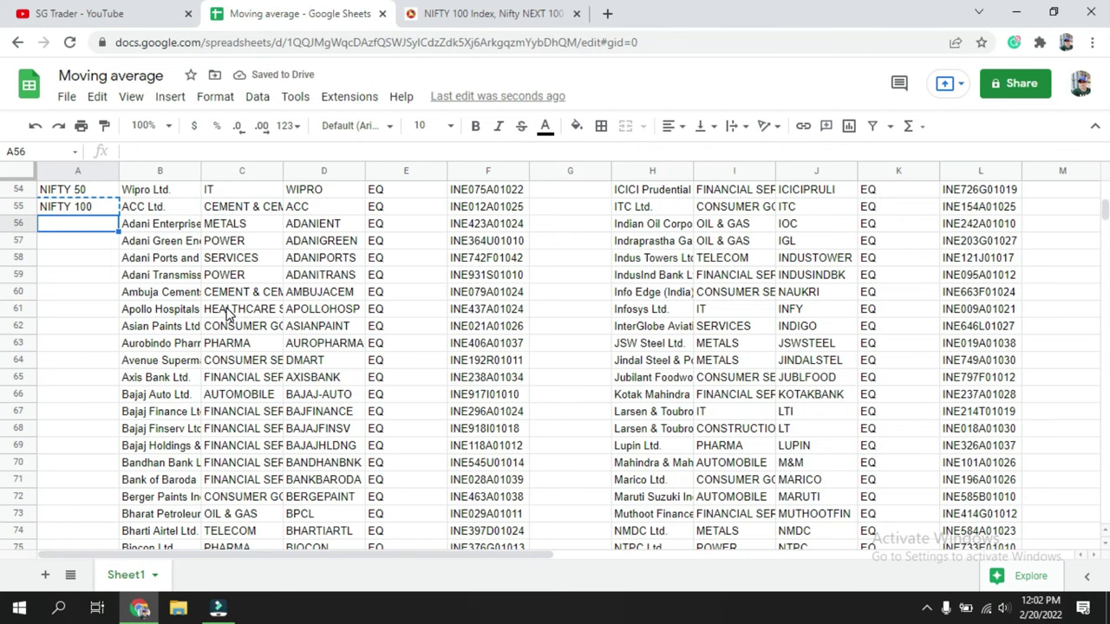
key("shift+Down")
key("shift+Down")
key("shift+Down")
key("shift+Down")
key("shift+Down")
key("shift+Down")
key("shift+Down")
key("shift+Down")
key("shift+Down")
key("shift+Down")
key("shift+Down")
key("shift+Down")
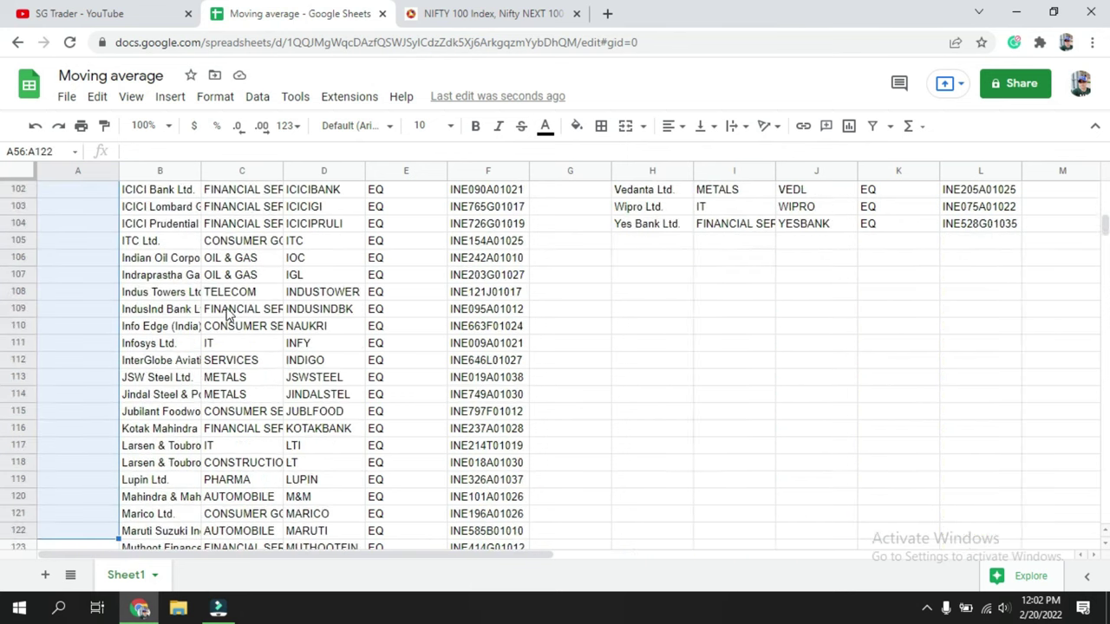
key("shift+Down")
key("shift+Down")
key("shift+Down")
key("shift+Down")
key("shift+Down")
key("shift+Down")
key("shift+Down")
key("shift+Down")
key("shift+Down")
key("shift+Down")
key("shift+Down")
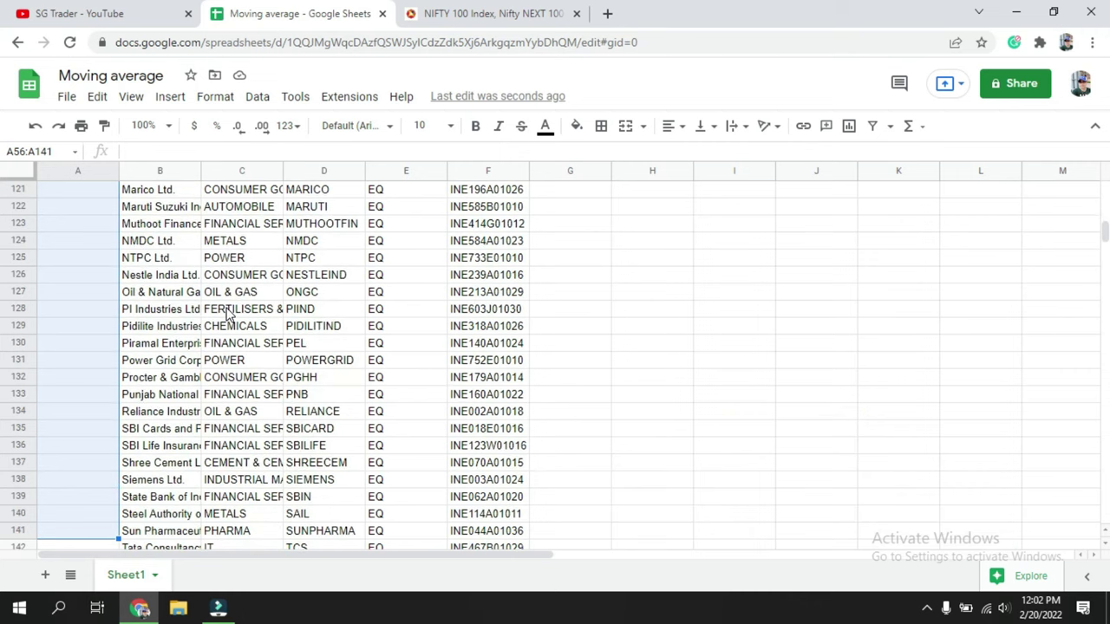
key("shift+Down")
key("shift+Down")
key("shift+Down")
key("shift+Down")
key("shift+Down")
key("shift+Down")
key("shift+Up")
key("shift+Up")
key("shift+Up")
key("shift+Up")
key("shift+Up")
key("shift+Up")
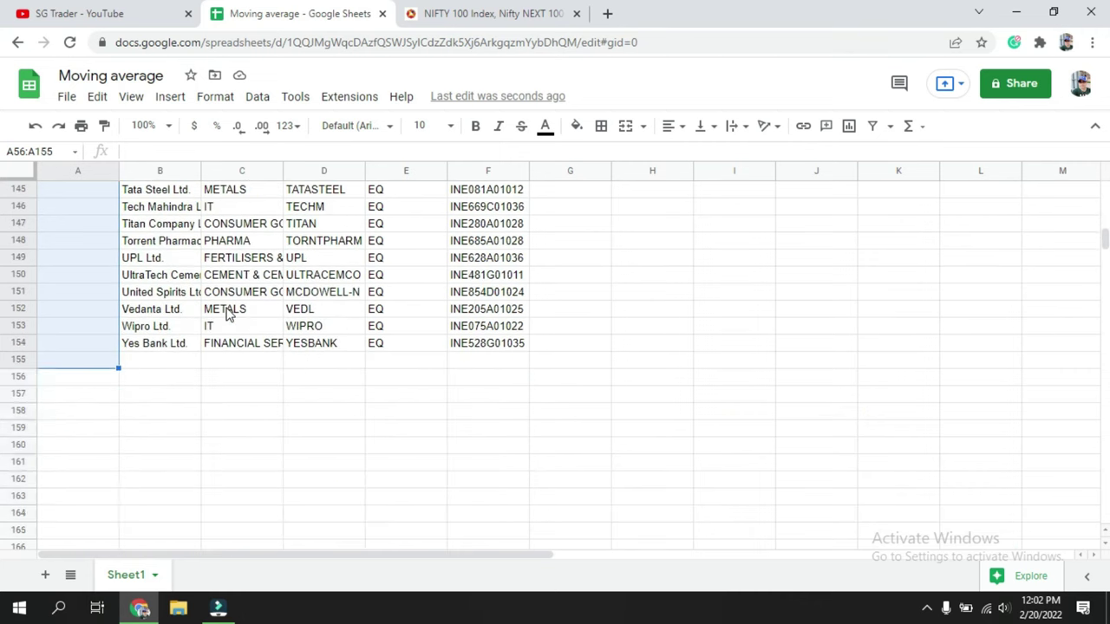
key("shift+Up")
key("ctrl+v")
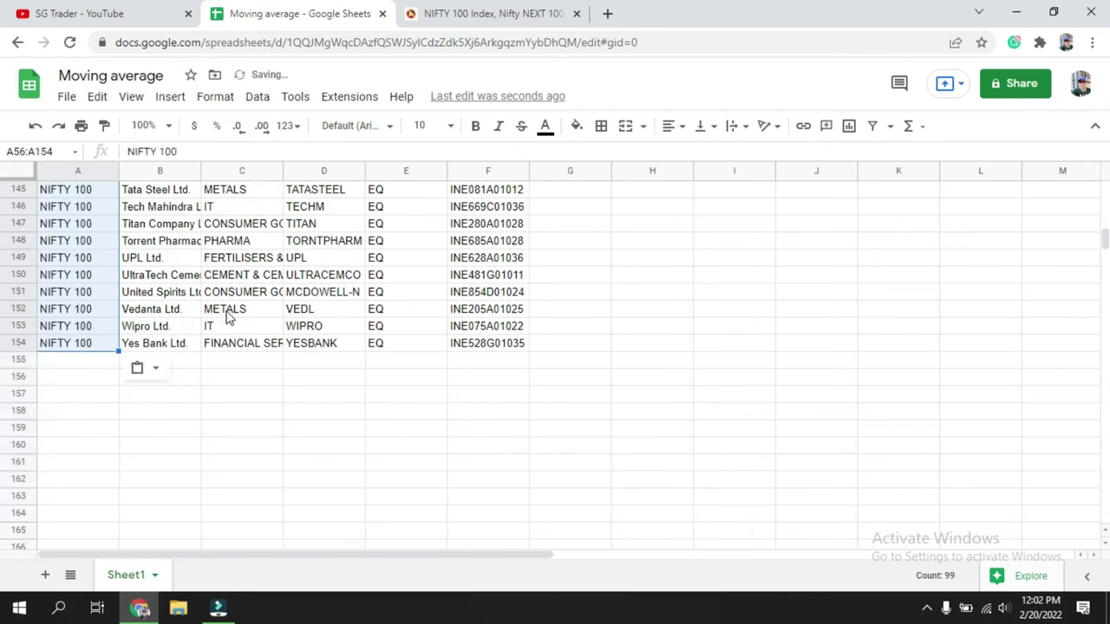
left_click(217, 312)
scroll(83, 321, "up", 6)
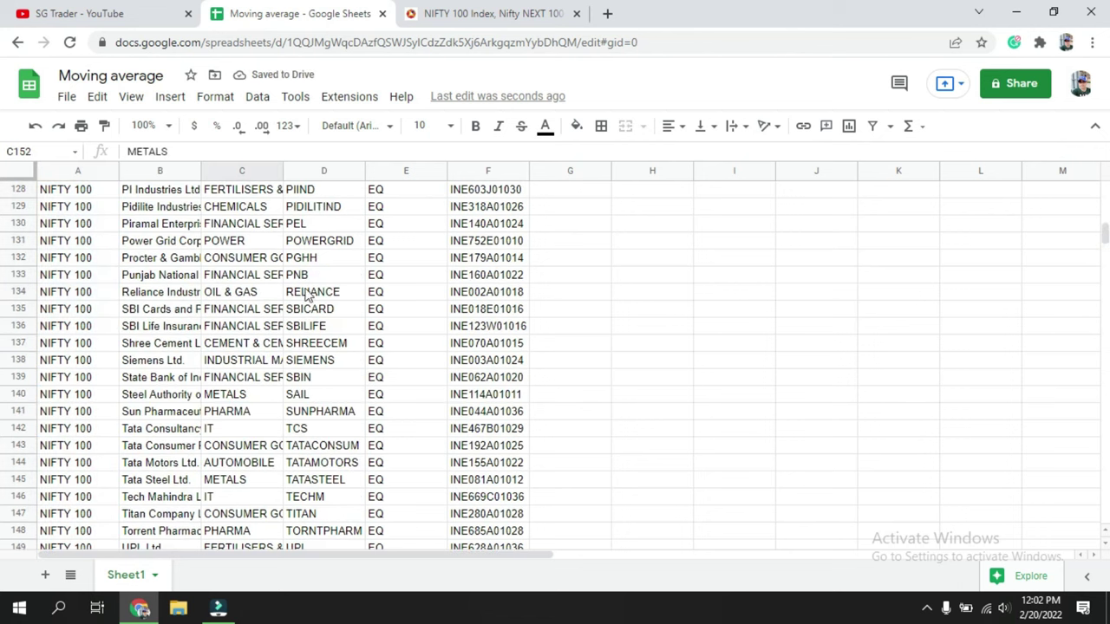
scroll(77, 332, "up", 1)
left_click(76, 327)
key("ctrl+Up")
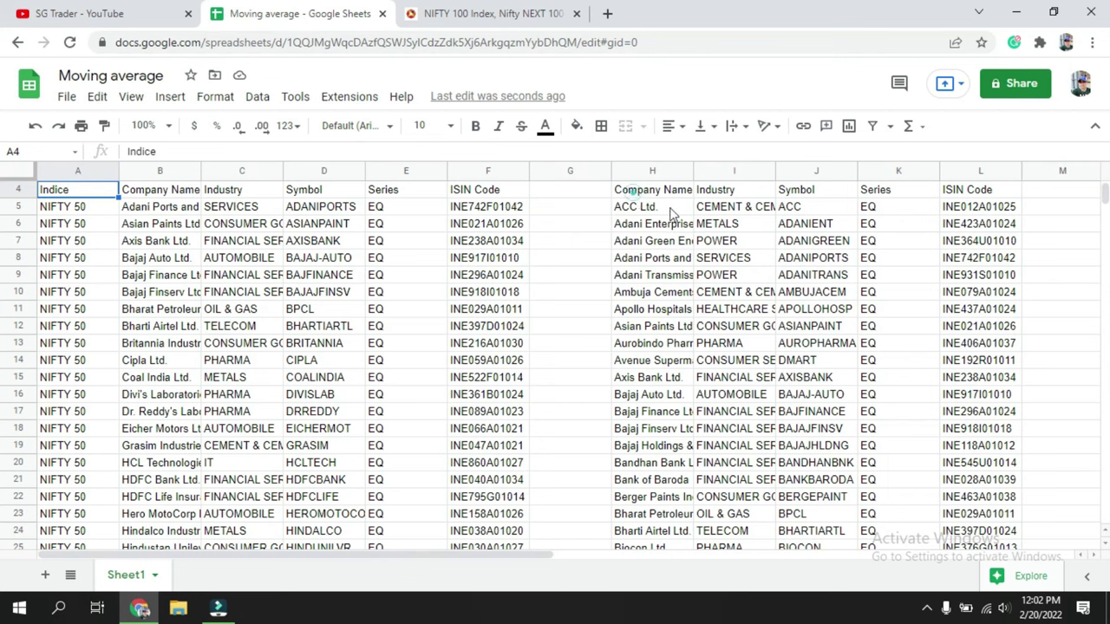
Delete the leftover NIFTY 100 import in H4:L104
left_click(631, 191)
key("ctrl+shift+Right")
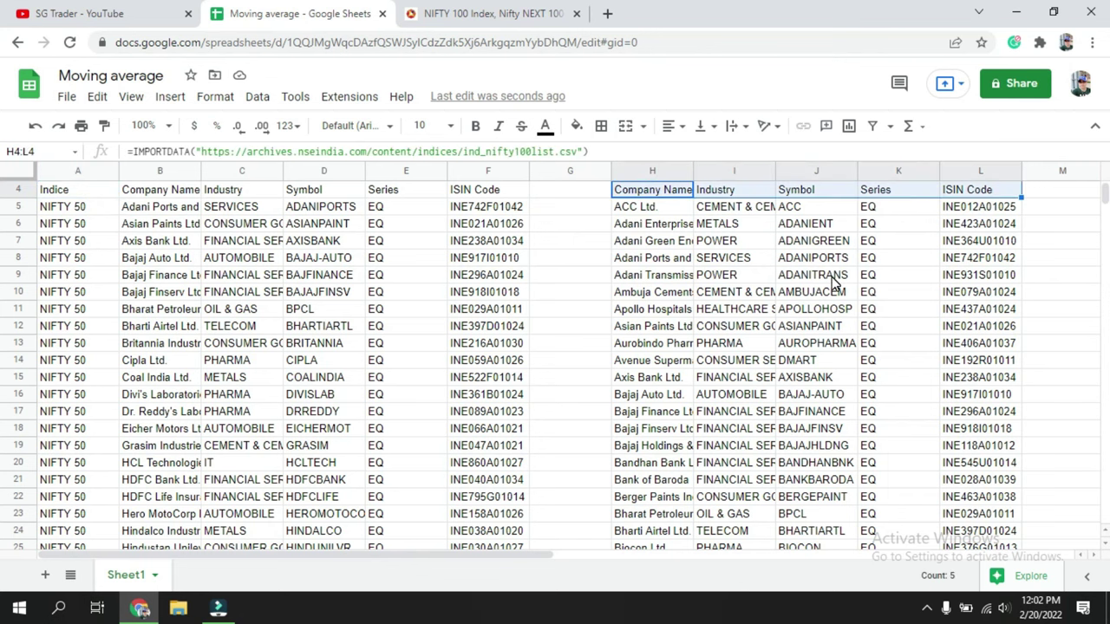
key("ctrl+shift+Down")
key("Delete")
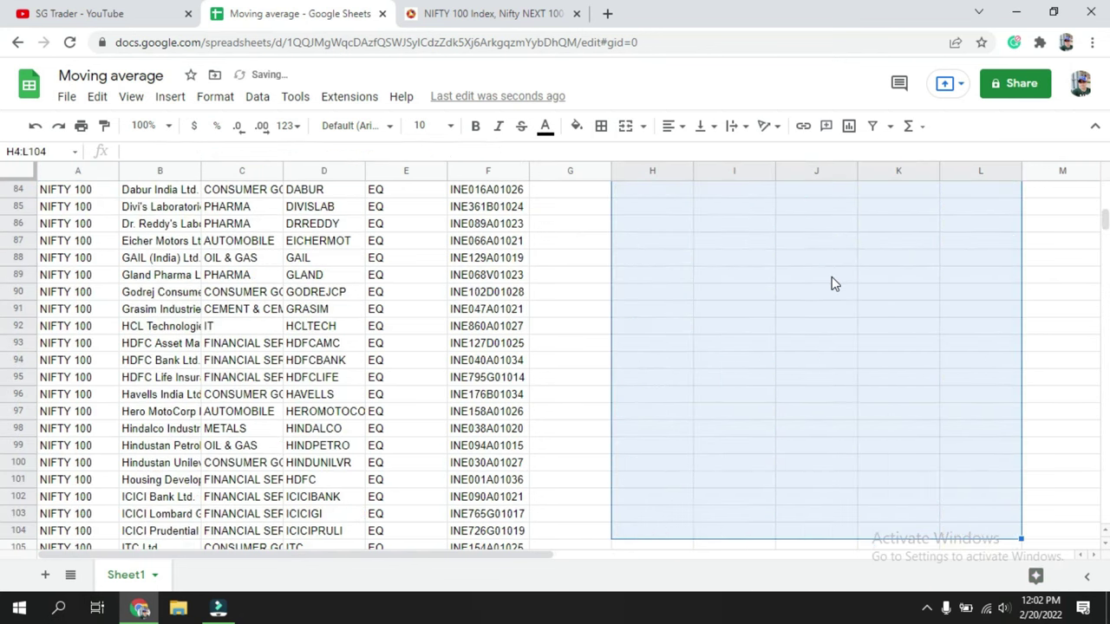
scroll(590, 298, "up", 4)
scroll(590, 297, "up", 4)
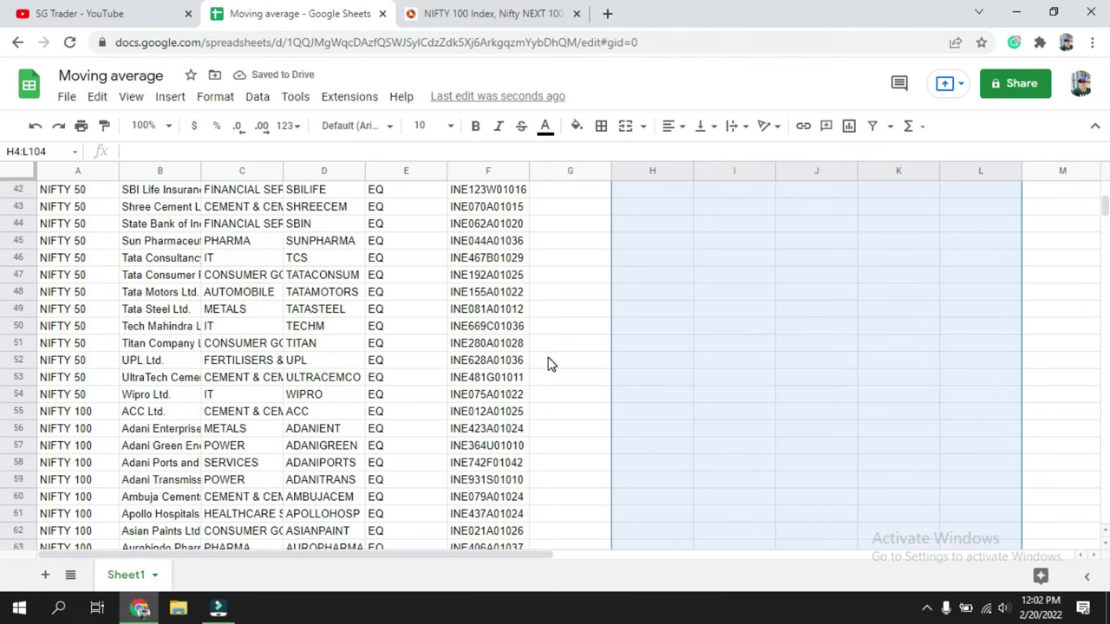
left_click(454, 364)
key("ctrl+Up")
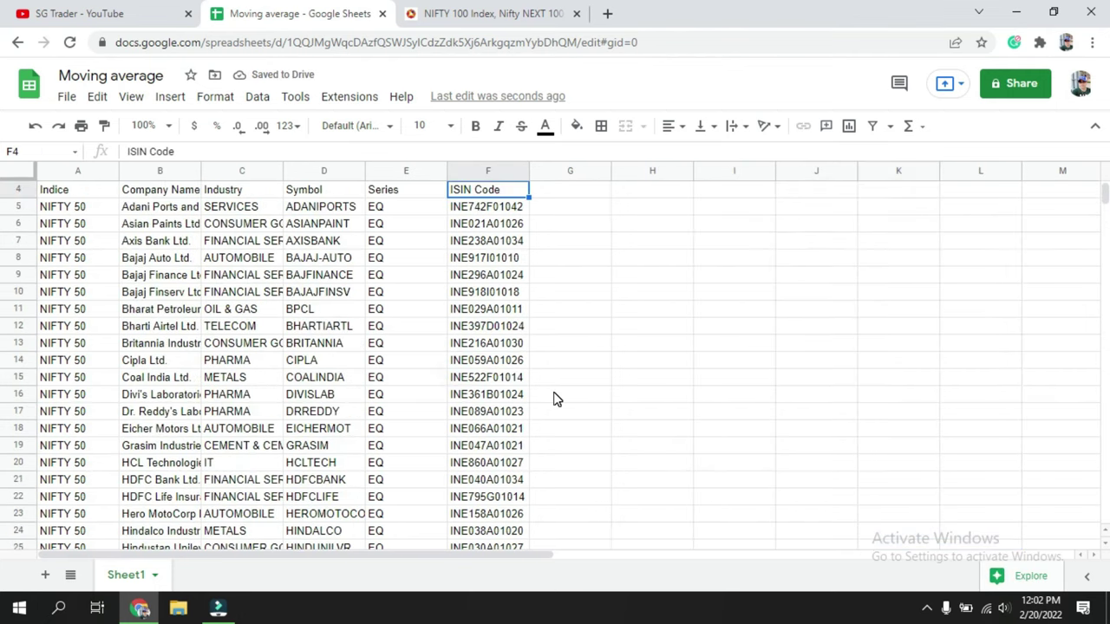
Give the header row A4:F4 a green fill
left_click(621, 310)
left_click_drag(100, 195, 478, 189)
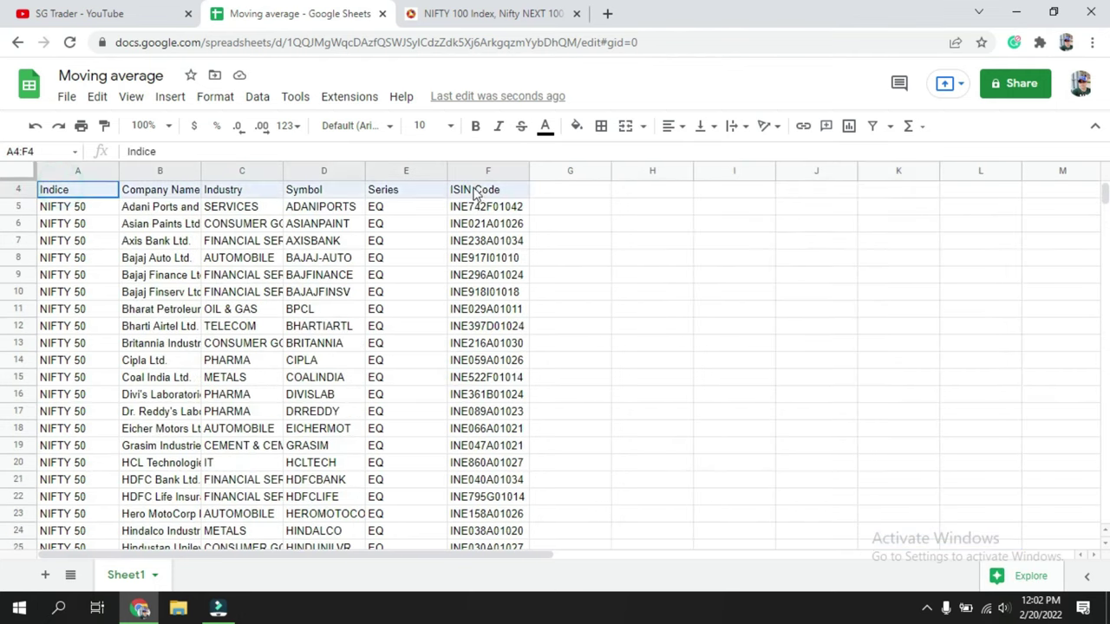
left_click(576, 126)
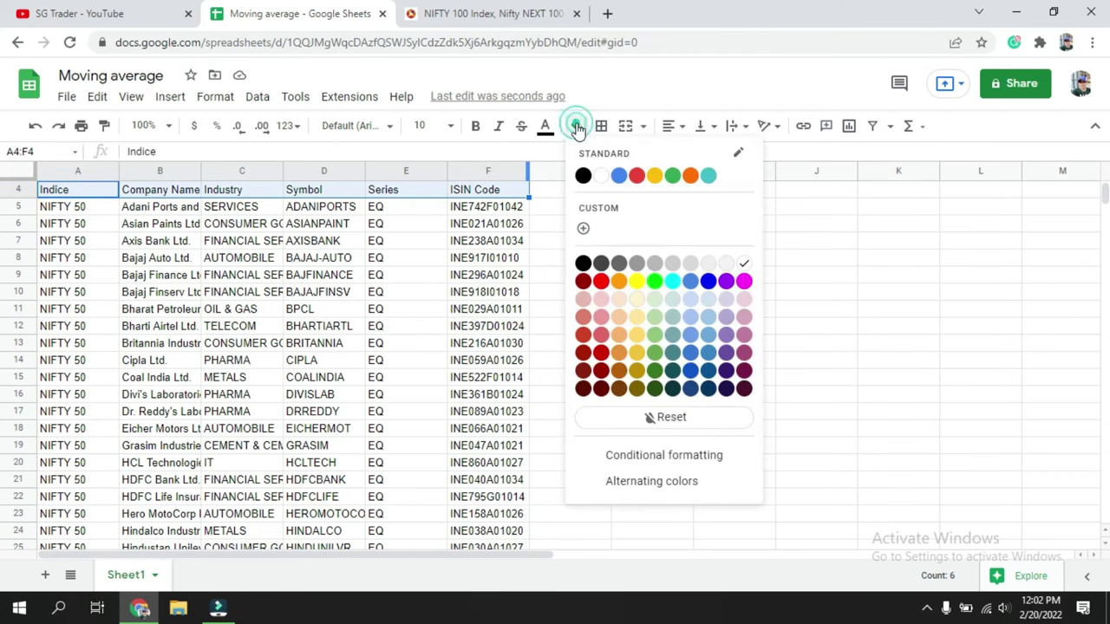
left_click(677, 173)
left_click(704, 277)
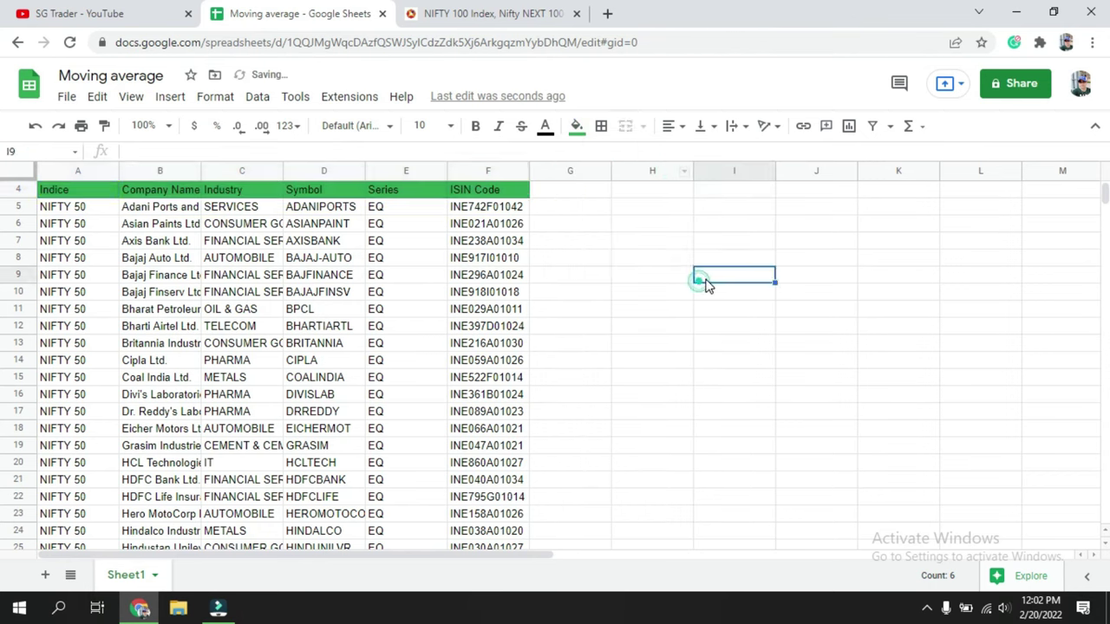
Enter NIFTY 50 in H5 and NIFTY 100 in H6 on Sheet1
left_click(628, 206)
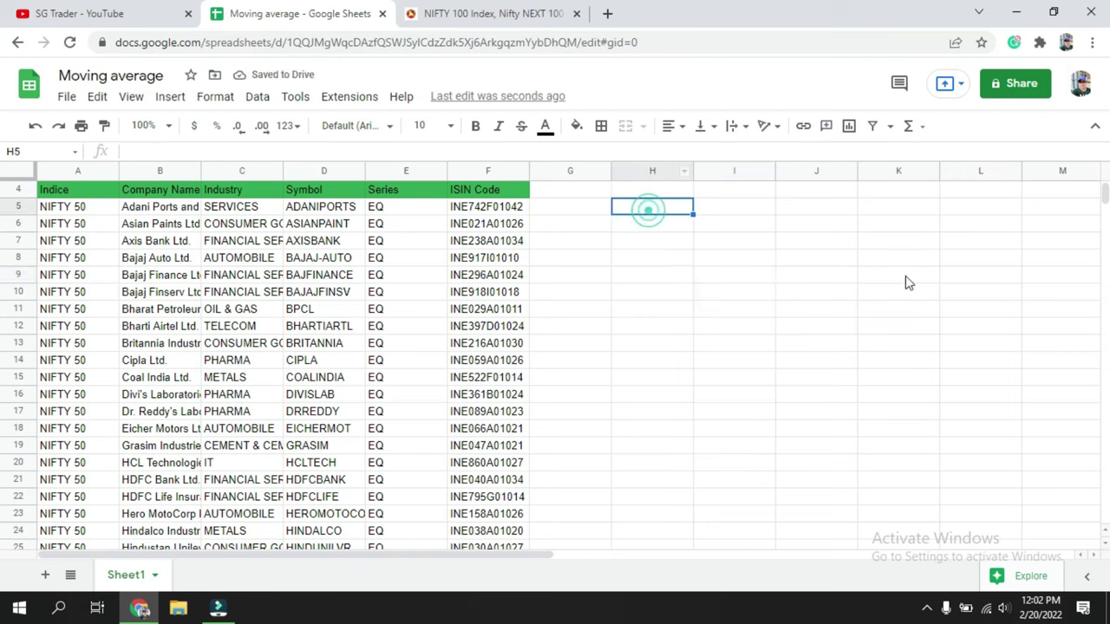
type("nIF")
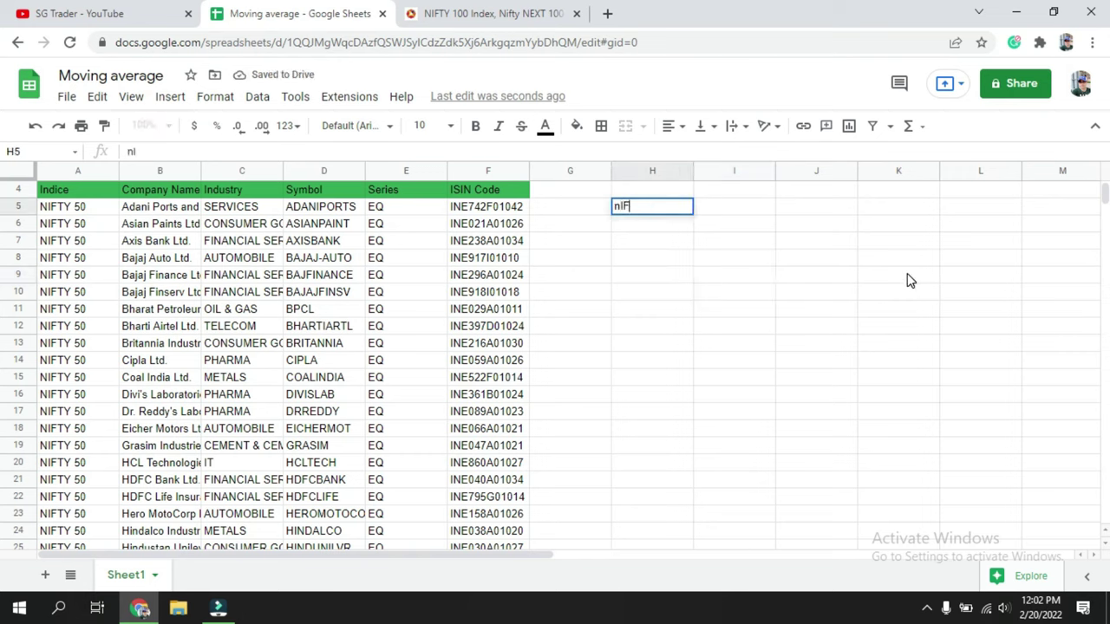
type("TY")
key("BackSpace")
key("BackSpace")
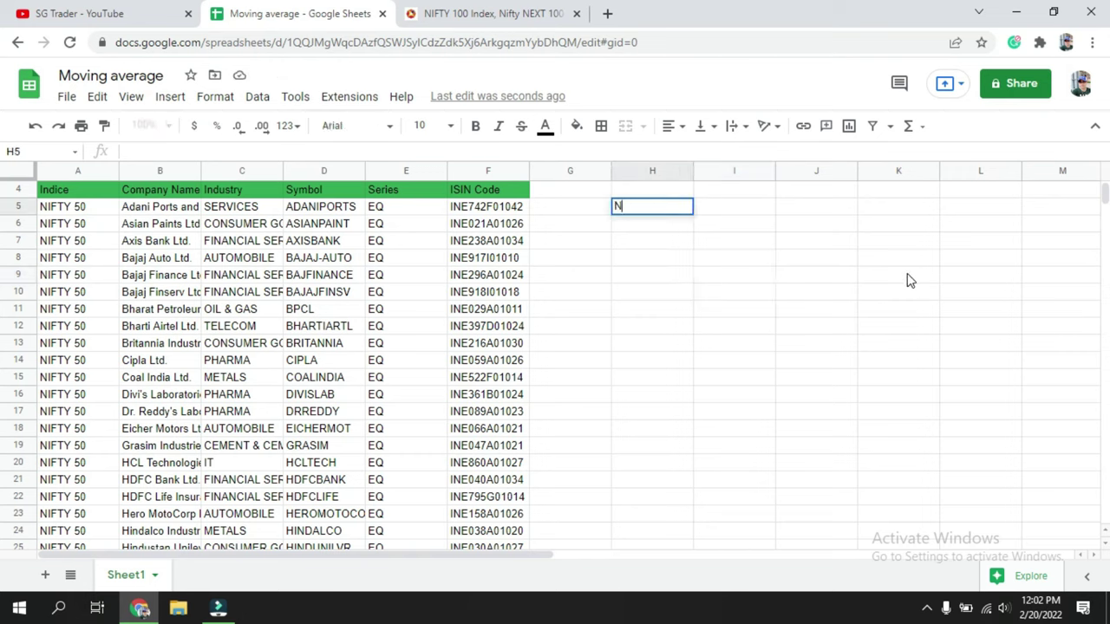
type("IFTY 50")
key("Return")
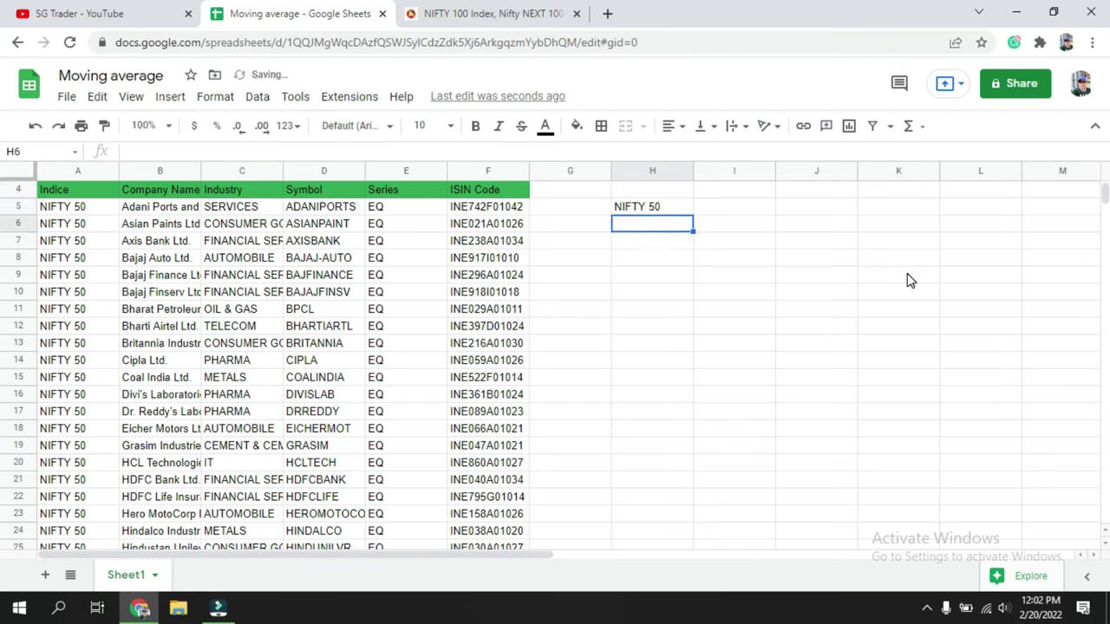
type("NIFTY 10")
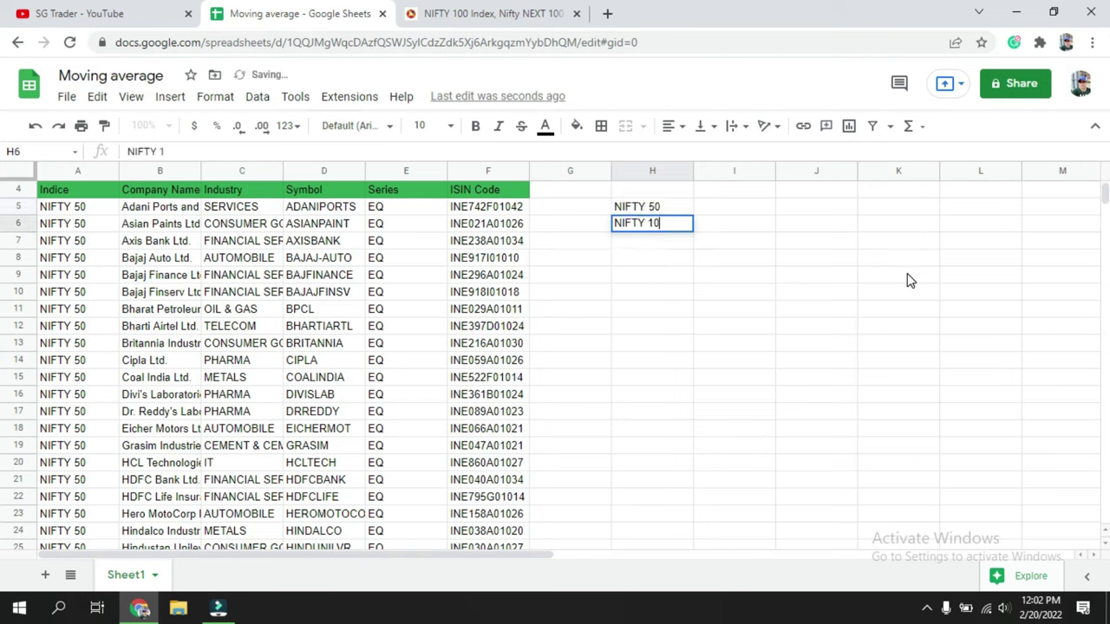
type("0")
key("Return")
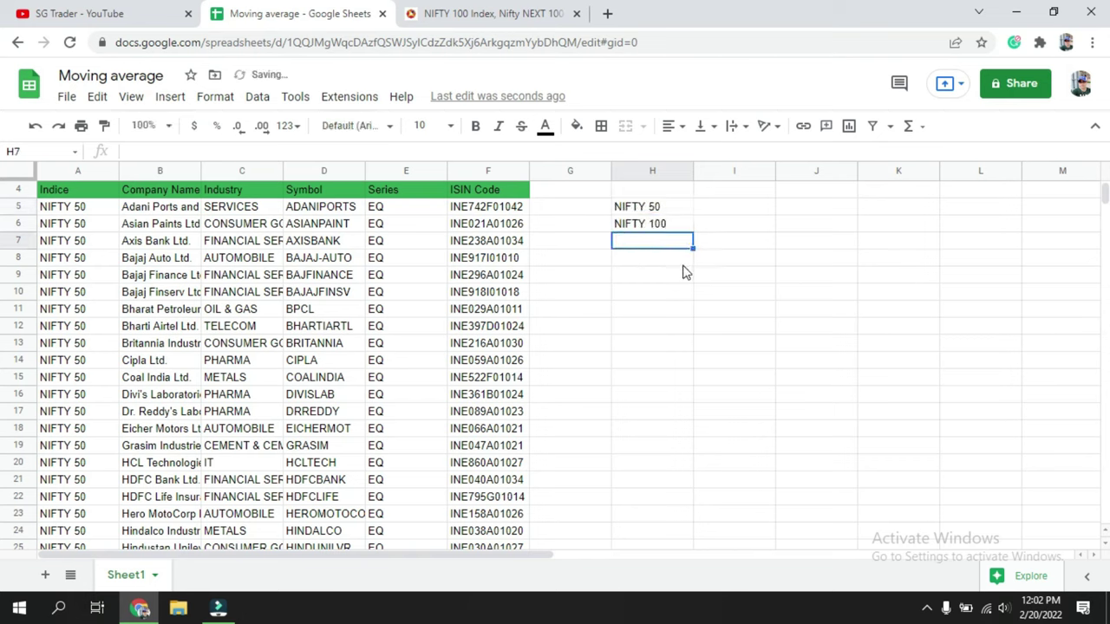
Add a new sheet and merge C1:H2 into a single title cell
left_click(46, 575)
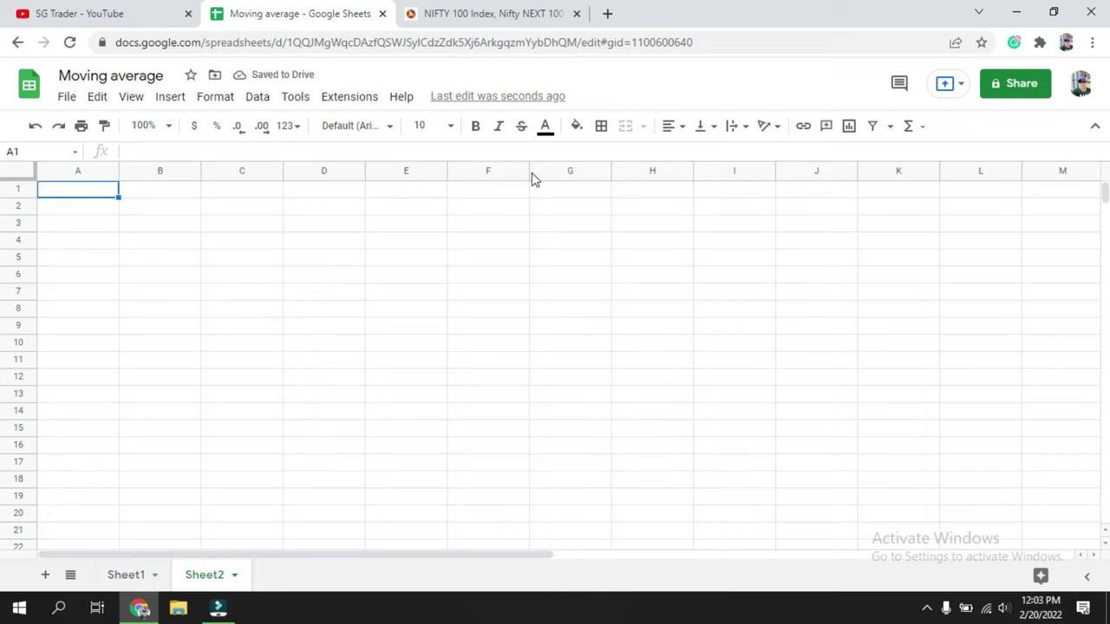
left_click(165, 189)
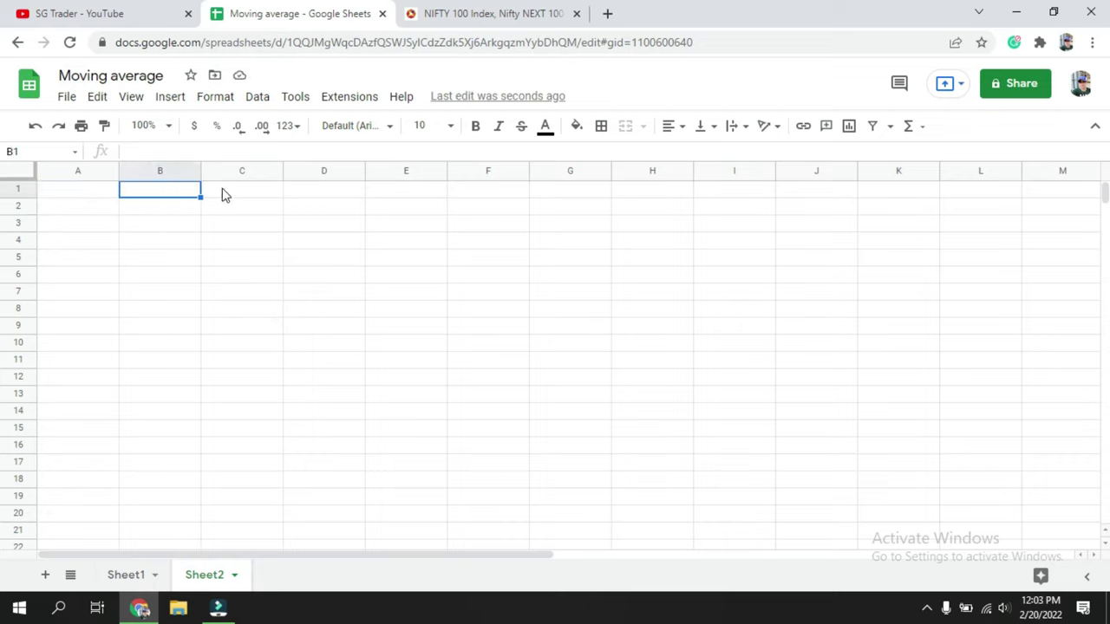
mouse_move(221, 191)
left_mouse_down()
mouse_move(703, 198)
mouse_move(656, 215)
left_mouse_up()
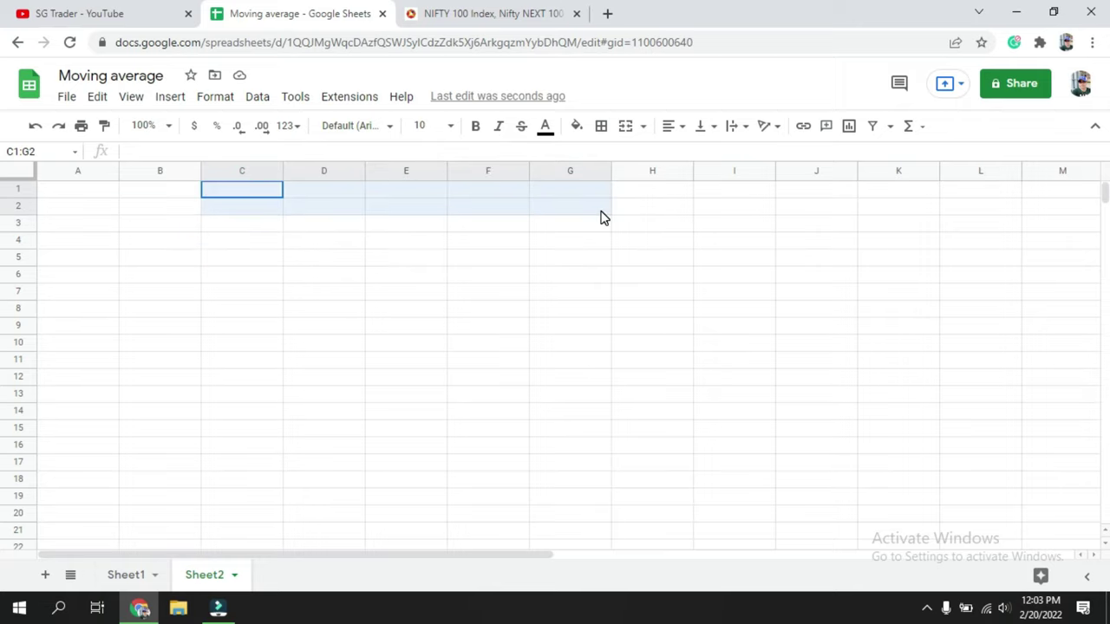
left_click(625, 126)
left_click(689, 276)
left_click(337, 189)
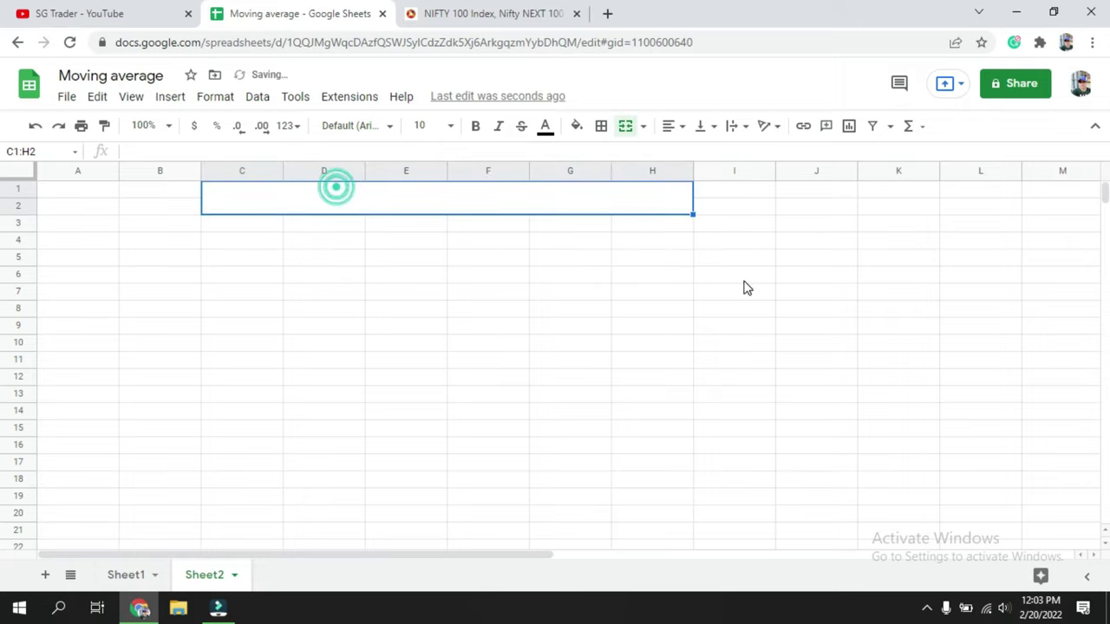
Type the title 'Auto Excel with moving average' into the merged cell
type("aUTO")
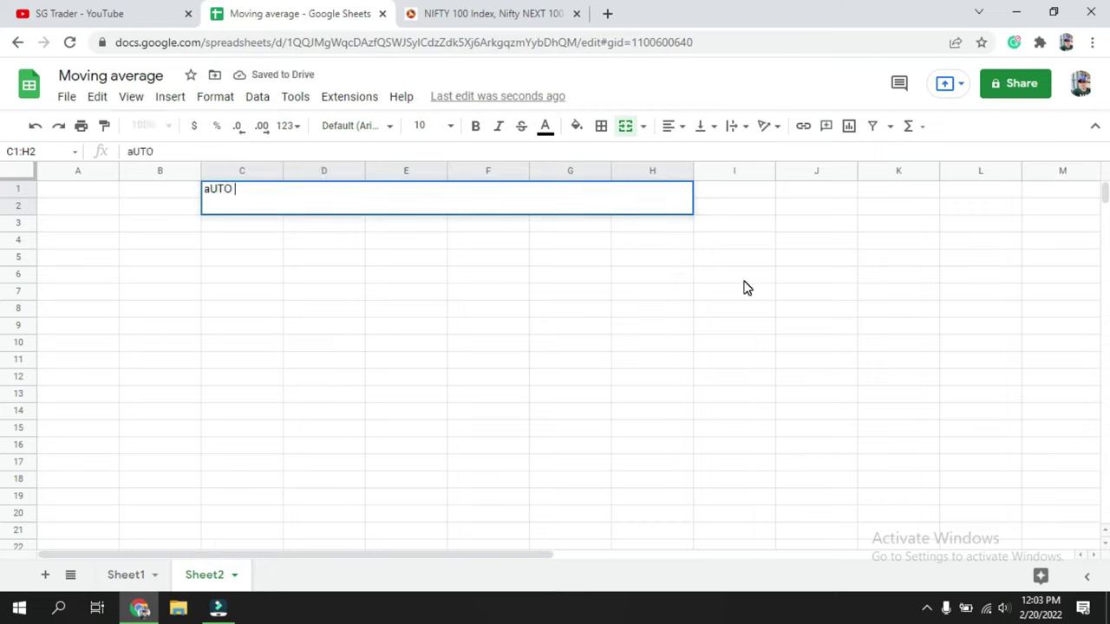
key("BackSpace")
type("A")
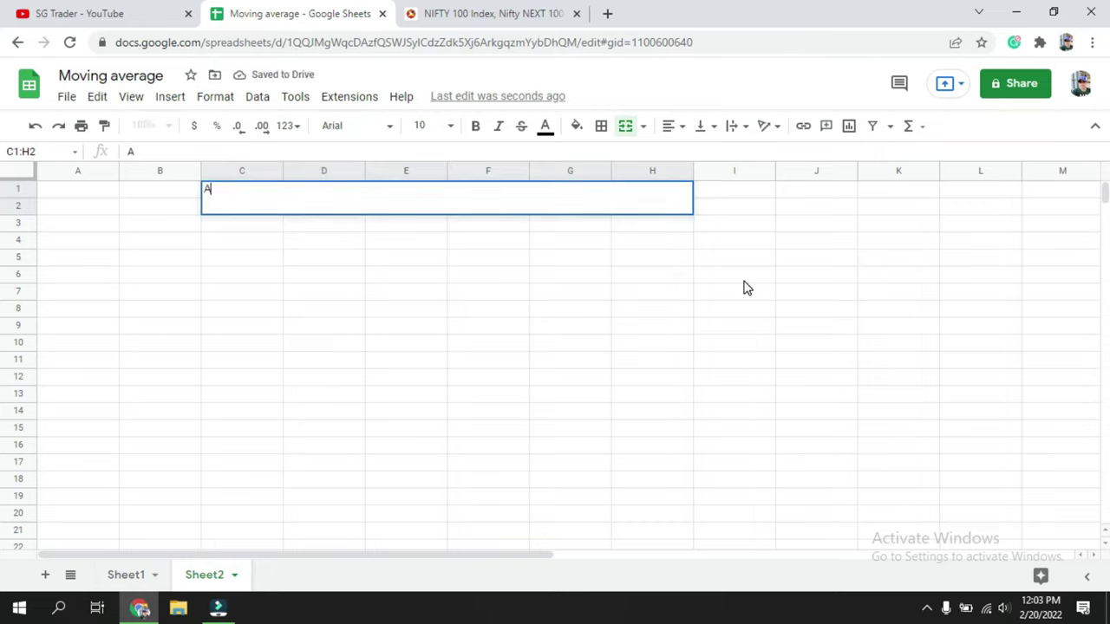
type("uto Excel")
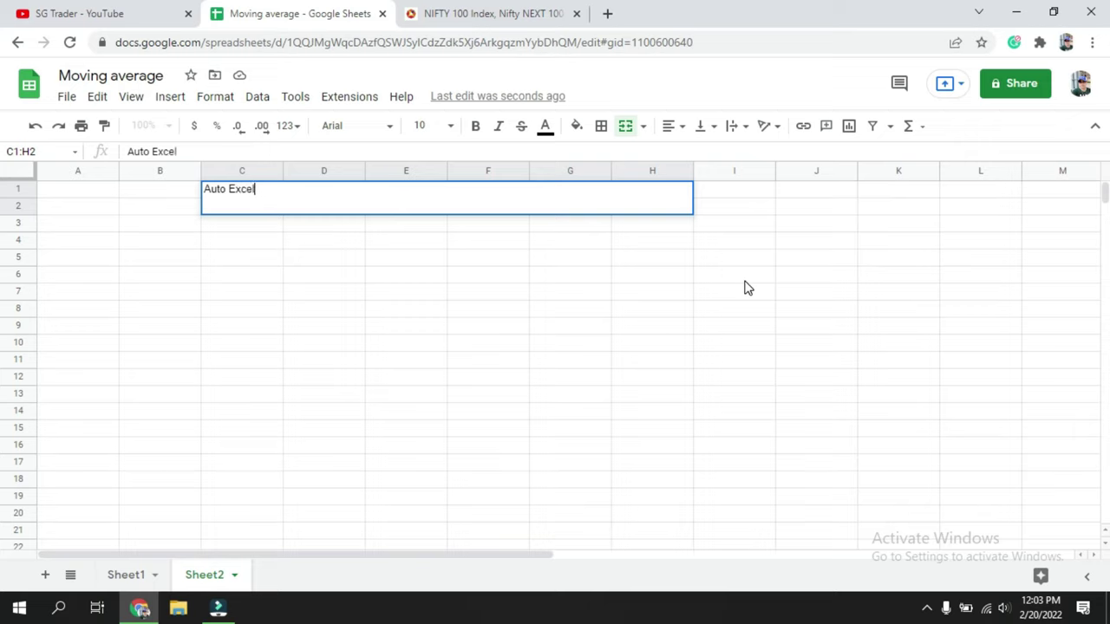
type(" with moving")
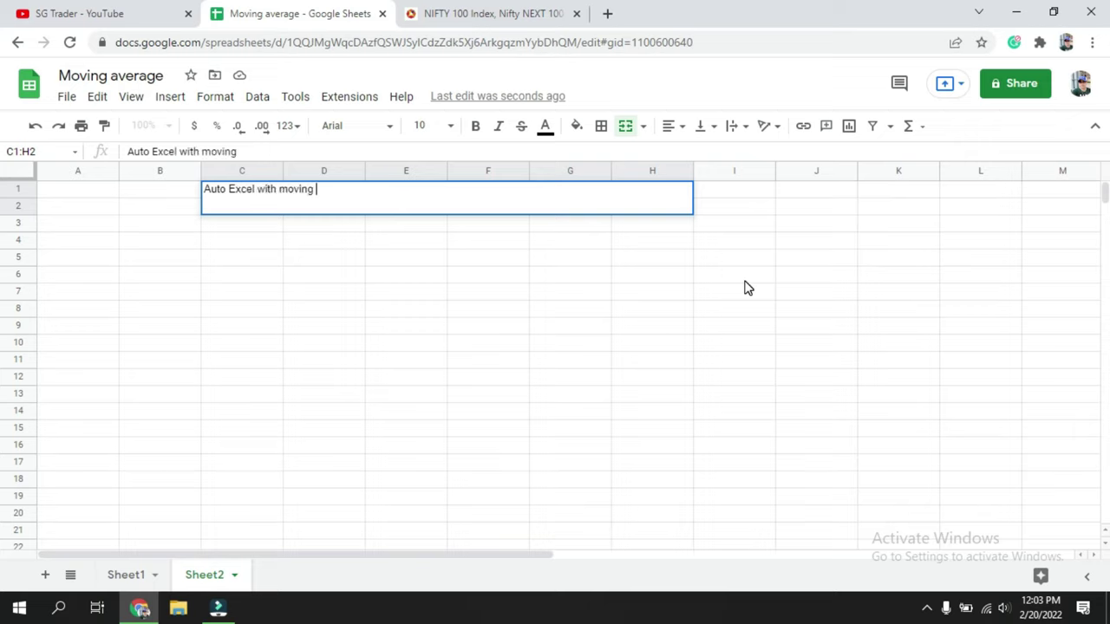
type(" average")
key("Return")
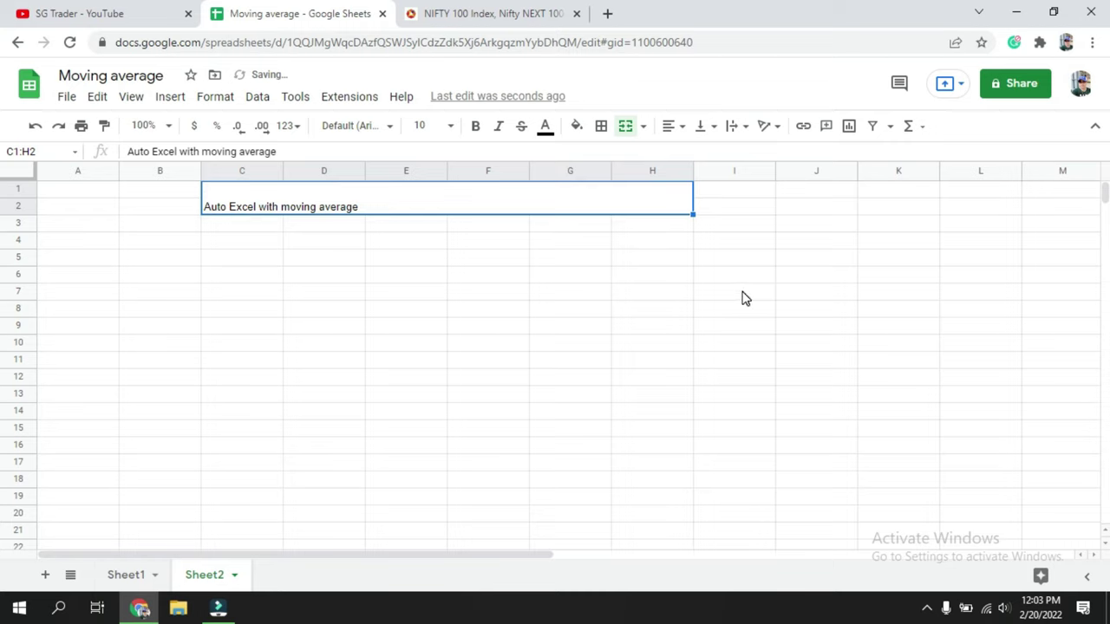
left_click(404, 240)
Centre the title, make it 24-point bold, and fill the banner green
left_click(385, 198)
left_click(671, 127)
left_click(692, 154)
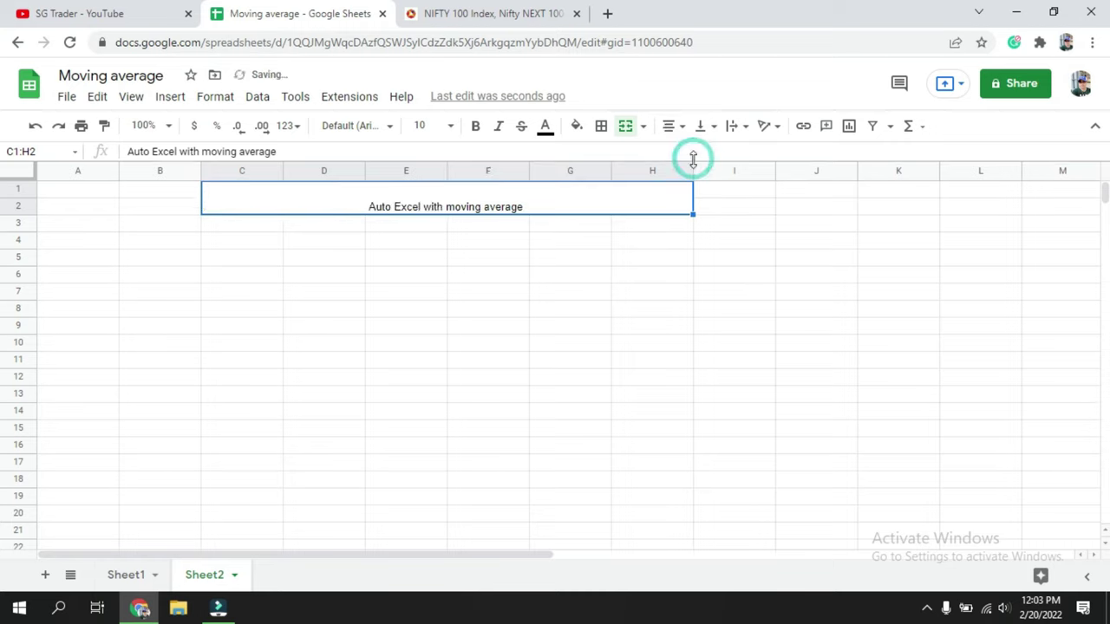
left_click(455, 125)
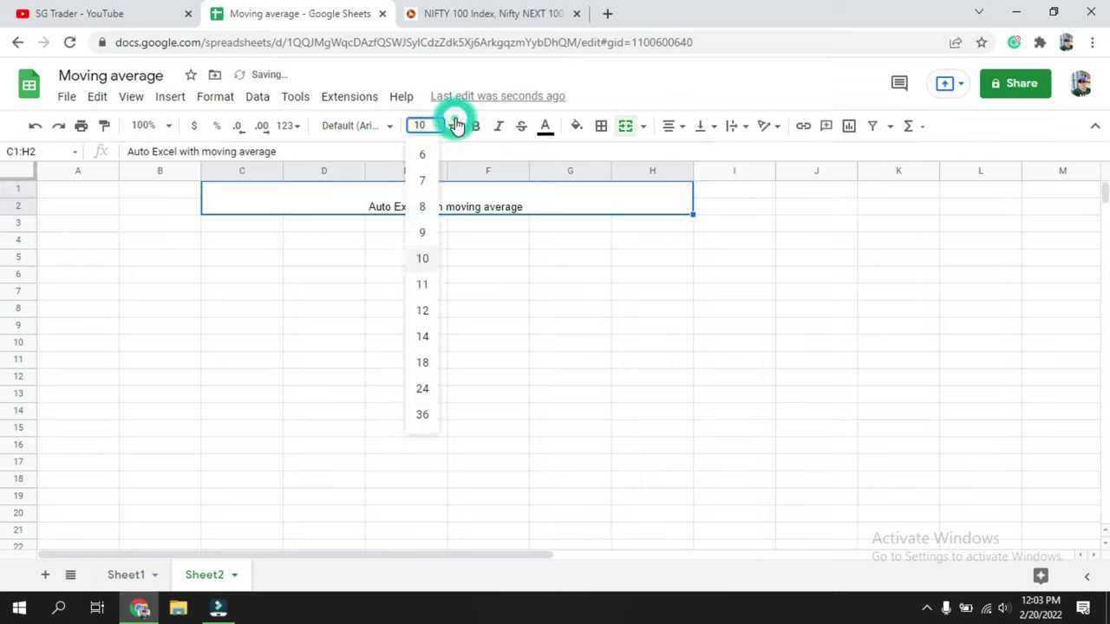
left_click(422, 389)
left_click(477, 127)
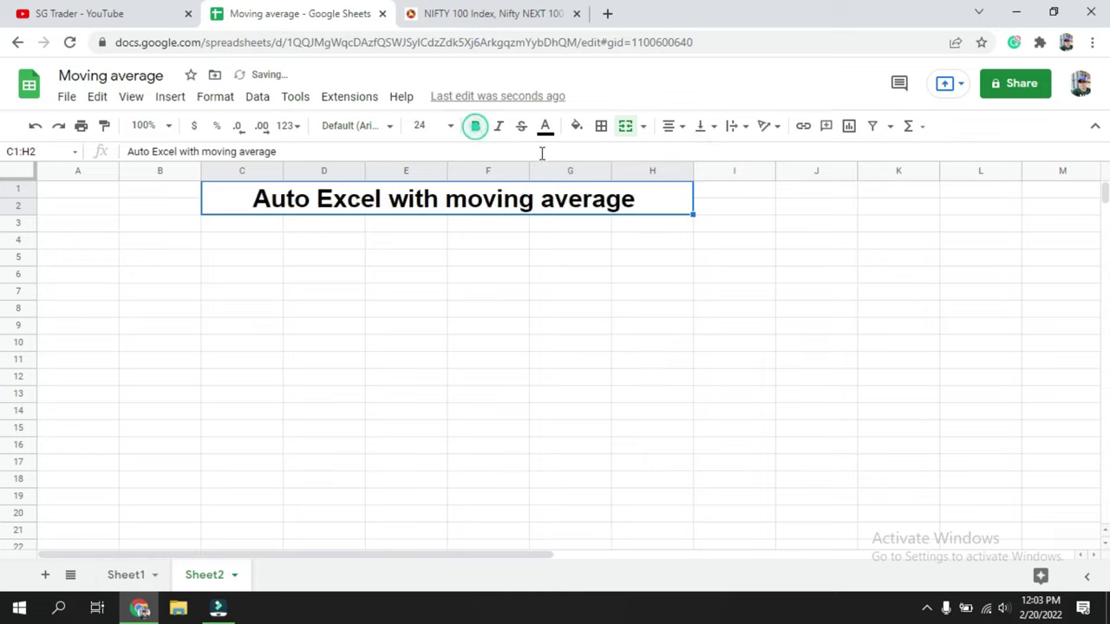
left_click(577, 127)
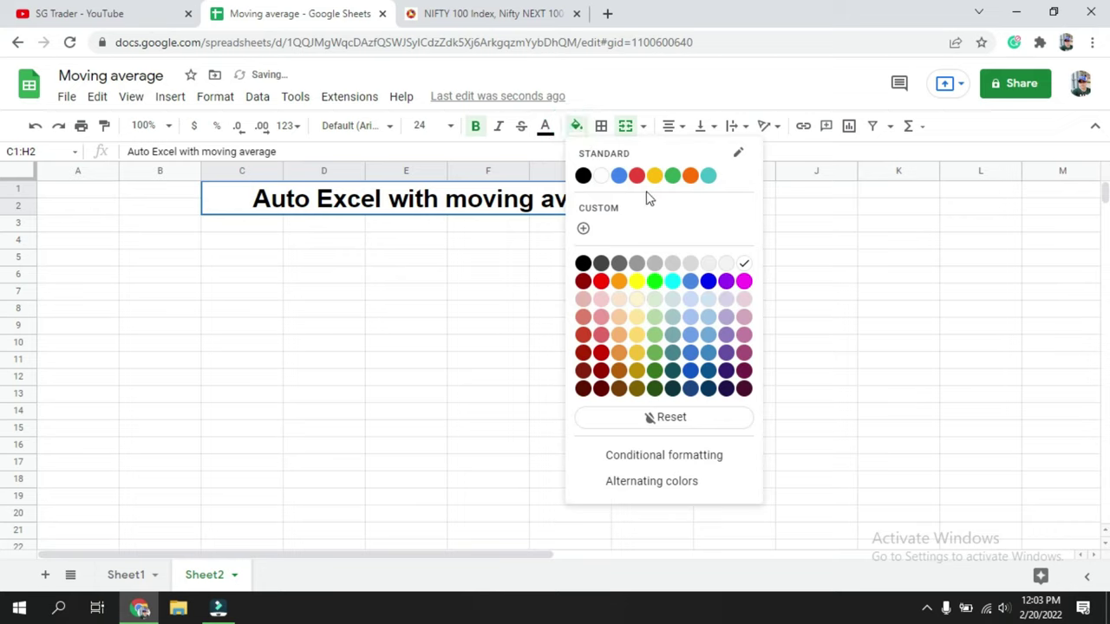
left_click(672, 176)
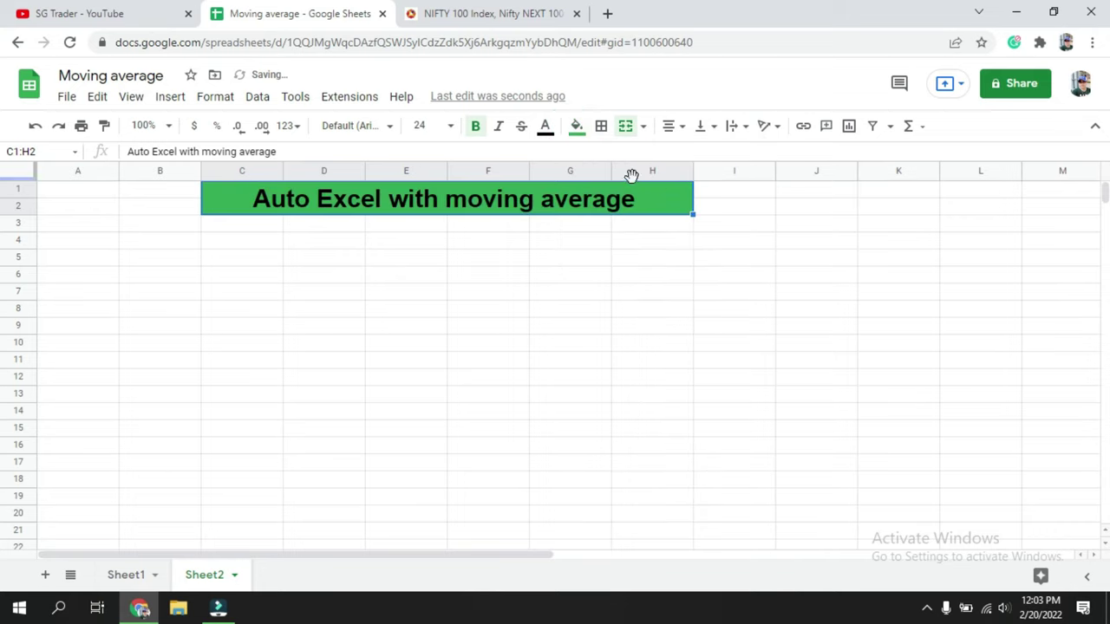
left_click(546, 280)
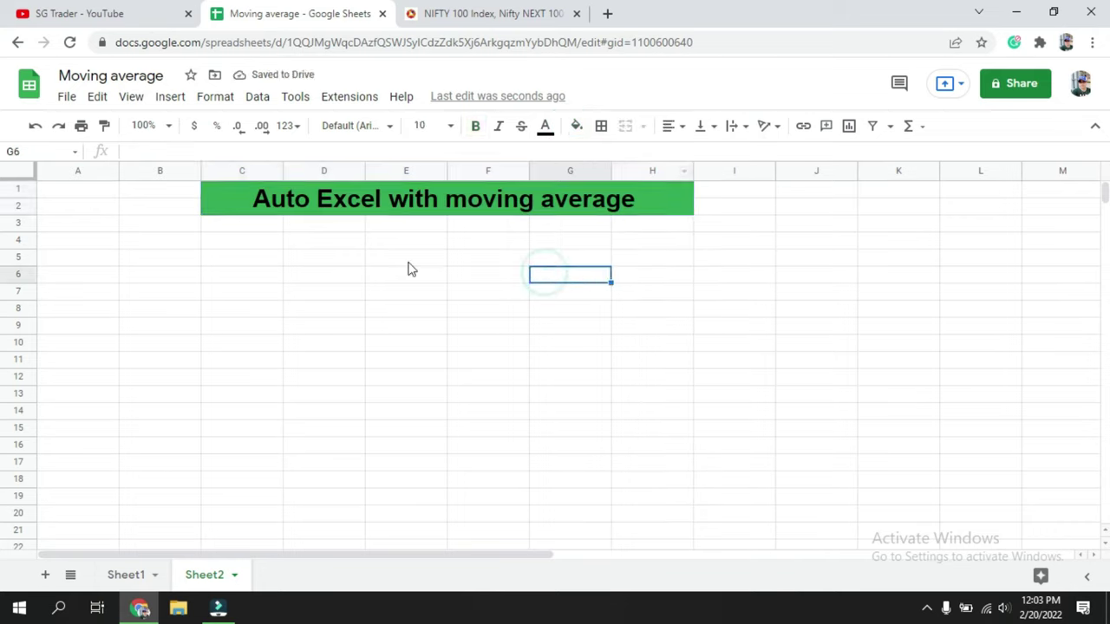
Merge B4:B5 and C4:D5 into single cells
left_click(149, 241)
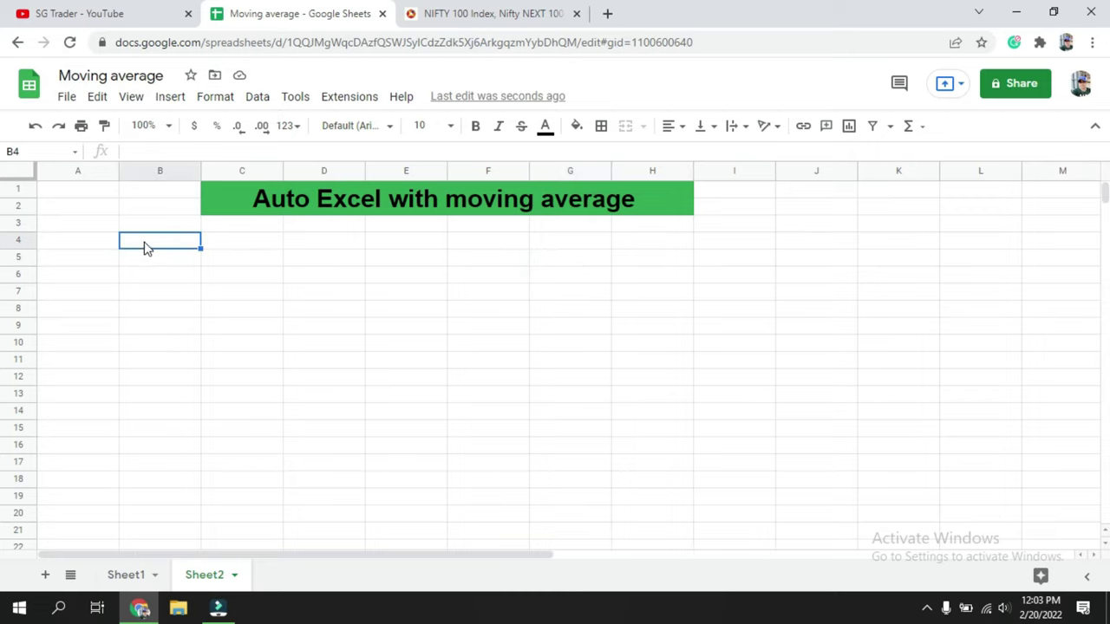
left_click_drag(145, 248, 148, 261)
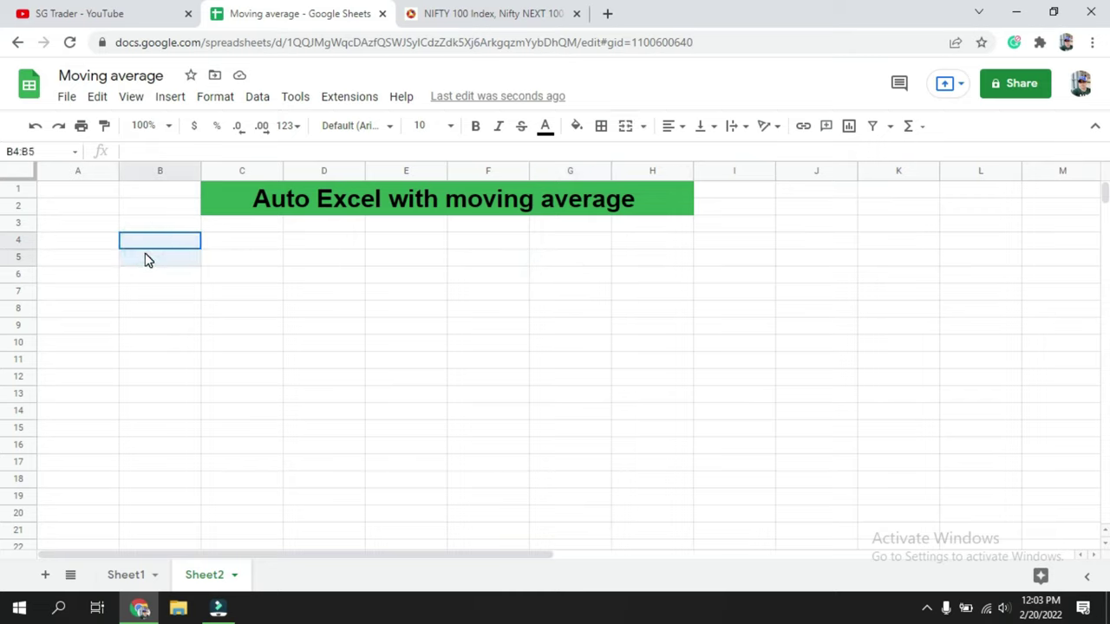
left_click(625, 125)
left_click(370, 329)
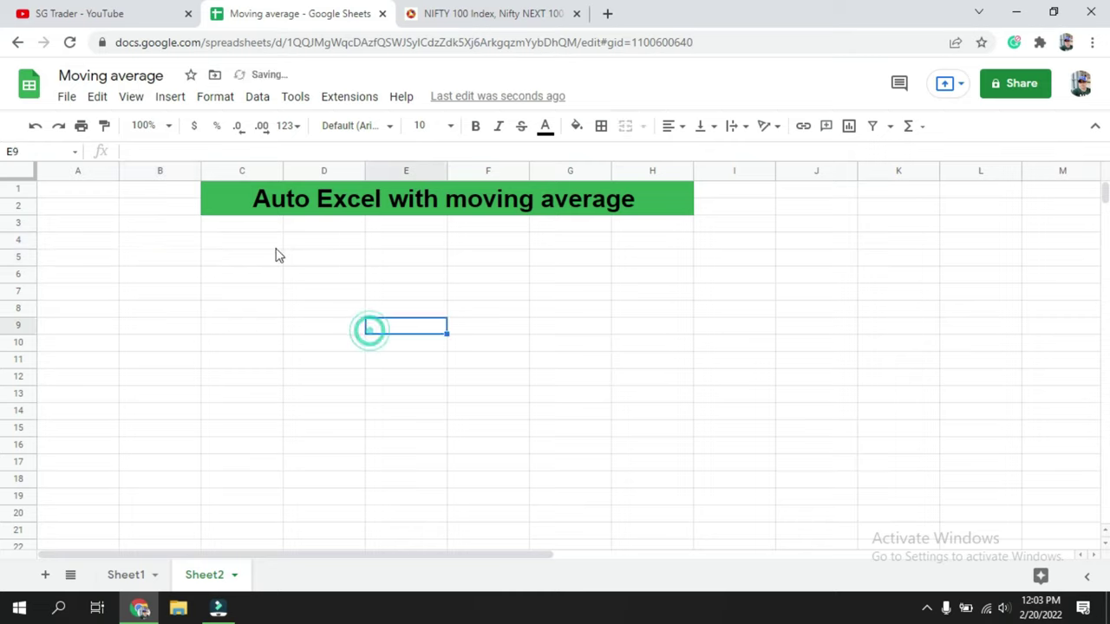
left_click_drag(240, 240, 312, 261)
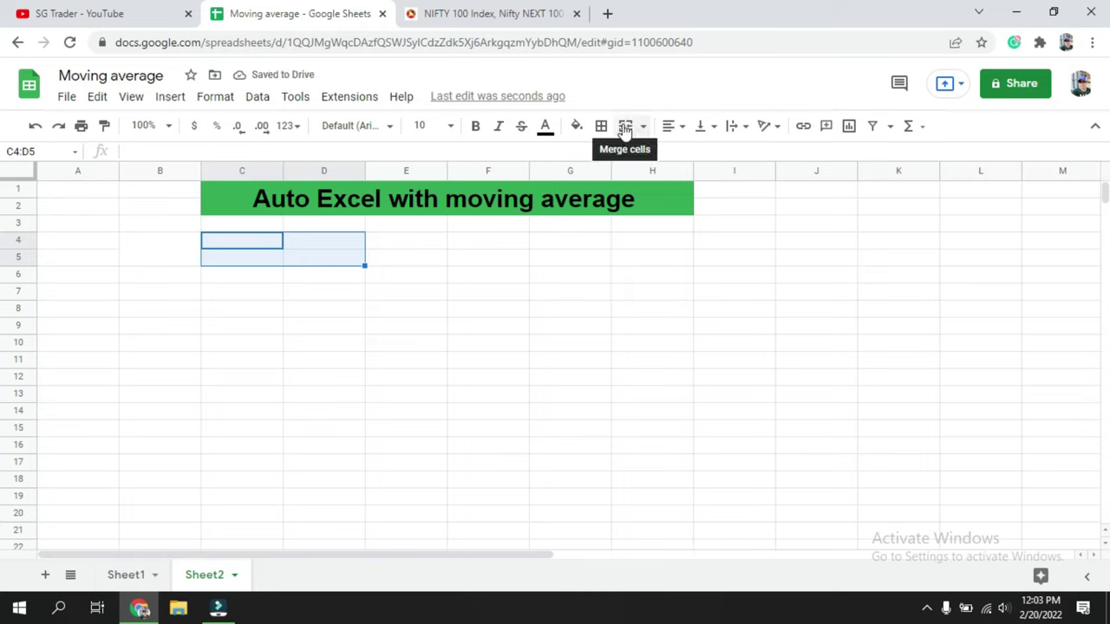
left_click(625, 126)
left_click(673, 326)
Type 'Indice' in merged B4:B5 and set its font size to 24
left_click(146, 251)
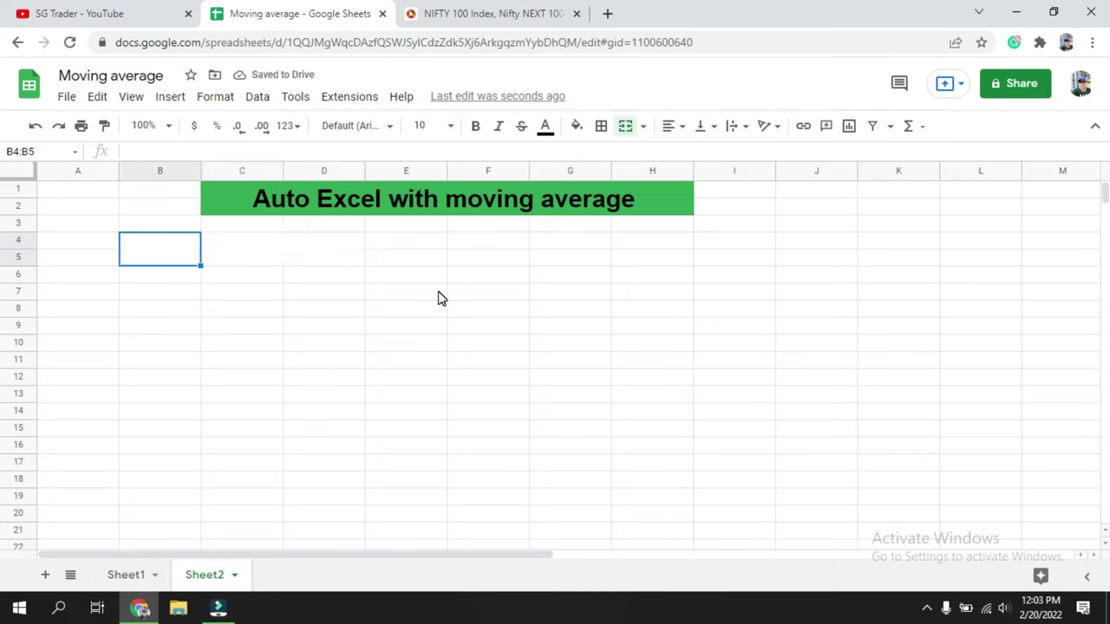
type("Indice")
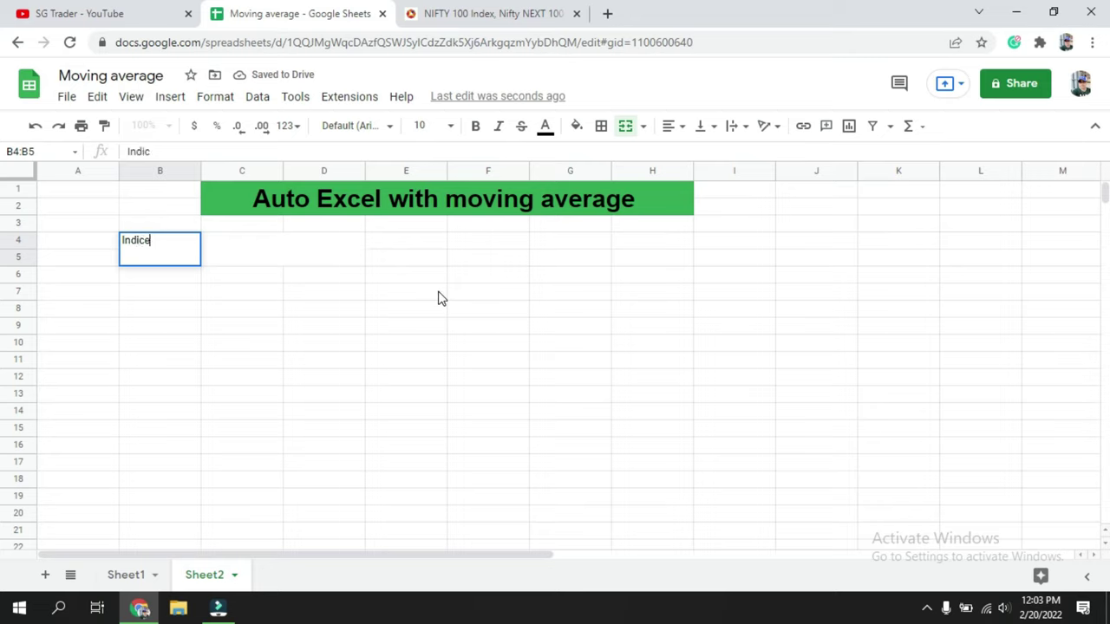
key("Tab")
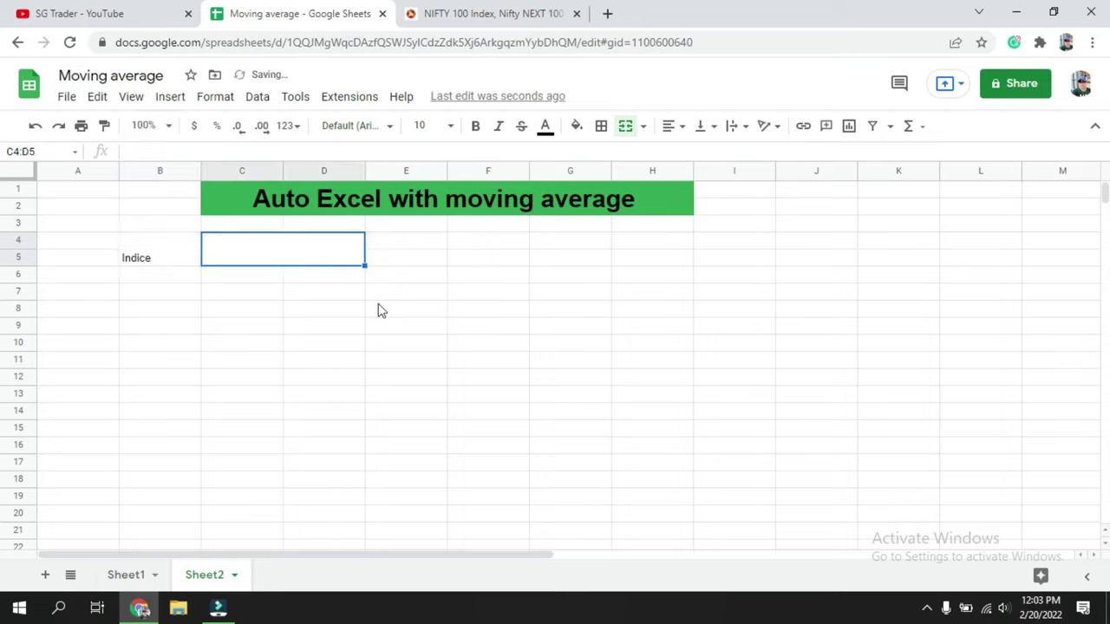
left_click(156, 255)
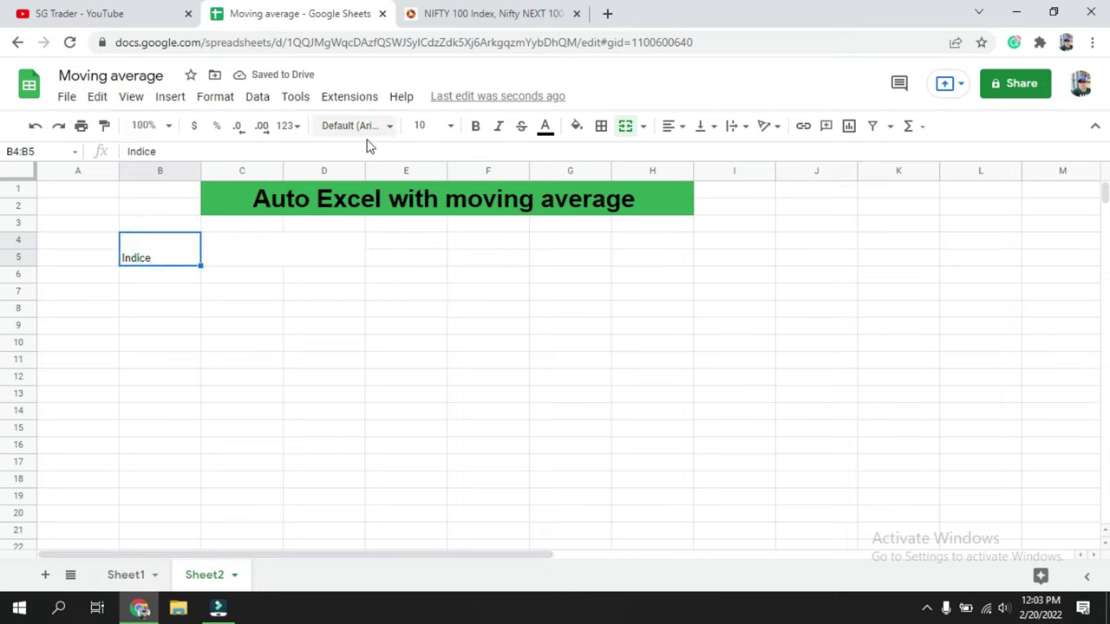
left_click(451, 129)
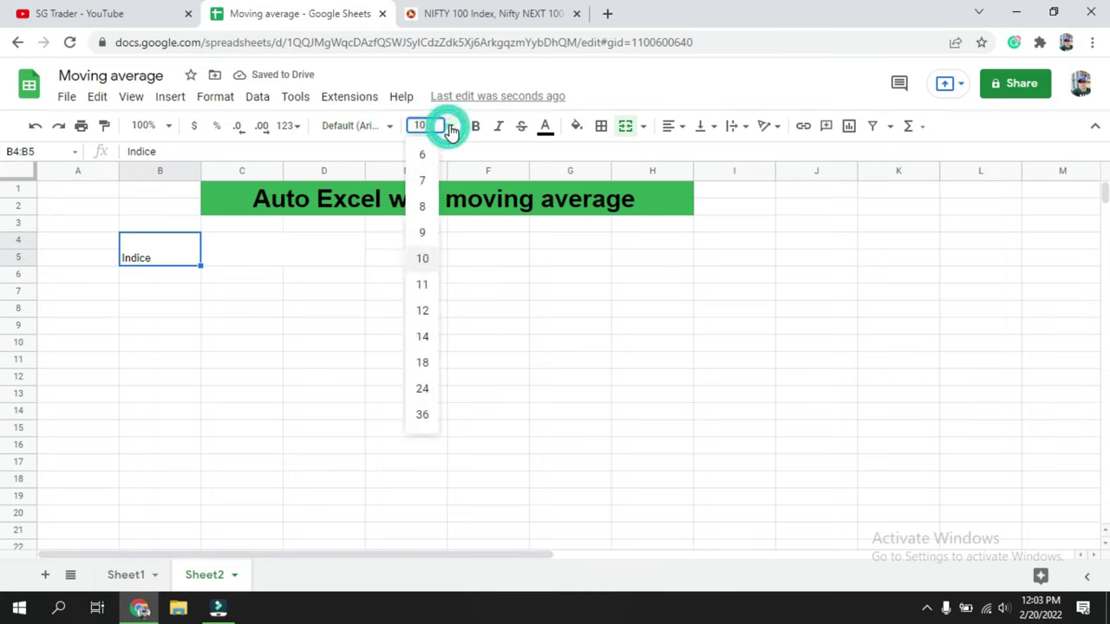
left_click(423, 336)
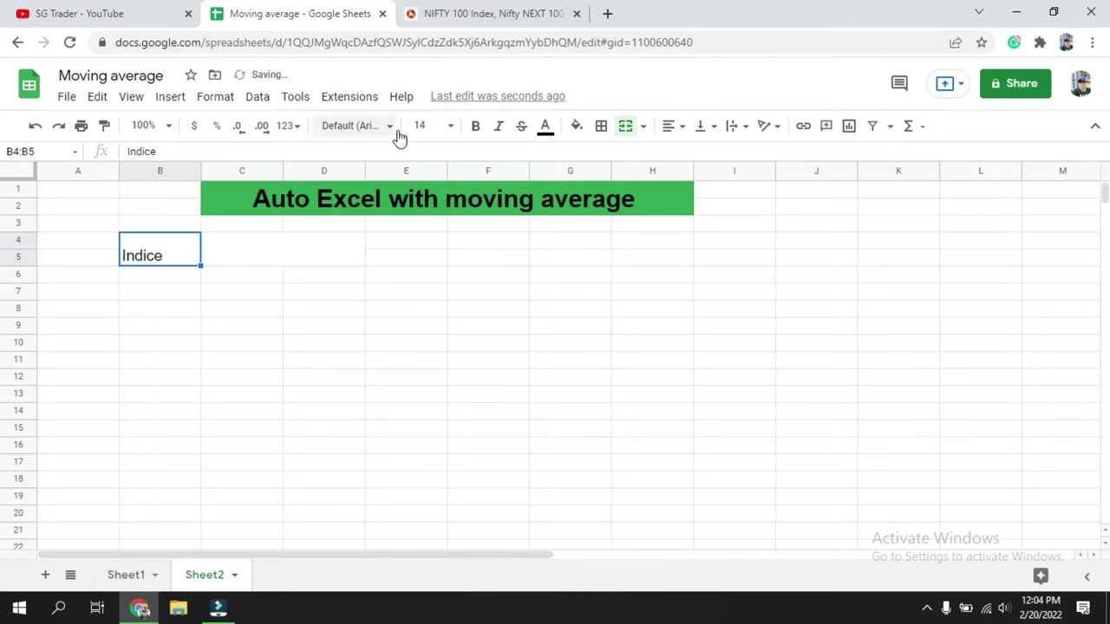
left_click(450, 127)
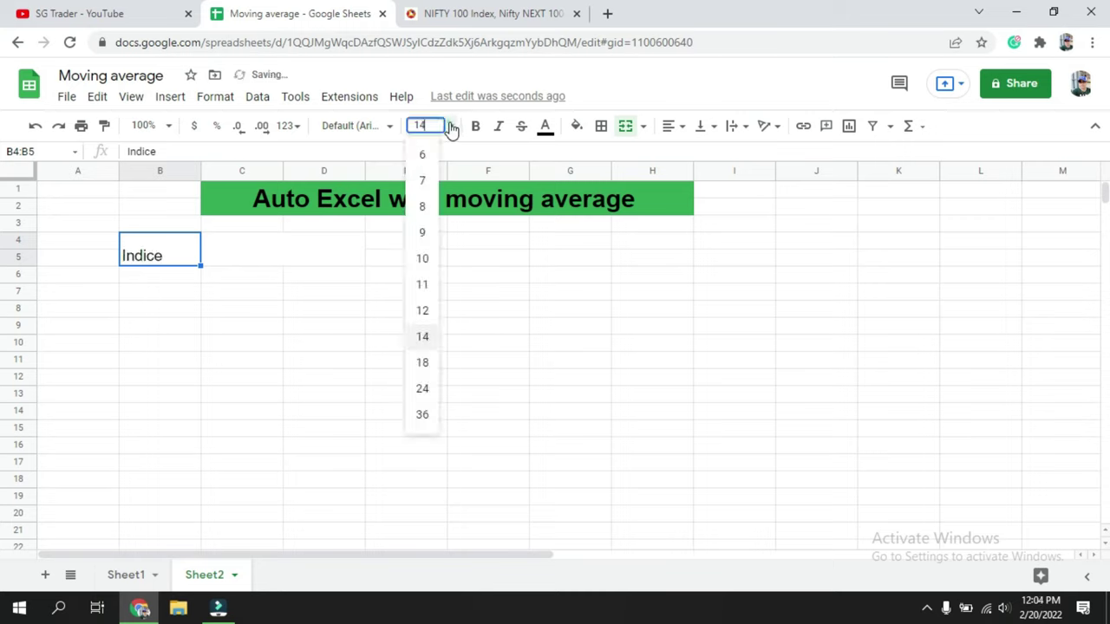
left_click(423, 389)
left_click(421, 337)
left_click(298, 248)
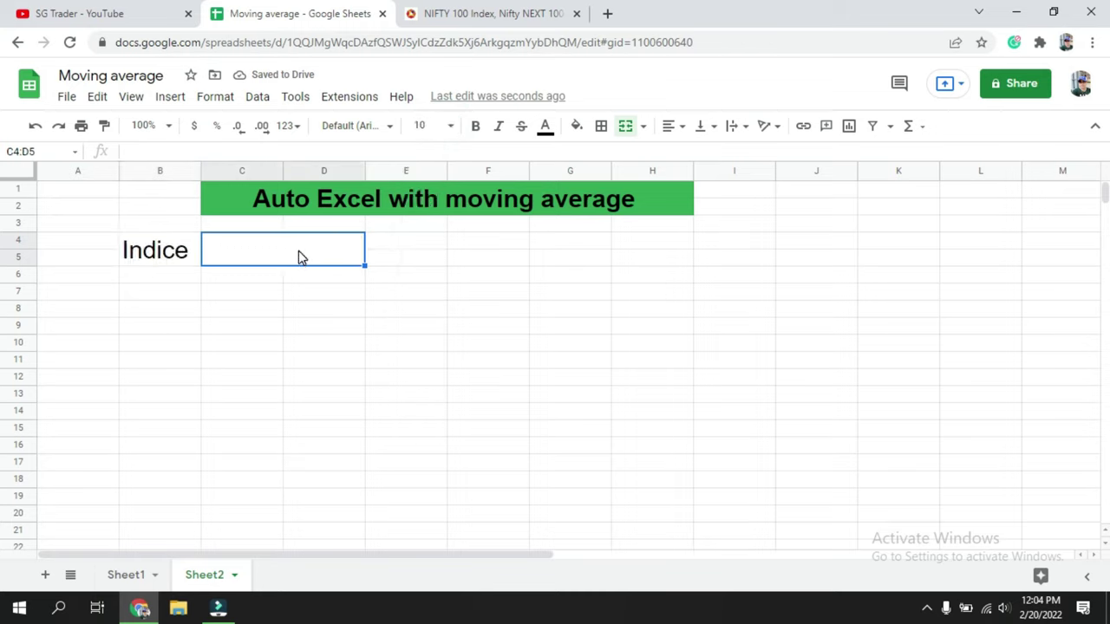
Add a data validation dropdown to C4:D5 using Sheet1!H5:H6 as the list range
left_click(256, 98)
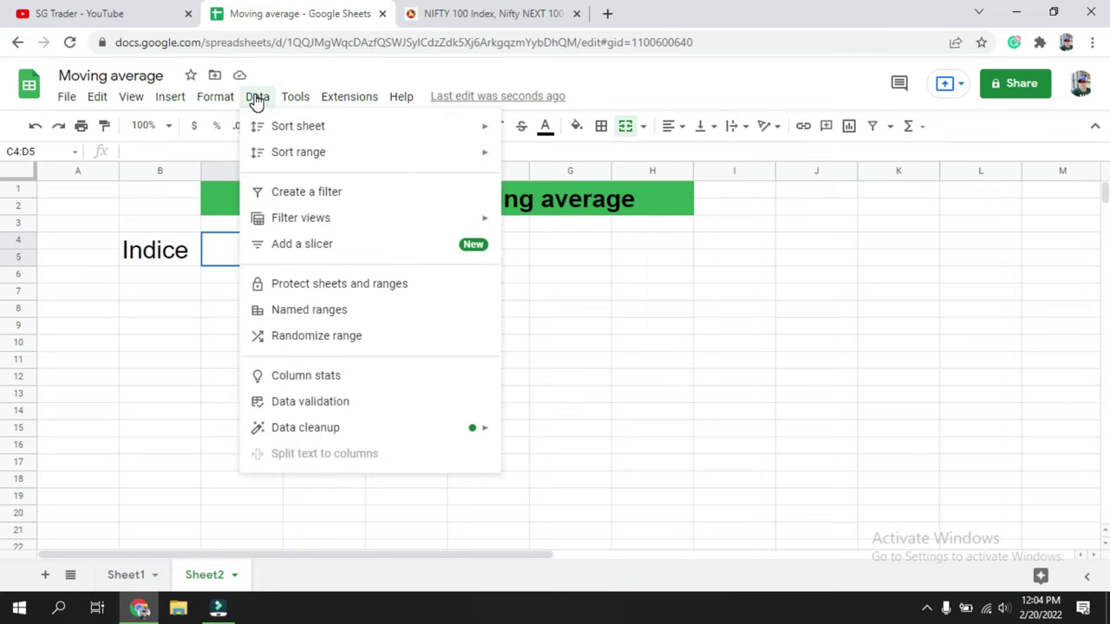
left_click(345, 406)
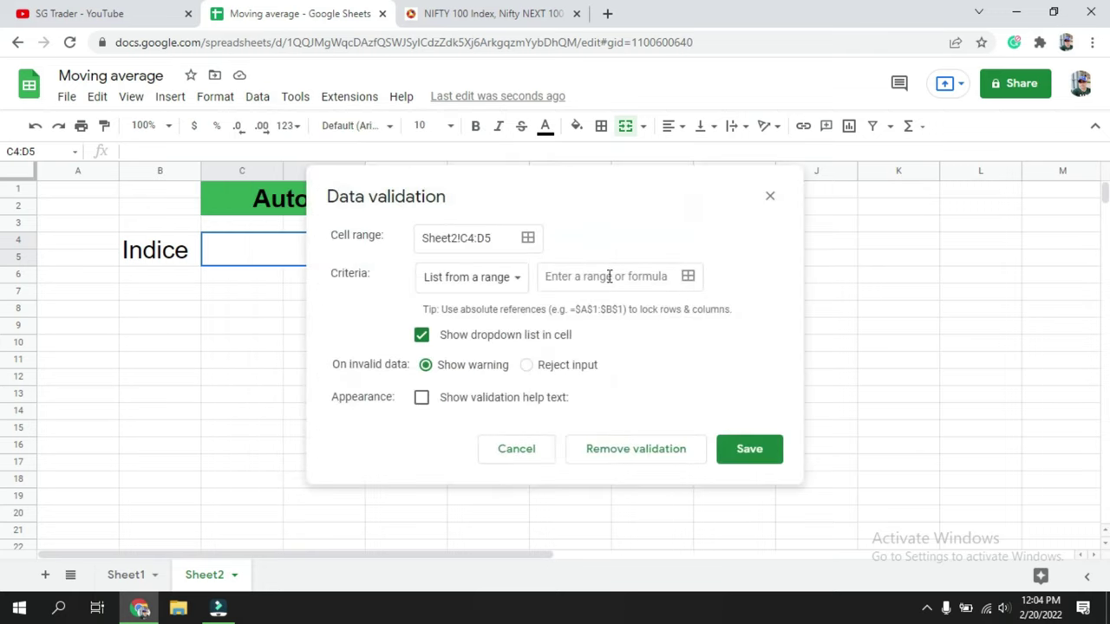
left_click(636, 276)
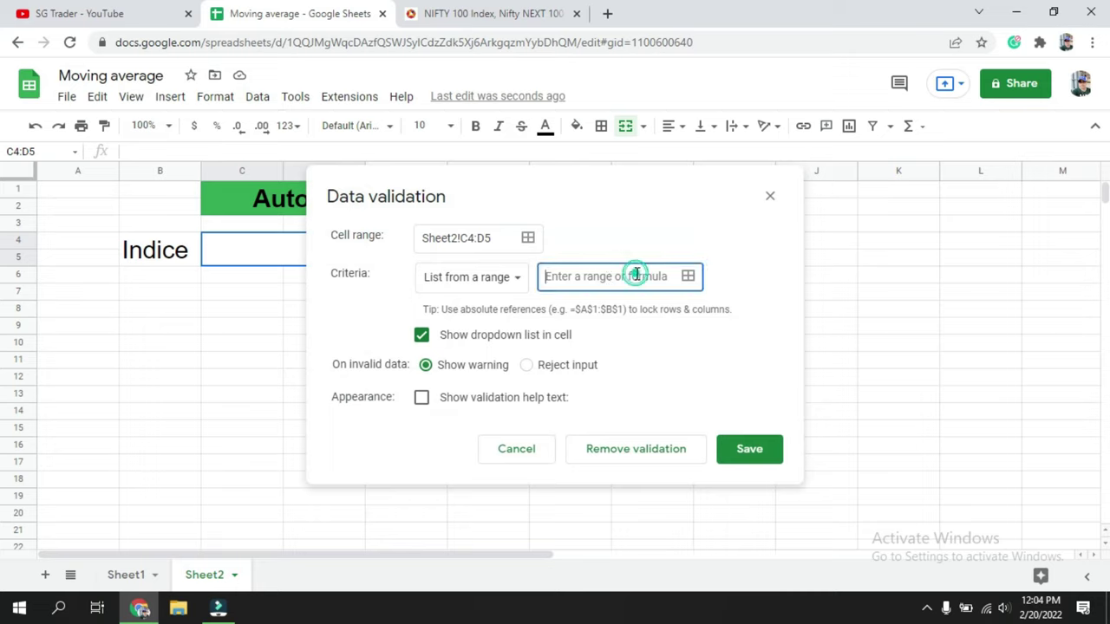
left_click(688, 278)
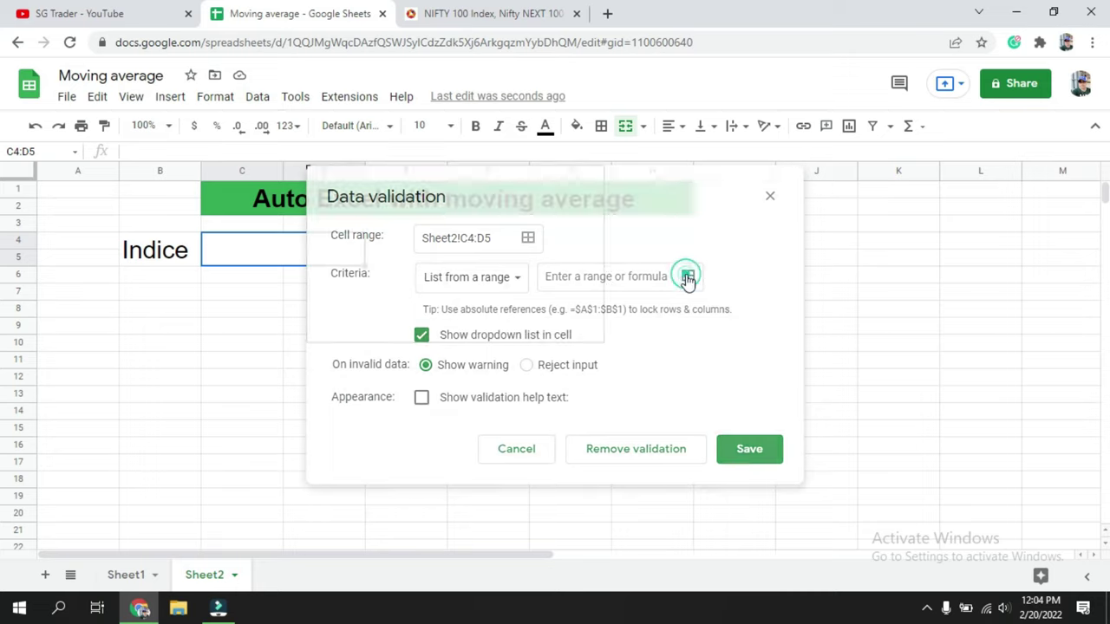
left_click(121, 577)
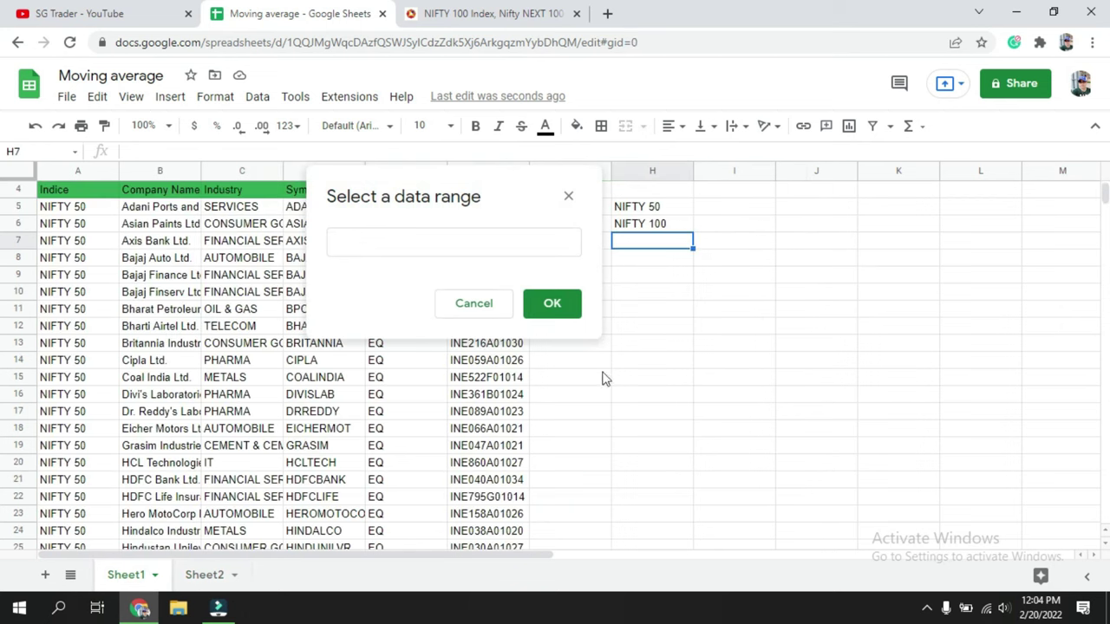
left_click_drag(646, 208, 649, 229)
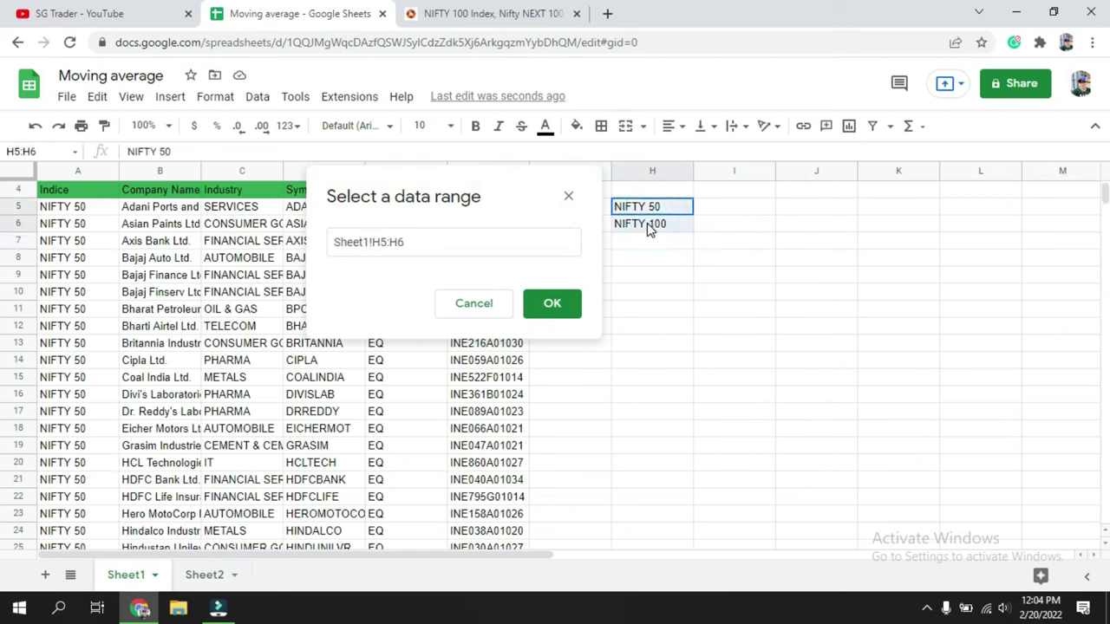
left_click(550, 306)
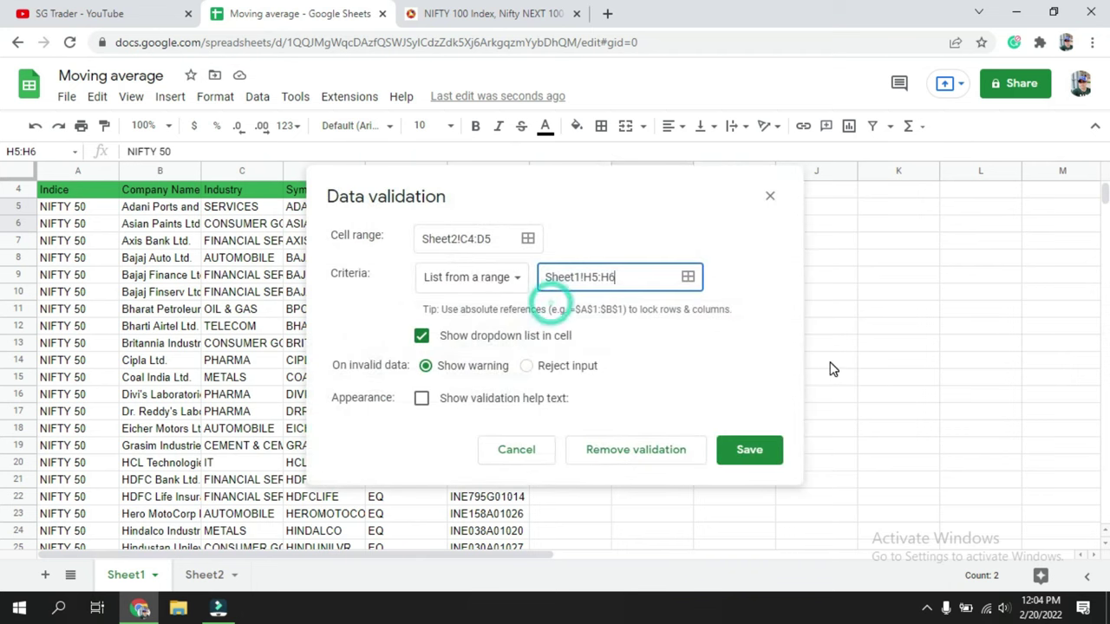
left_click(772, 451)
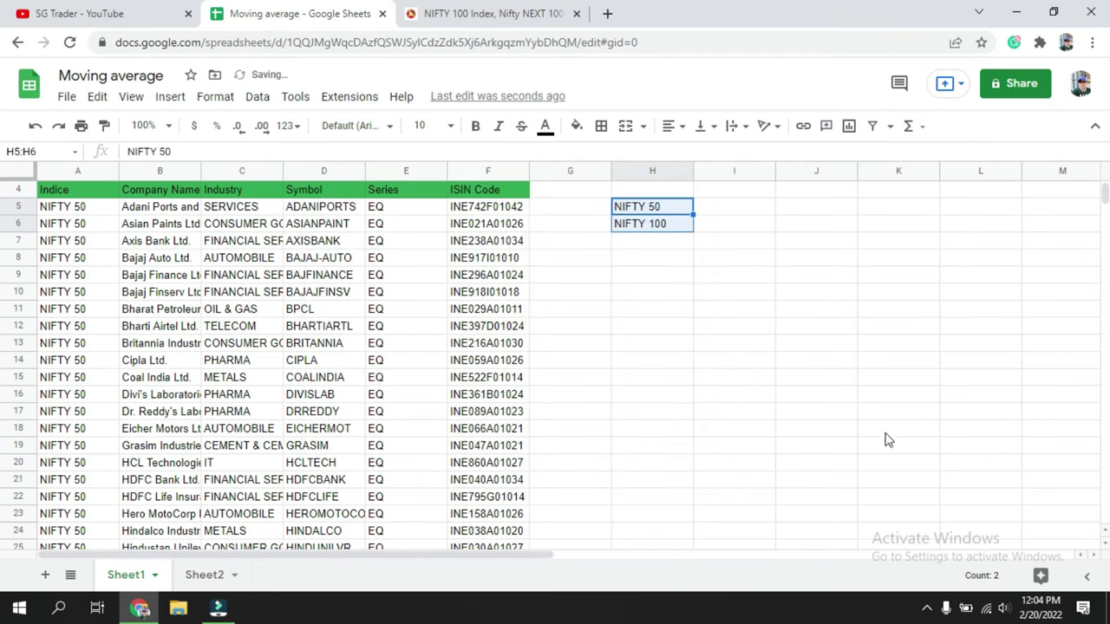
Return to Sheet2 and start renaming its tab to MVg
left_click(783, 413)
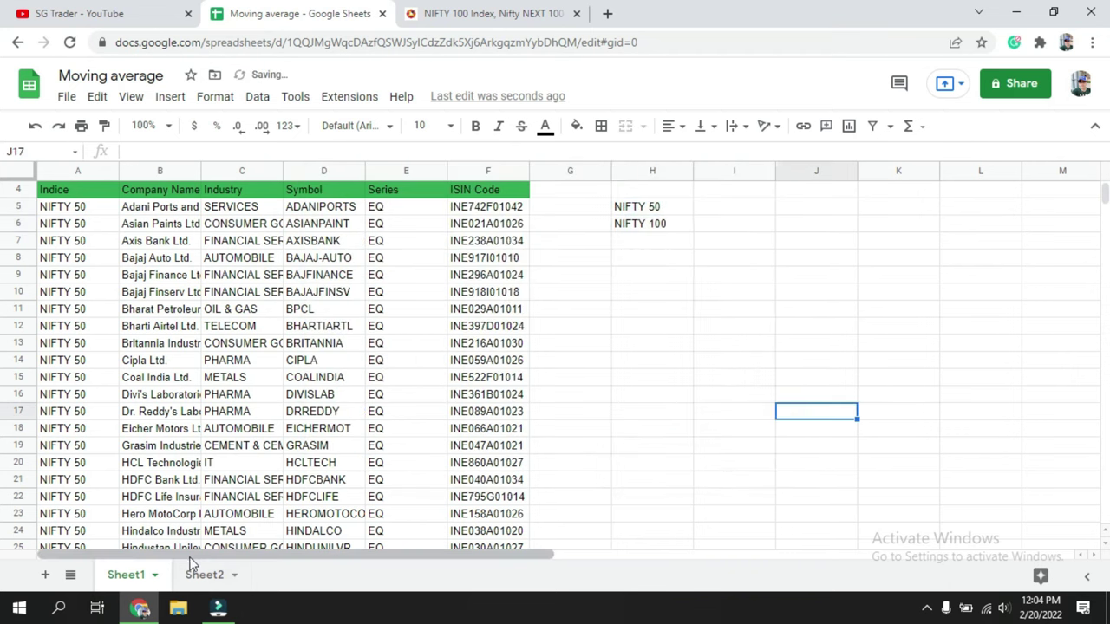
left_click(124, 575)
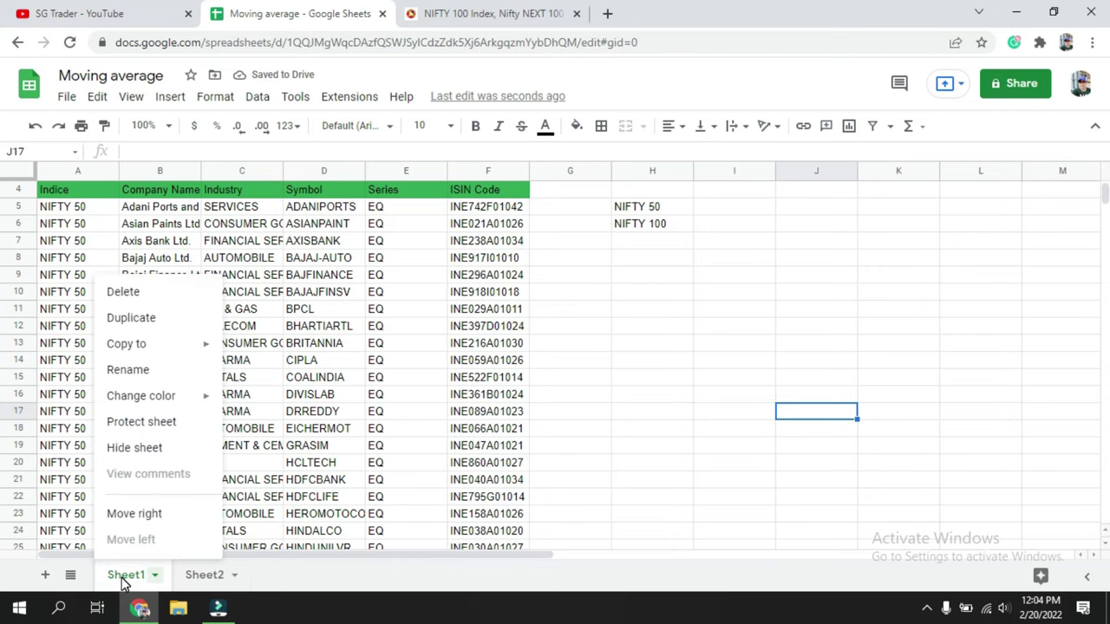
left_click(186, 577)
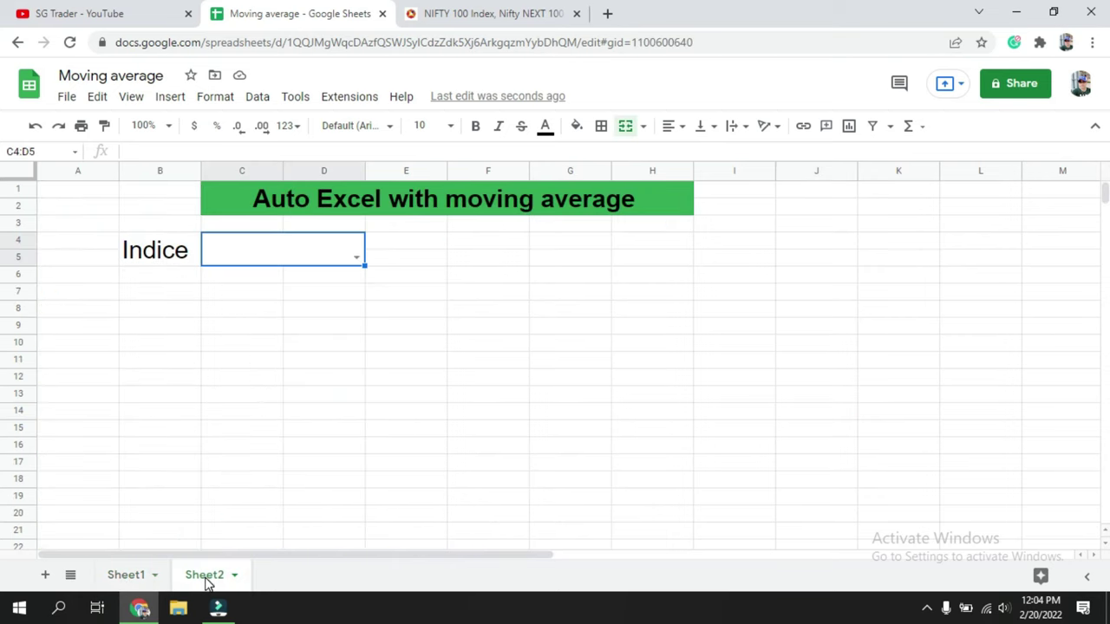
left_click(204, 580)
left_click(224, 376)
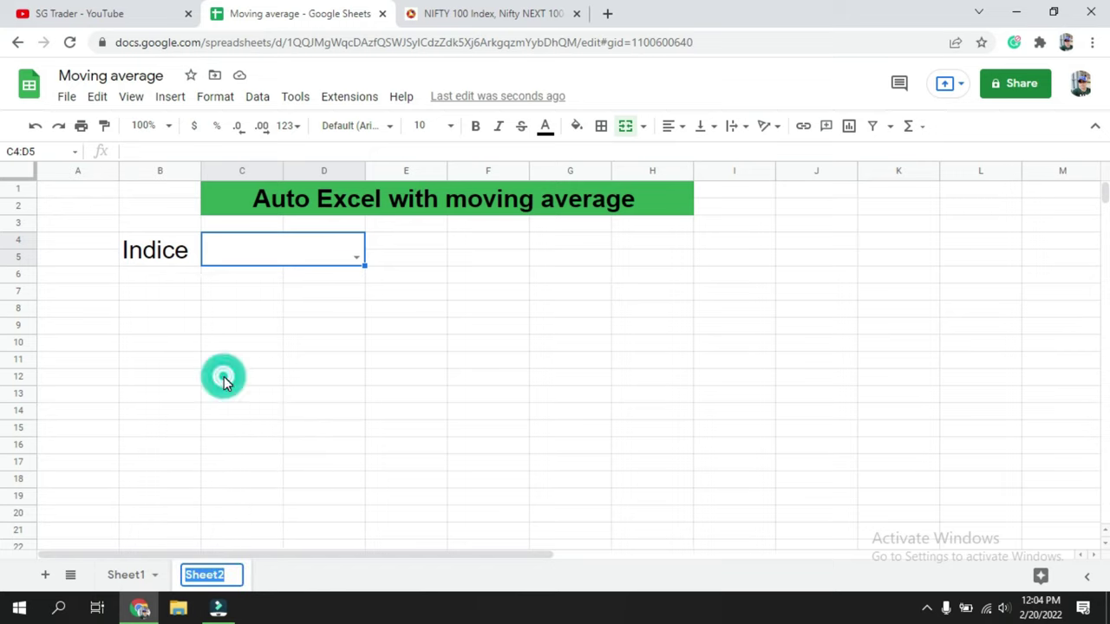
type("Ma")
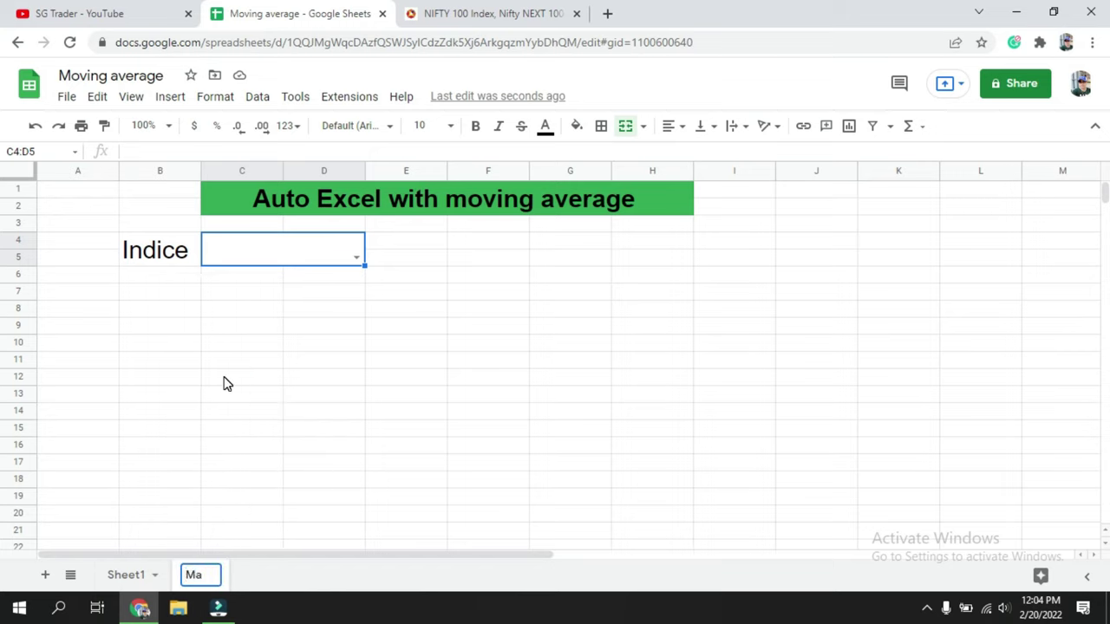
key("BackSpace")
Finish naming the sheet tab MVg
type("Vg")
left_click(224, 383)
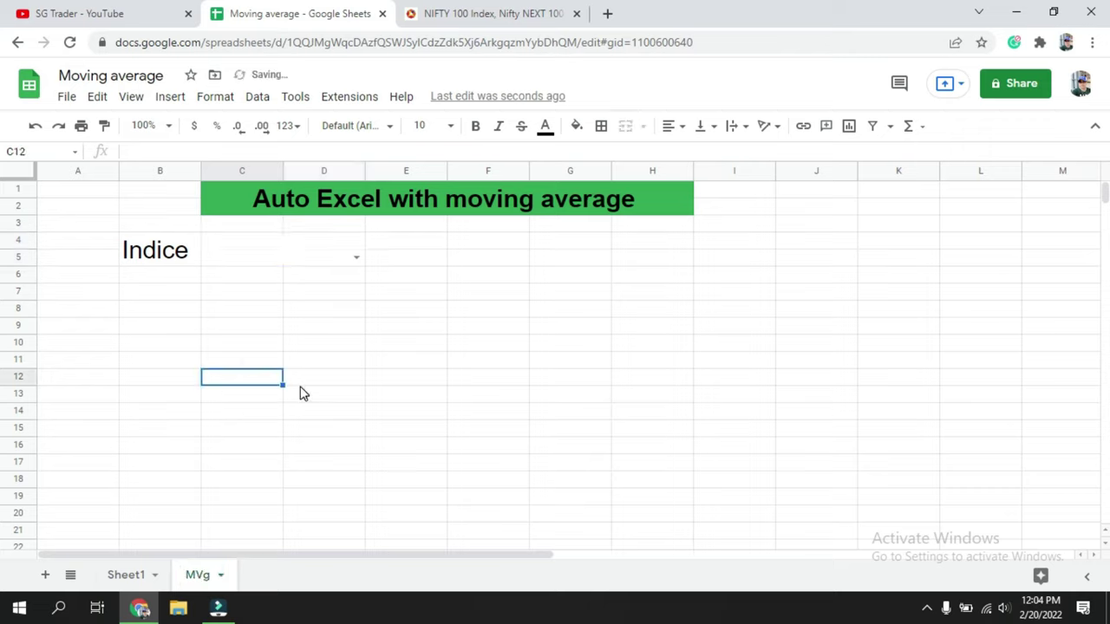
left_click(395, 323)
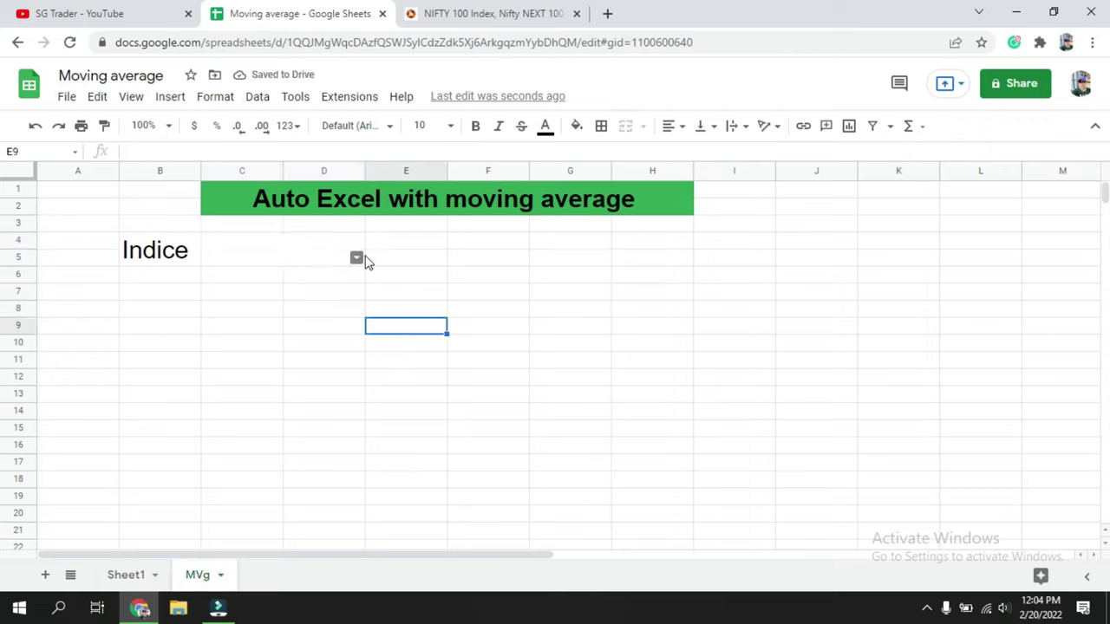
Choose NIFTY 50 in the C4:D5 dropdown and set it to 24-point text
left_click(356, 258)
left_click(258, 275)
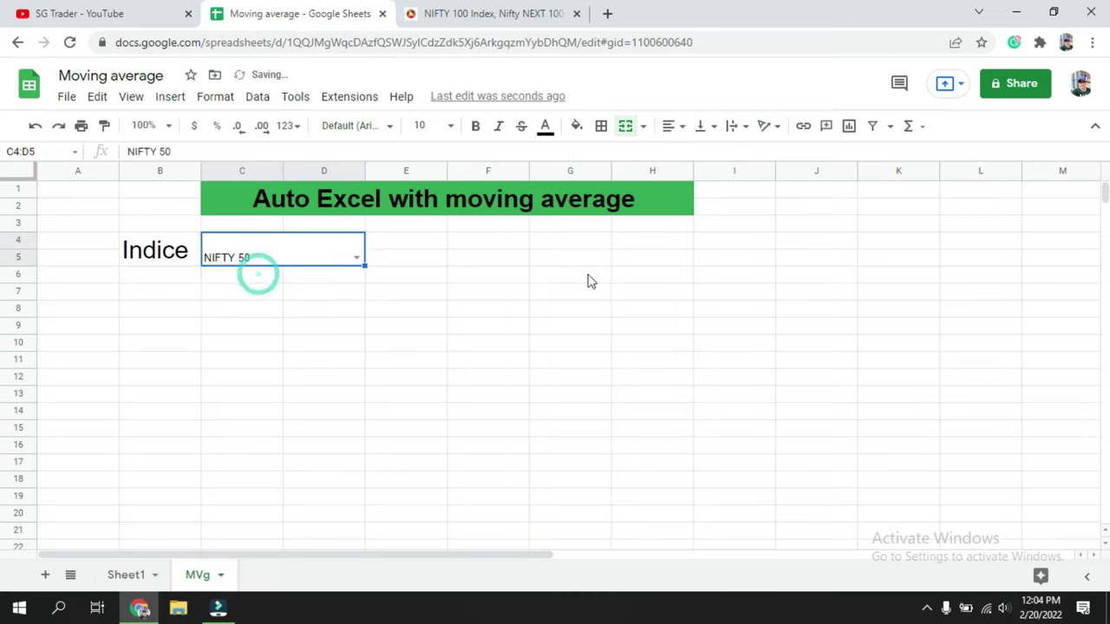
left_click(440, 341)
left_click(256, 257)
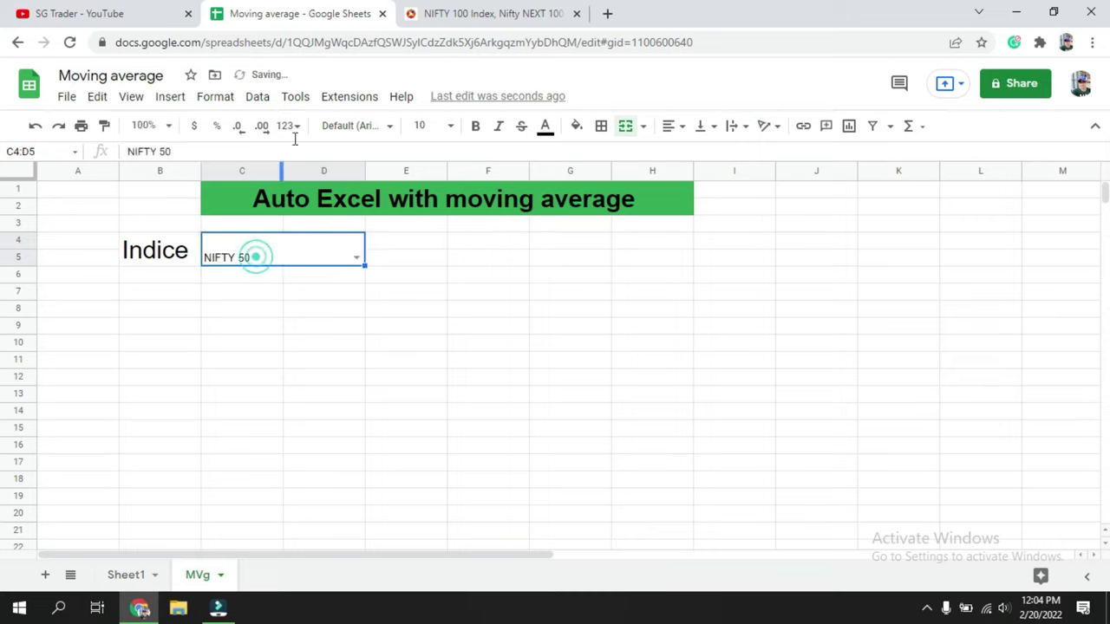
left_click(451, 126)
left_click(453, 126)
left_click(453, 125)
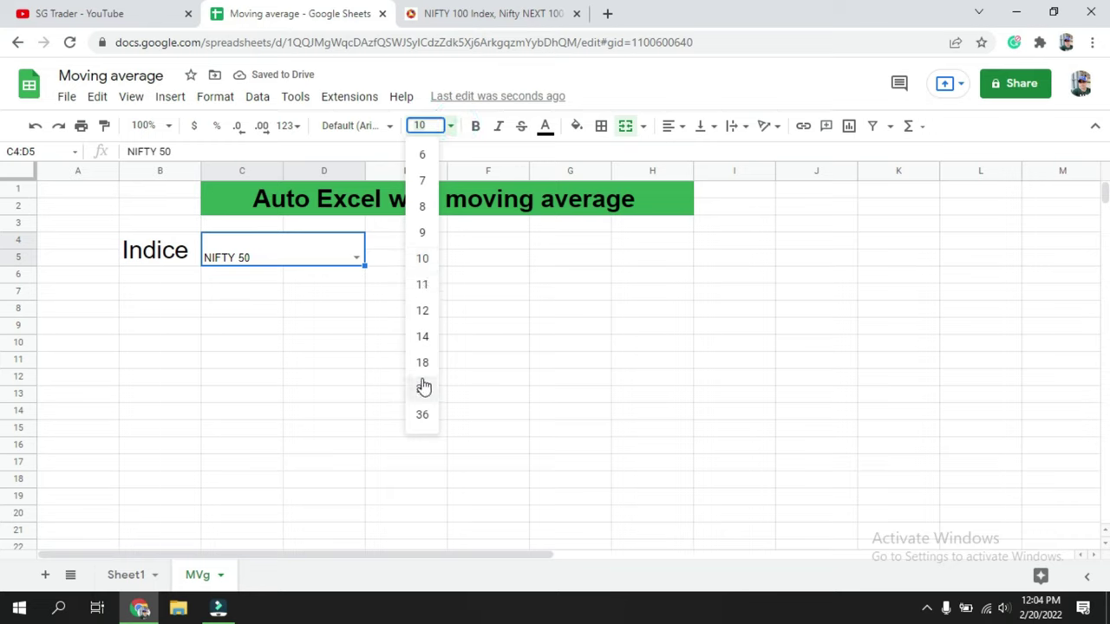
left_click(423, 389)
left_click(534, 365)
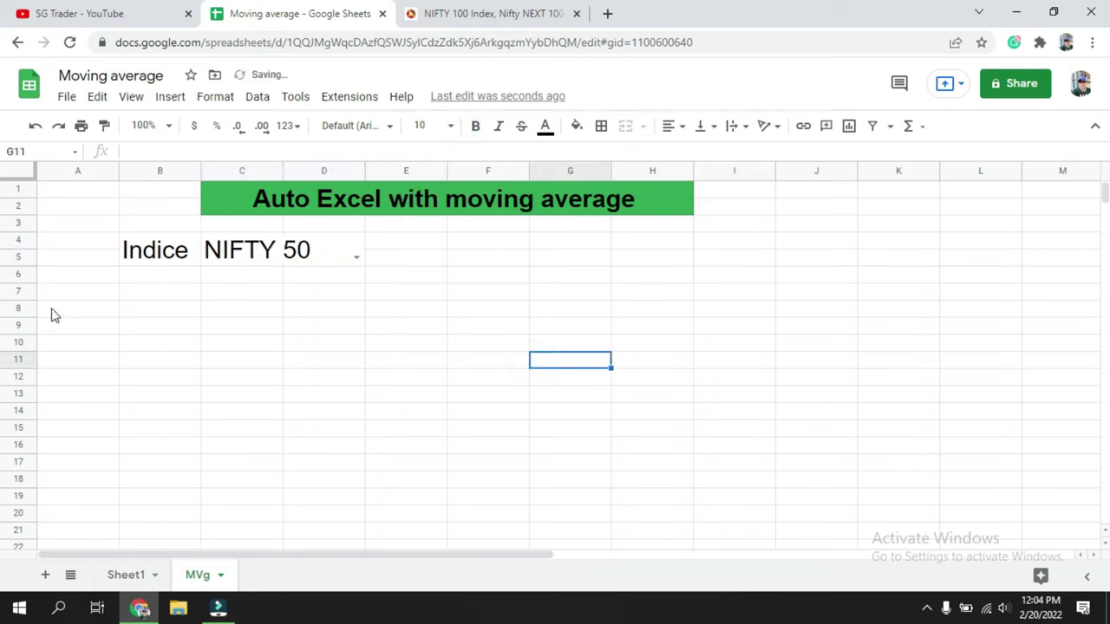
key("Down")
key("Down")
key("Down")
key("Left")
key("Left")
key("Left")
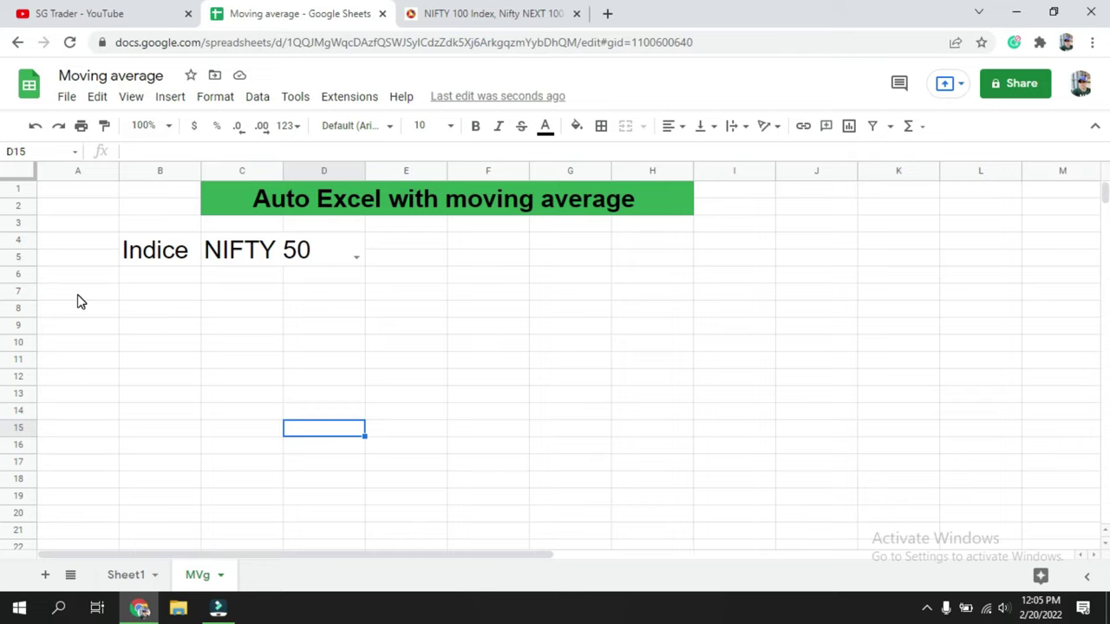
left_click(77, 295)
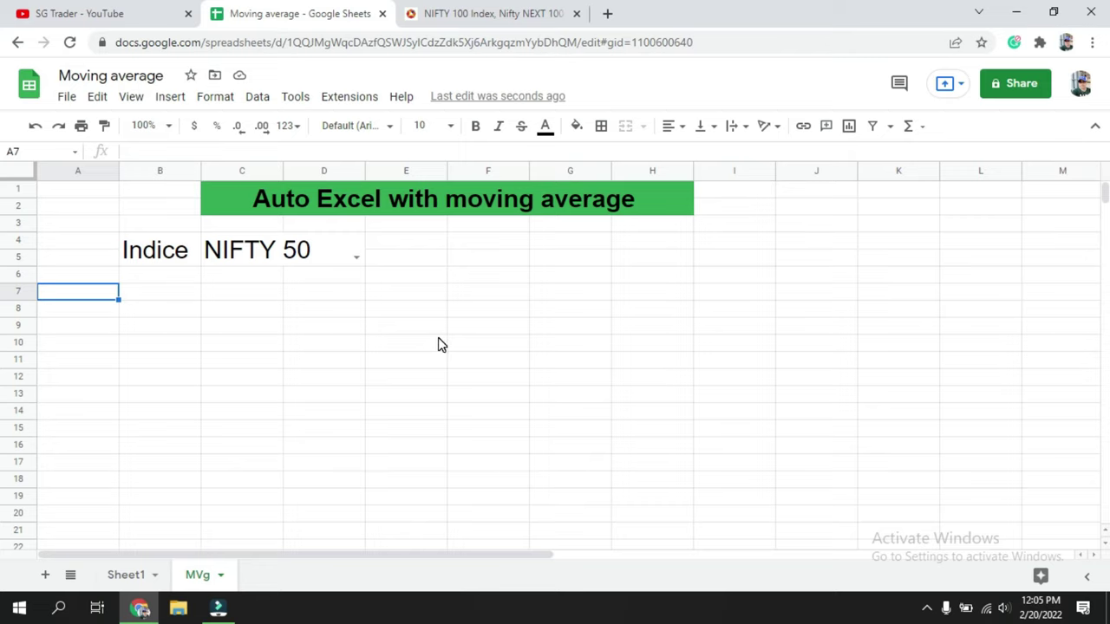
Enter headers Symbol, LTP, Open, High and Low across A7:E7
type("Sym")
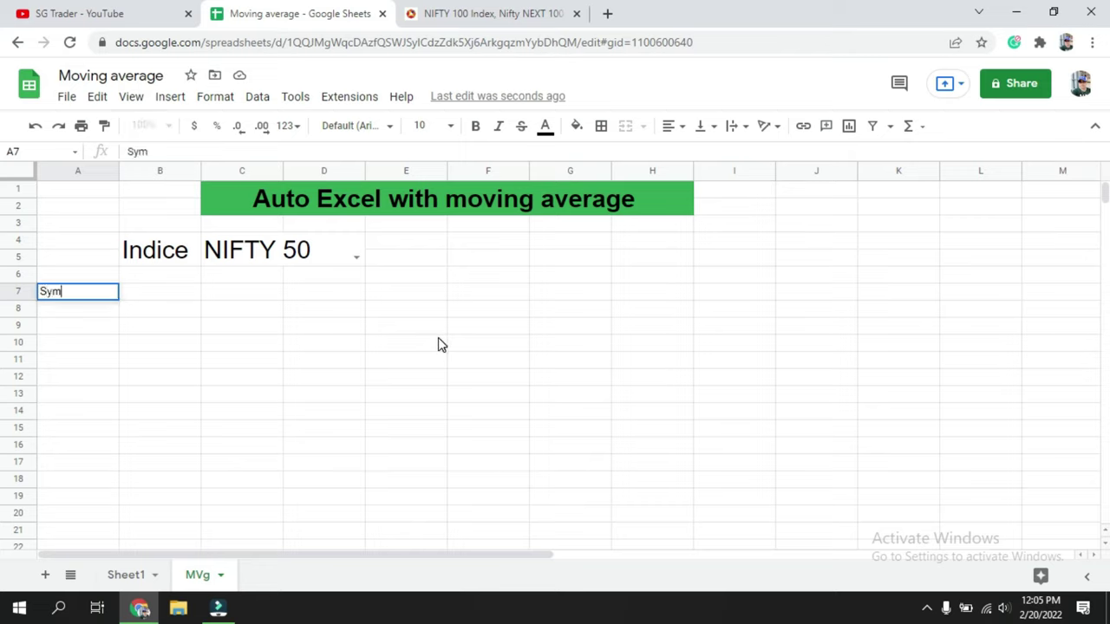
type("bol")
key("Tab")
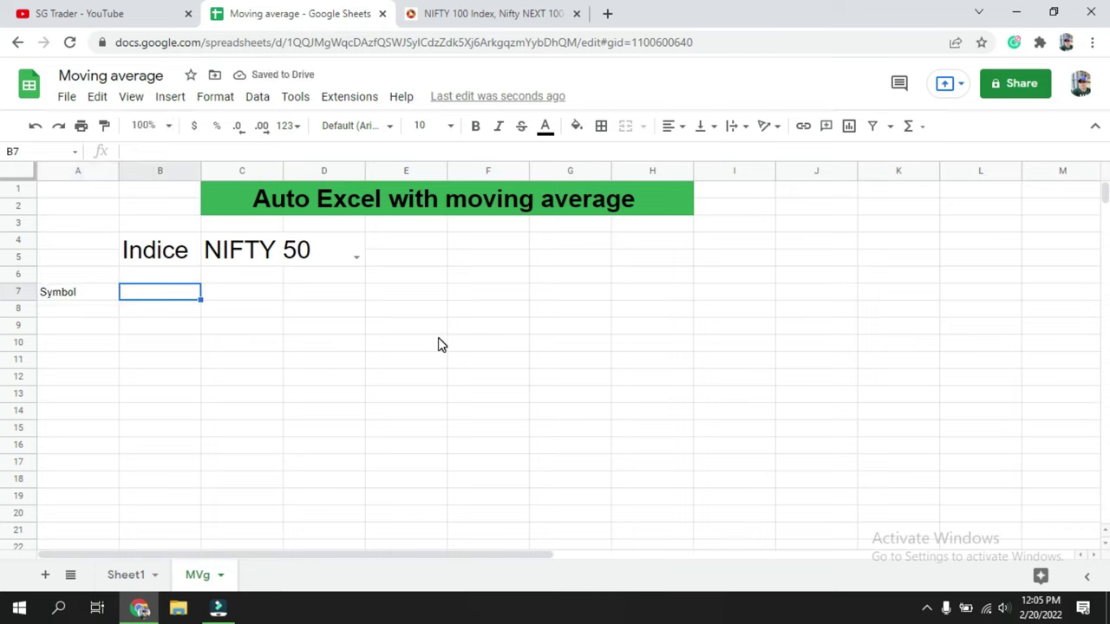
type("LTP")
key("Tab")
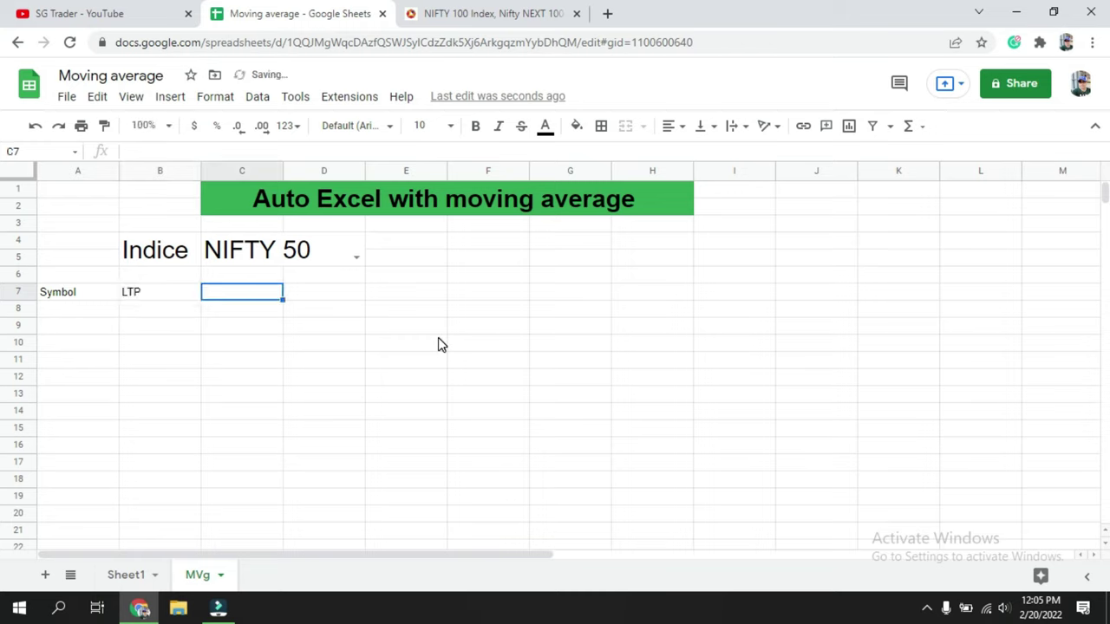
type("Open")
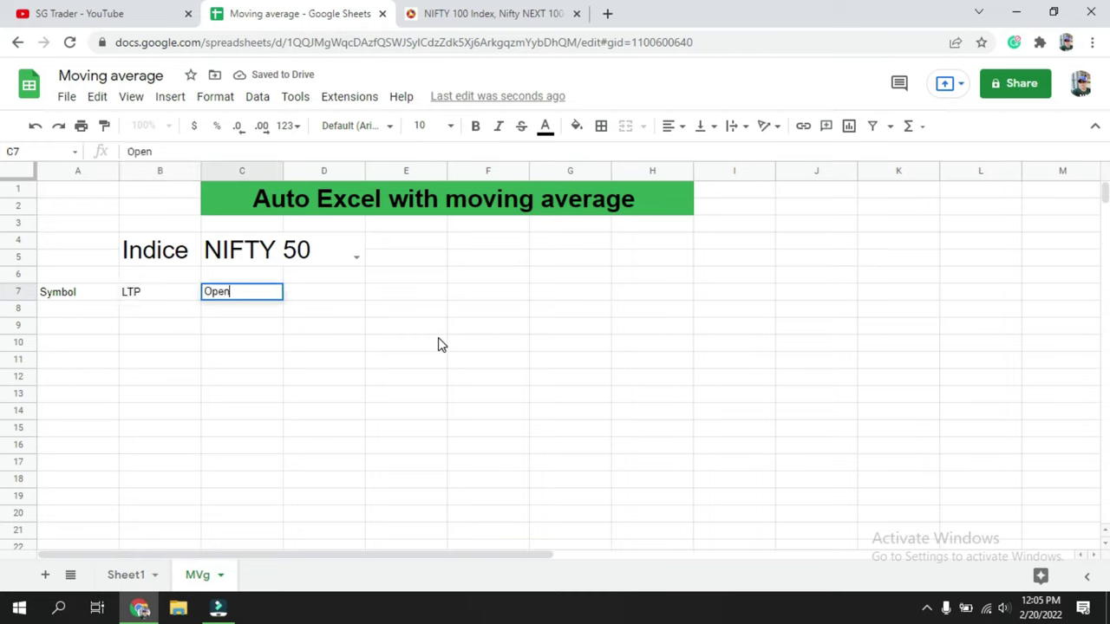
key("Tab")
type("Hi")
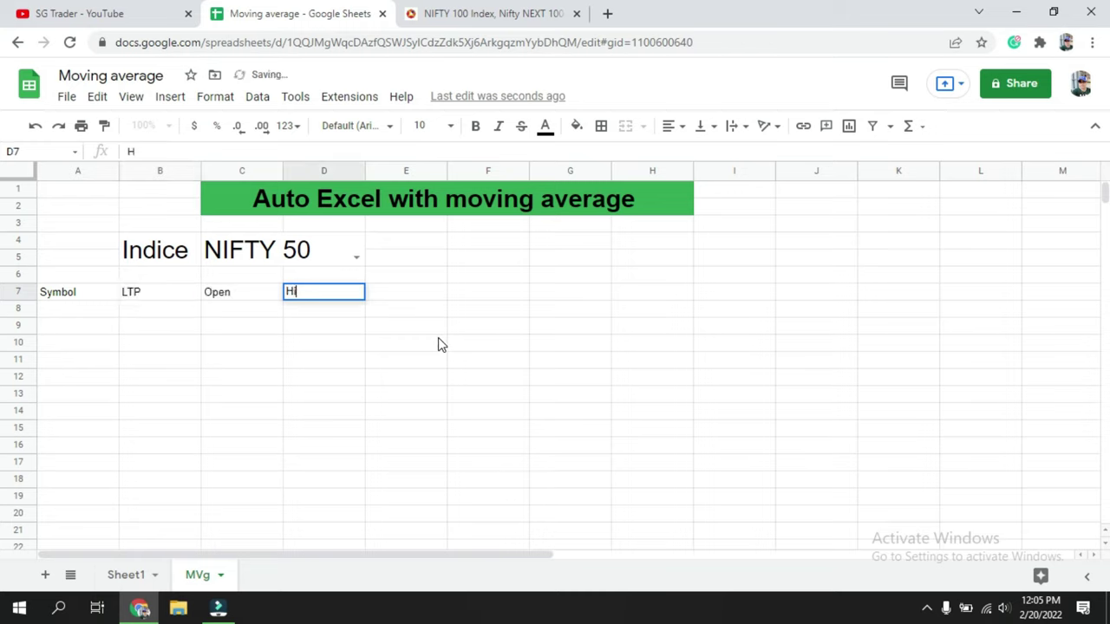
type("gh")
key("Tab")
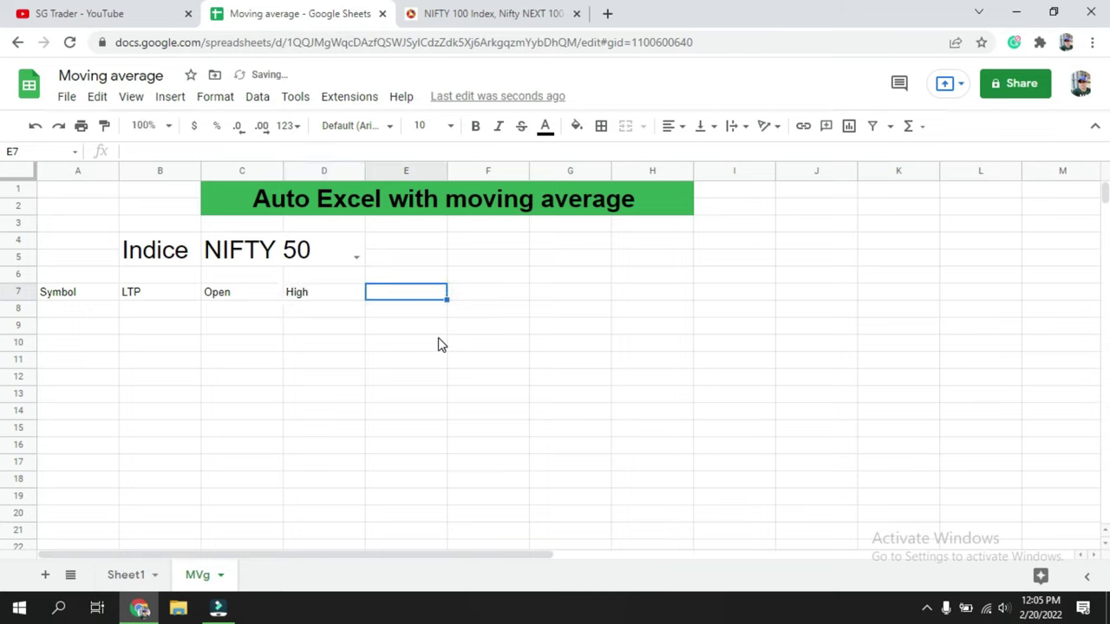
type("Low")
key("Tab")
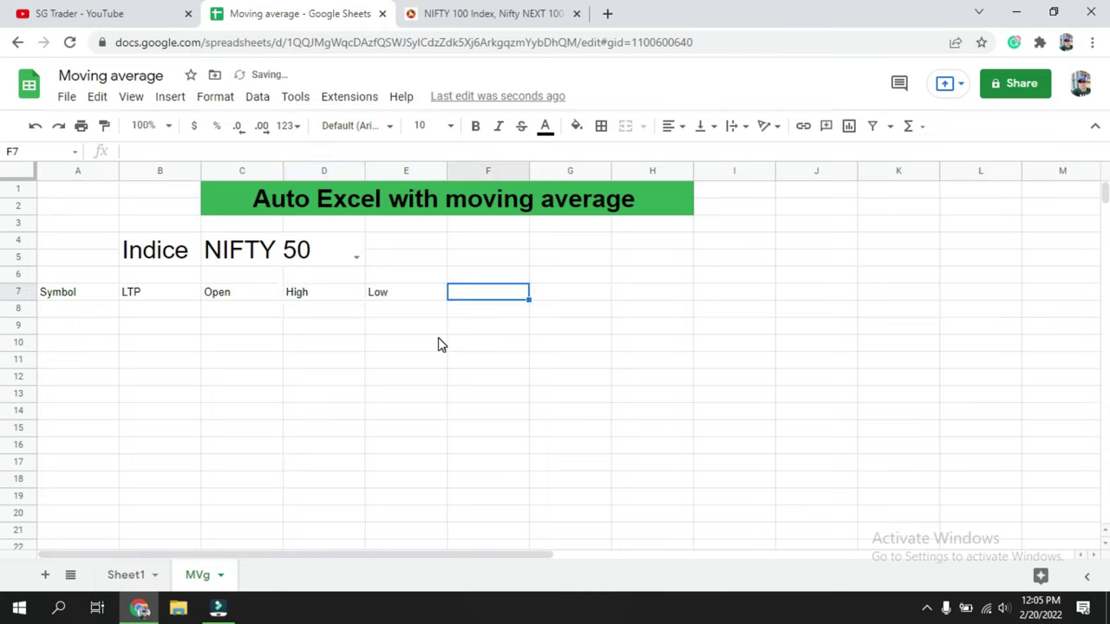
Add Prev.Close and Change % headers in F7:G7, then return toward A8
type("Close")
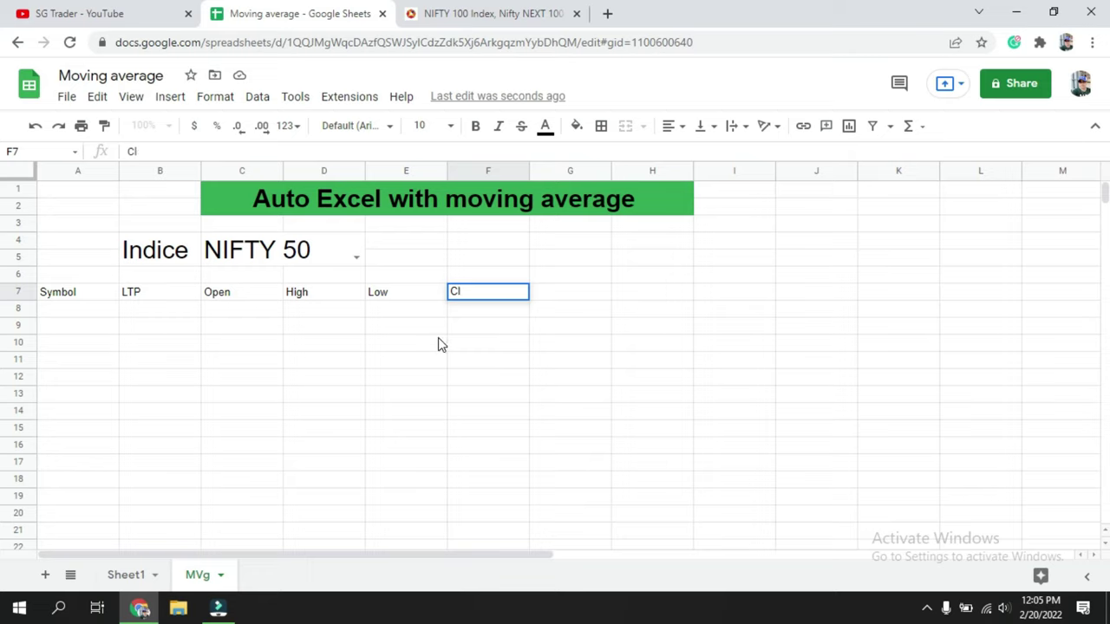
key("BackSpace")
key("BackSpace")
type("Pre")
type("v.Clo")
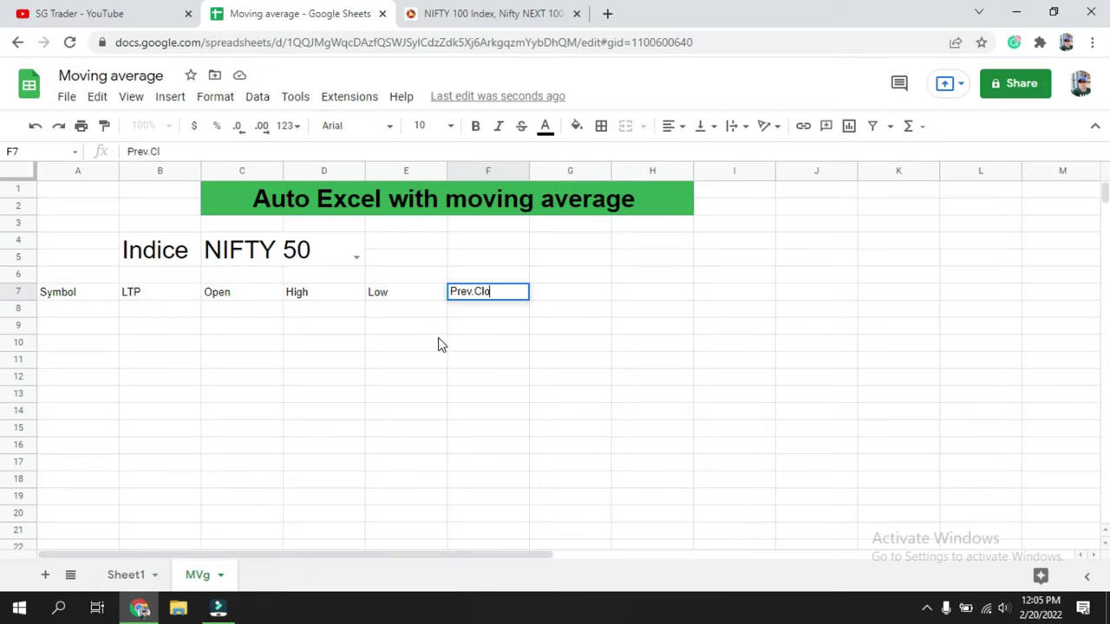
type("se")
key("Tab")
type("C")
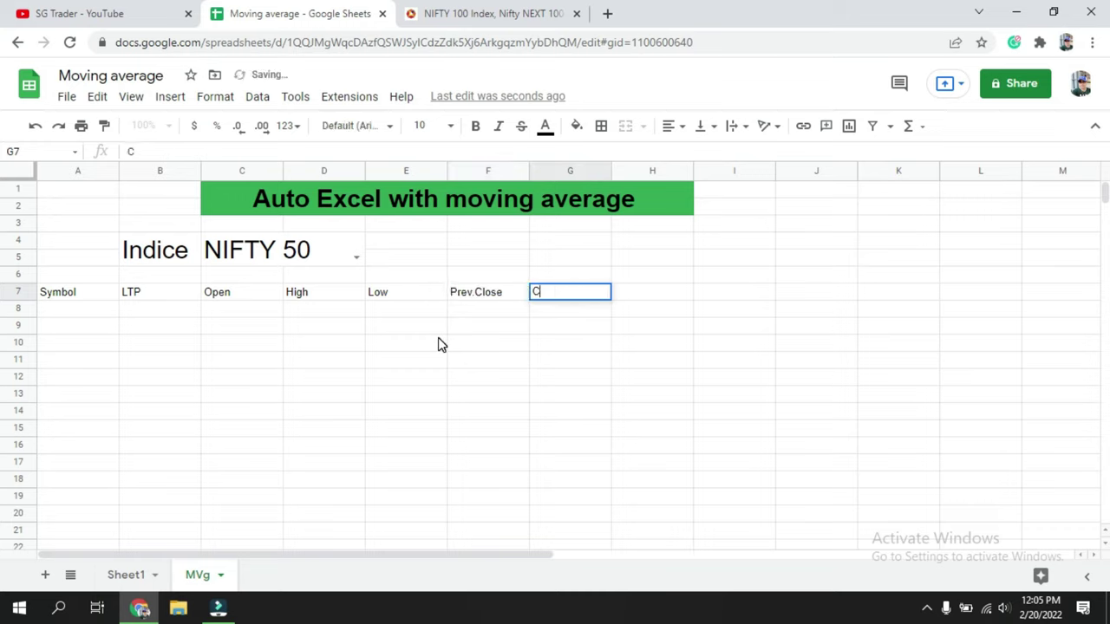
type("hange %")
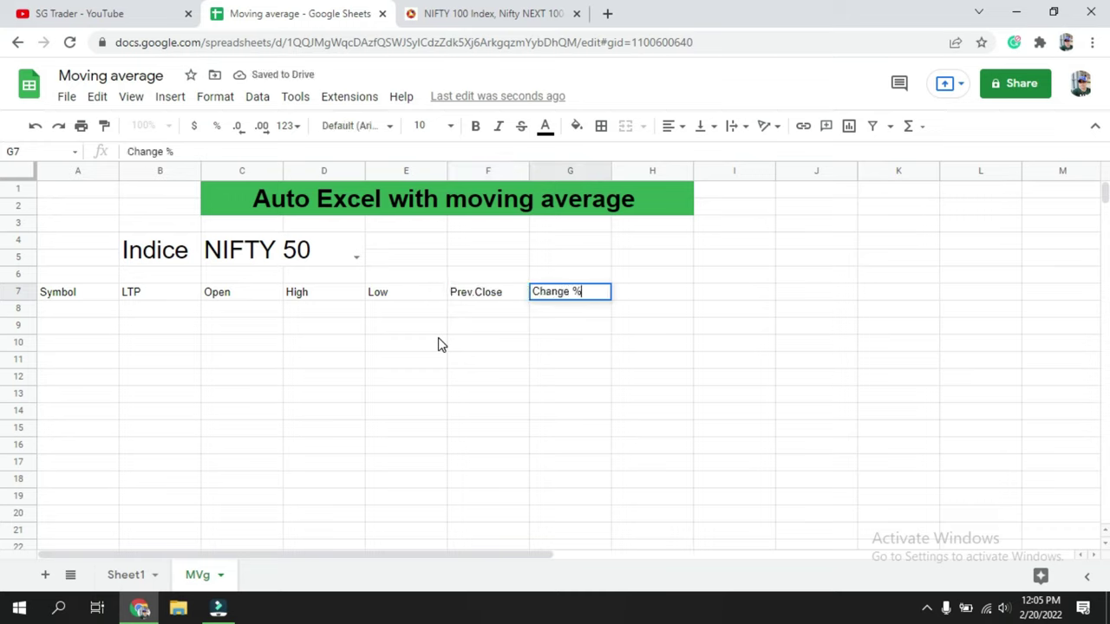
key("Tab")
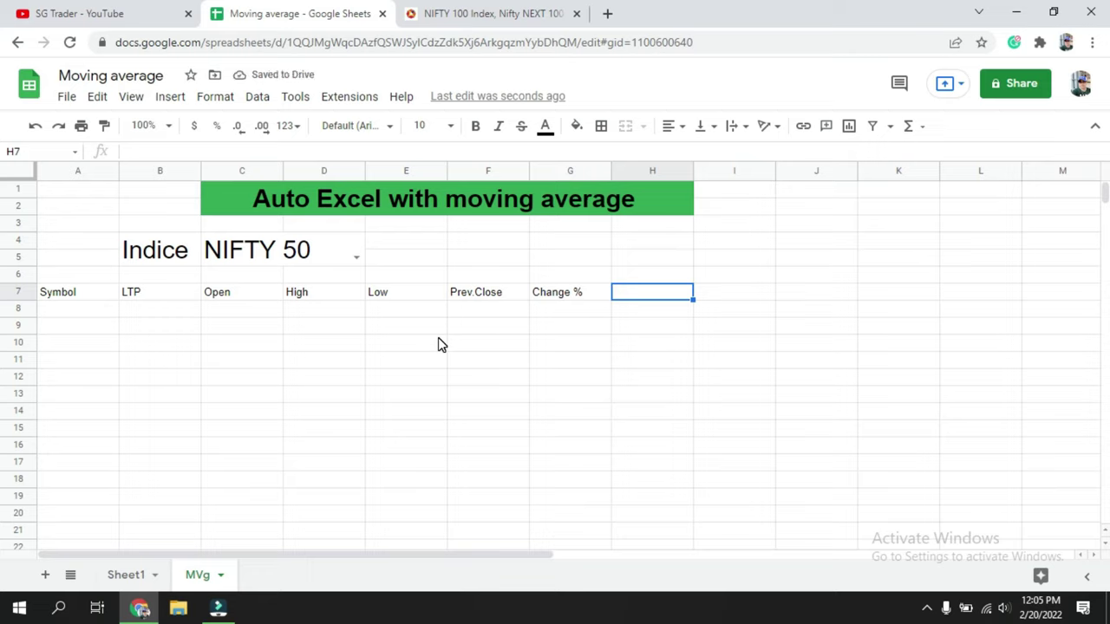
key("Down")
key("Left")
key("Left")
key("Left")
key("Left")
key("Left")
key("Left")
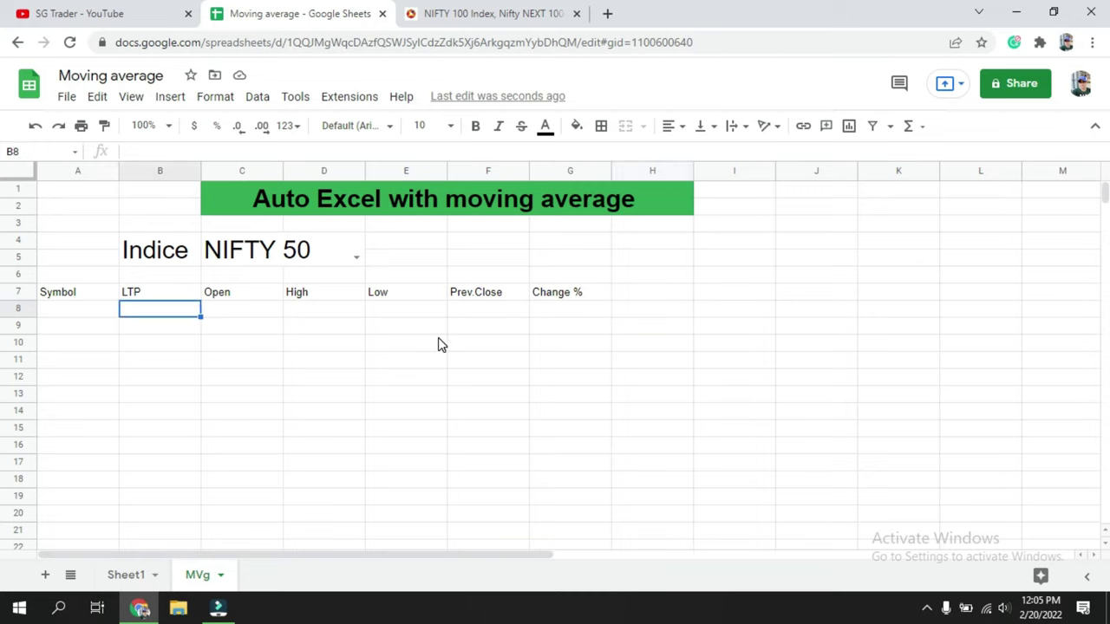
key("Left")
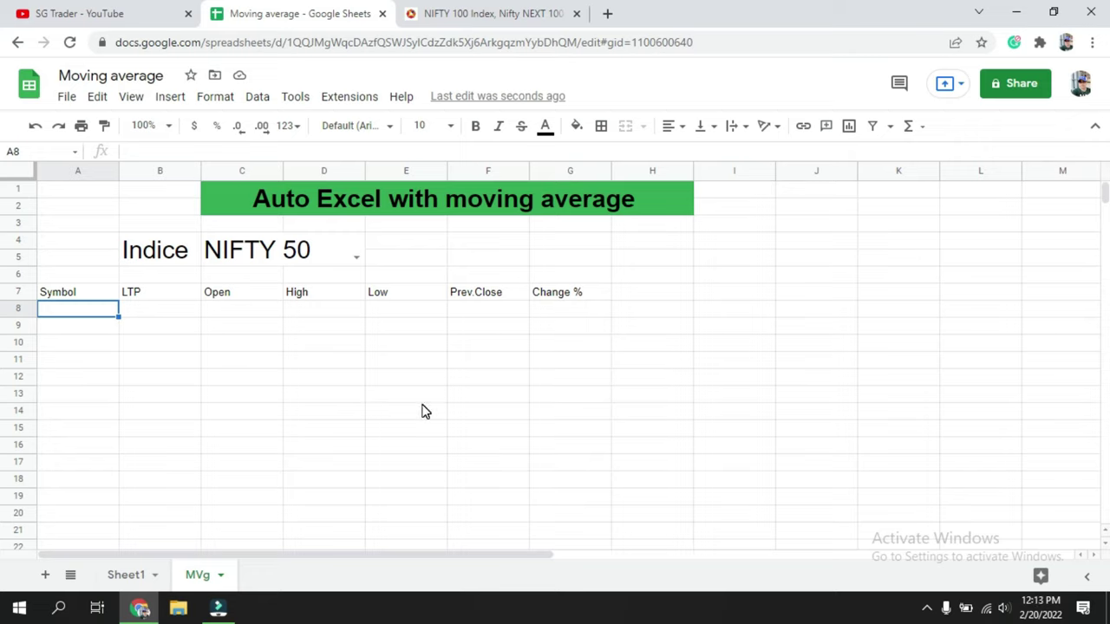
In A8, start a QUERY formula referencing Sheet1!A5:F160
left_click(211, 434)
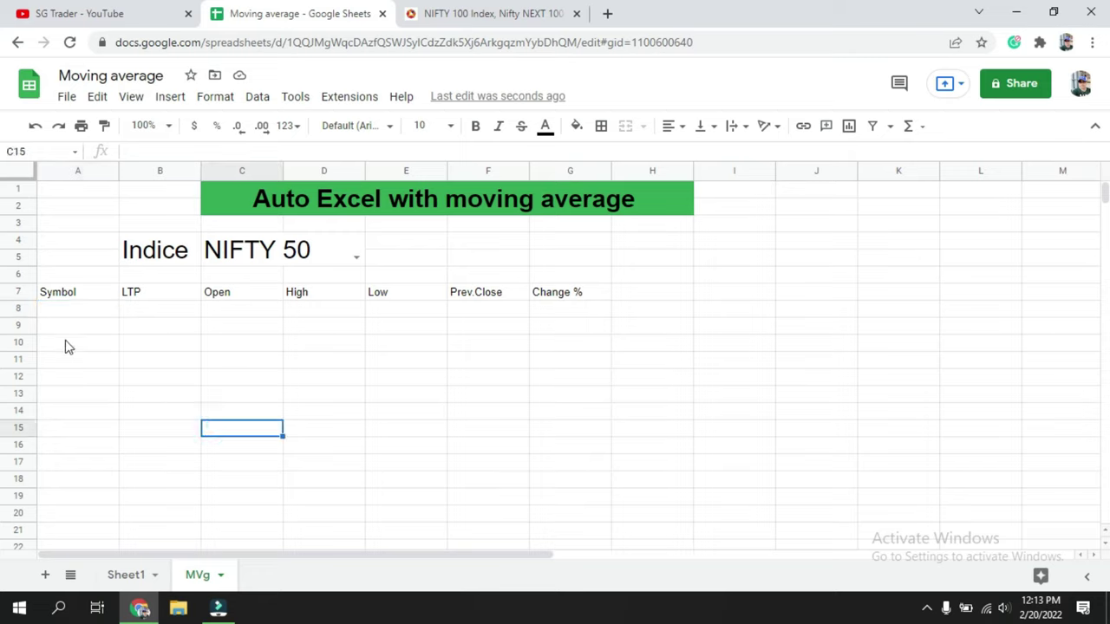
left_click(69, 310)
type("=")
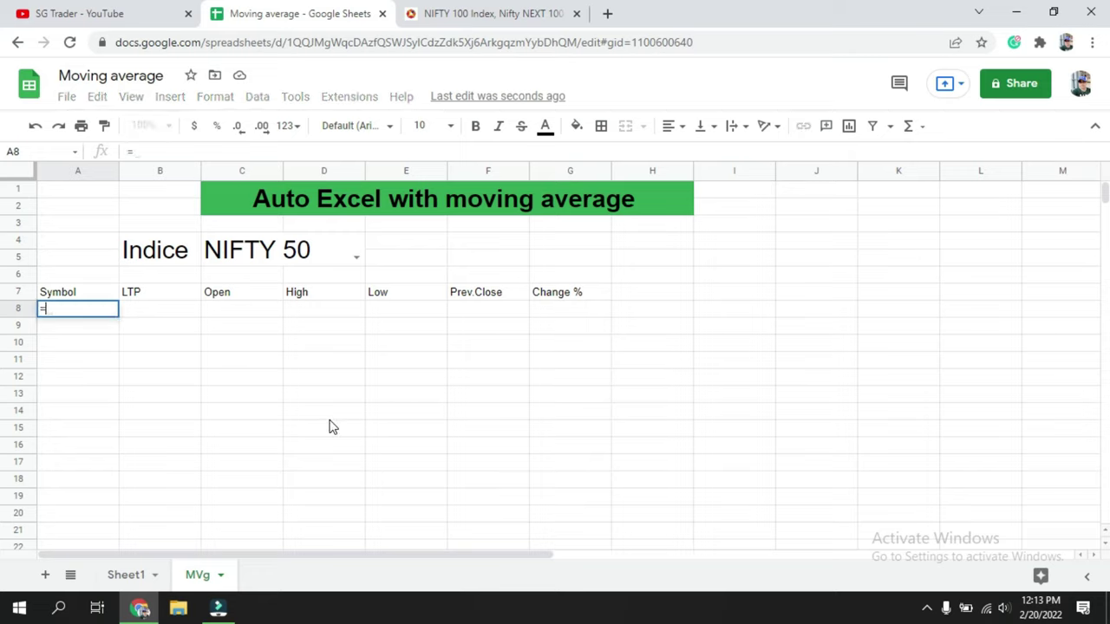
type("query")
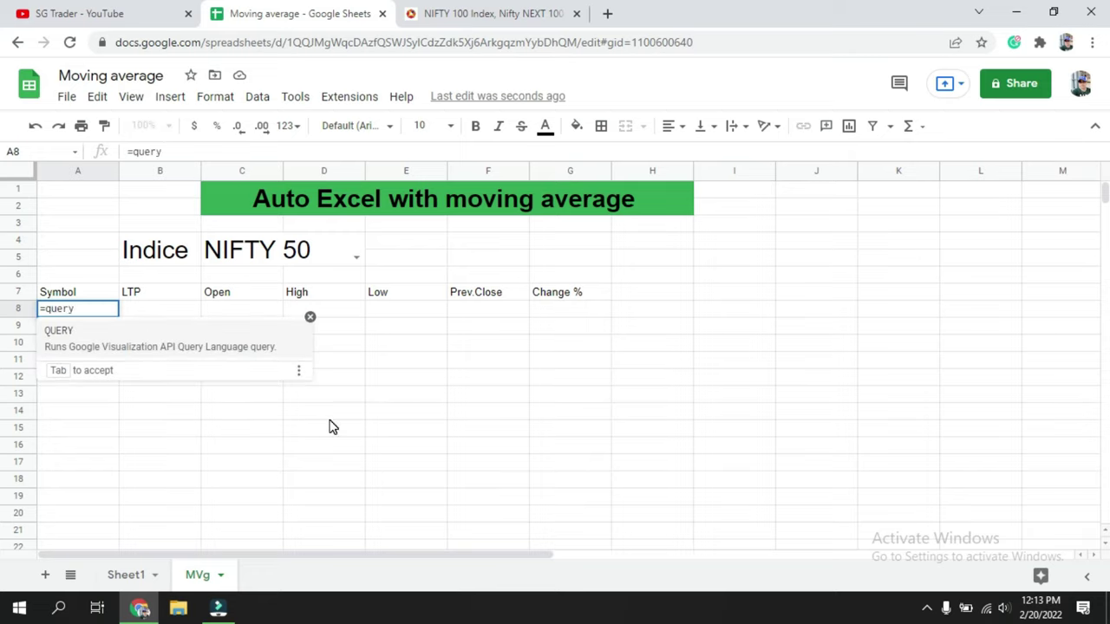
type("(")
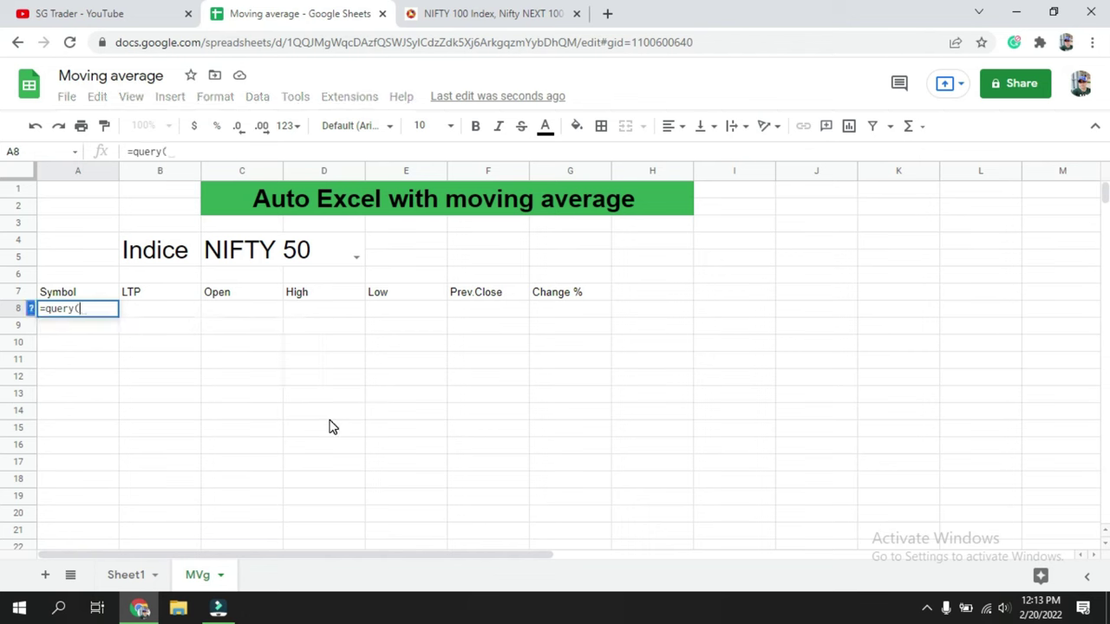
left_click(127, 577)
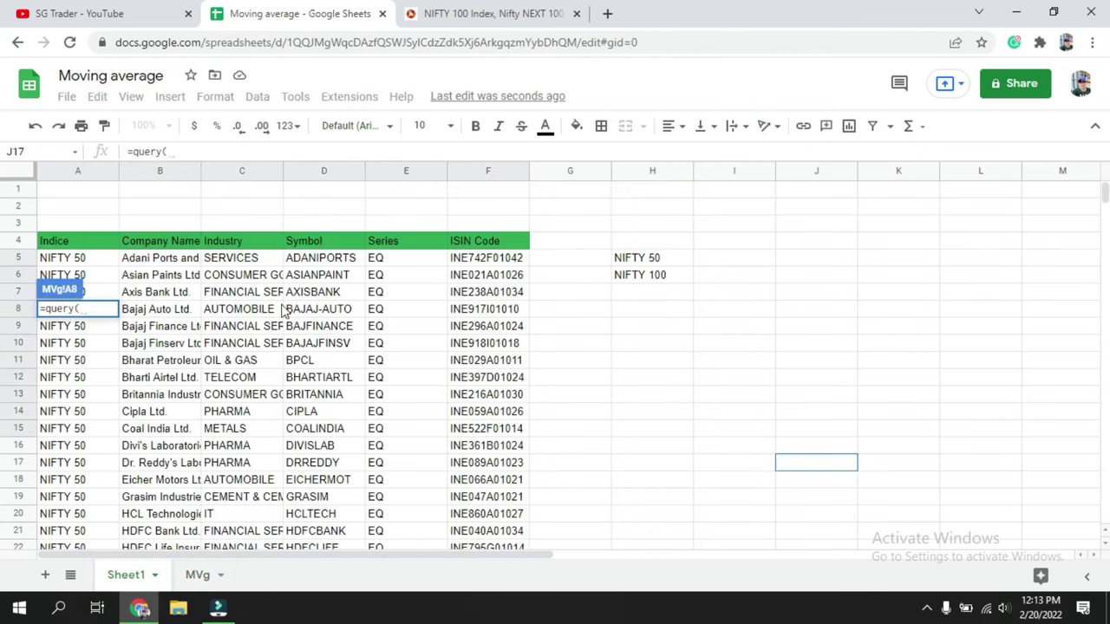
left_click_drag(83, 258, 481, 412)
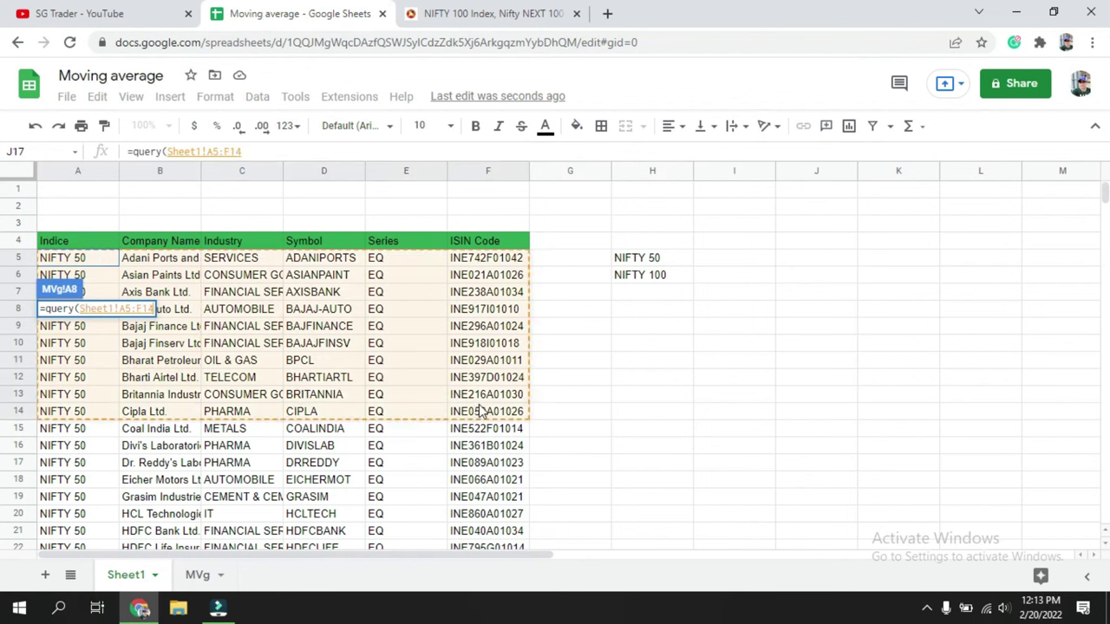
left_click(293, 152)
key("BackSpace")
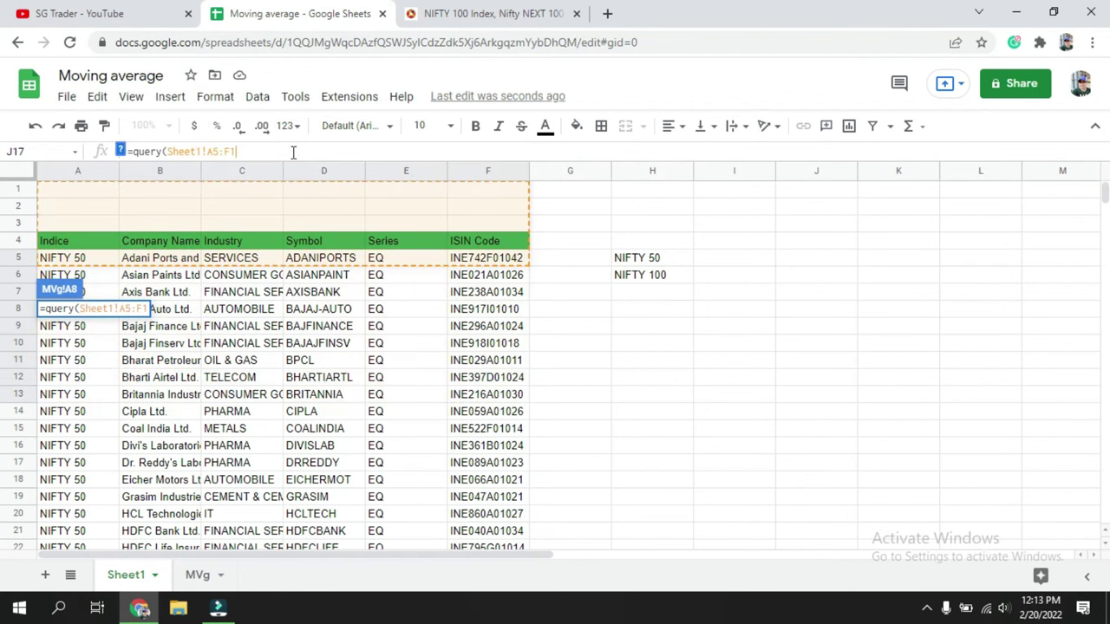
type("60")
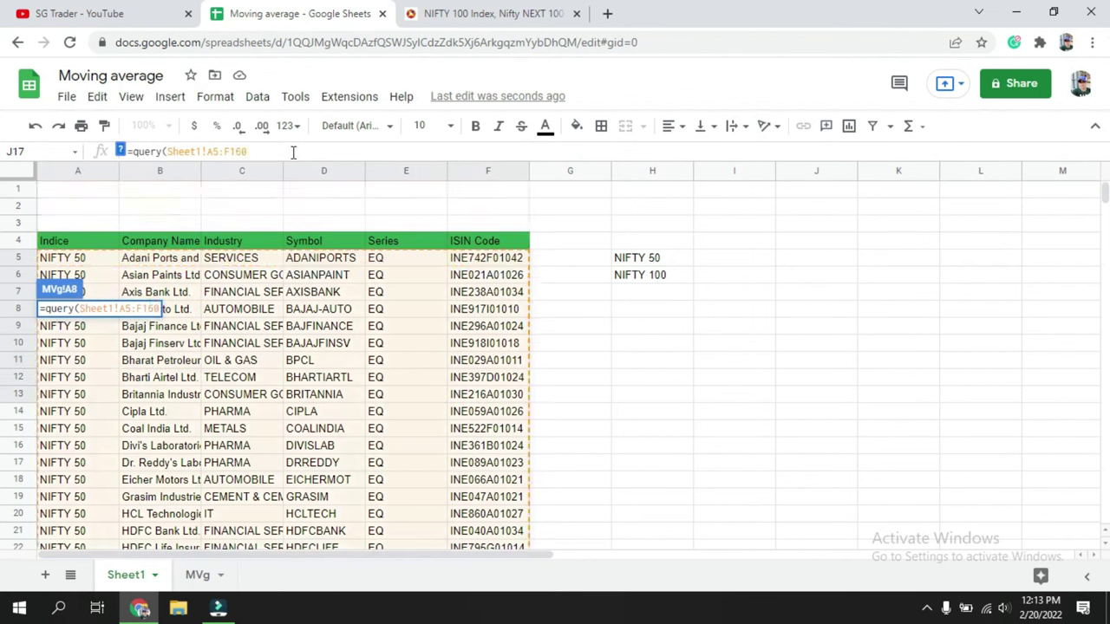
type(",")
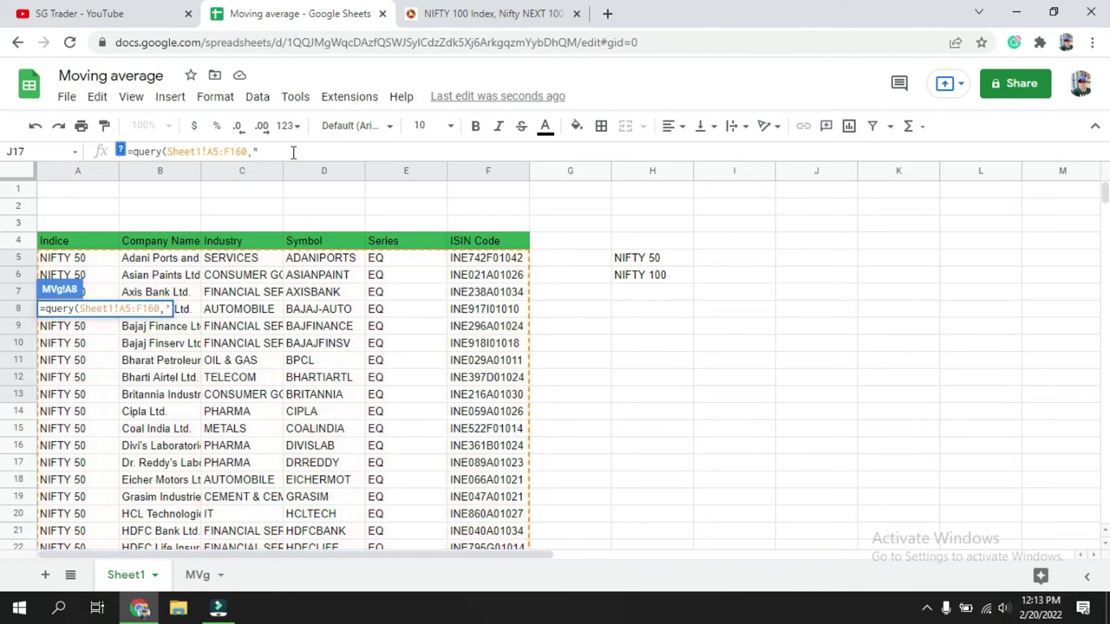
Continue the formula with the query string 'select D where'
type("elect")
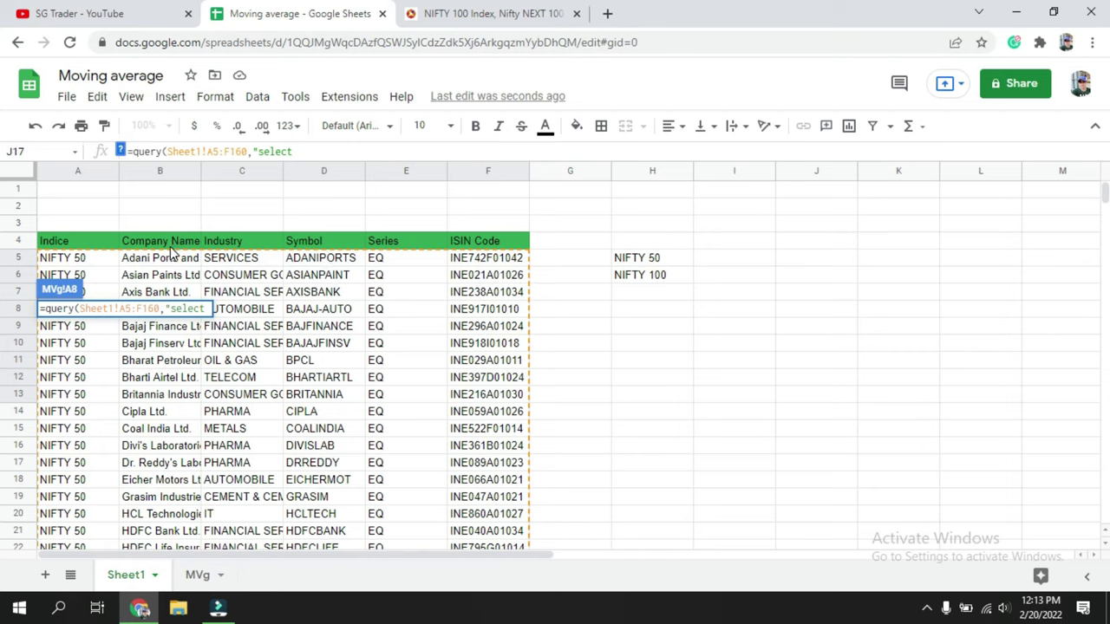
type("D")
type(" ,")
type(" B")
key("BackSpace")
key("BackSpace")
key("BackSpace")
key("BackSpace")
type("wh")
type("ere")
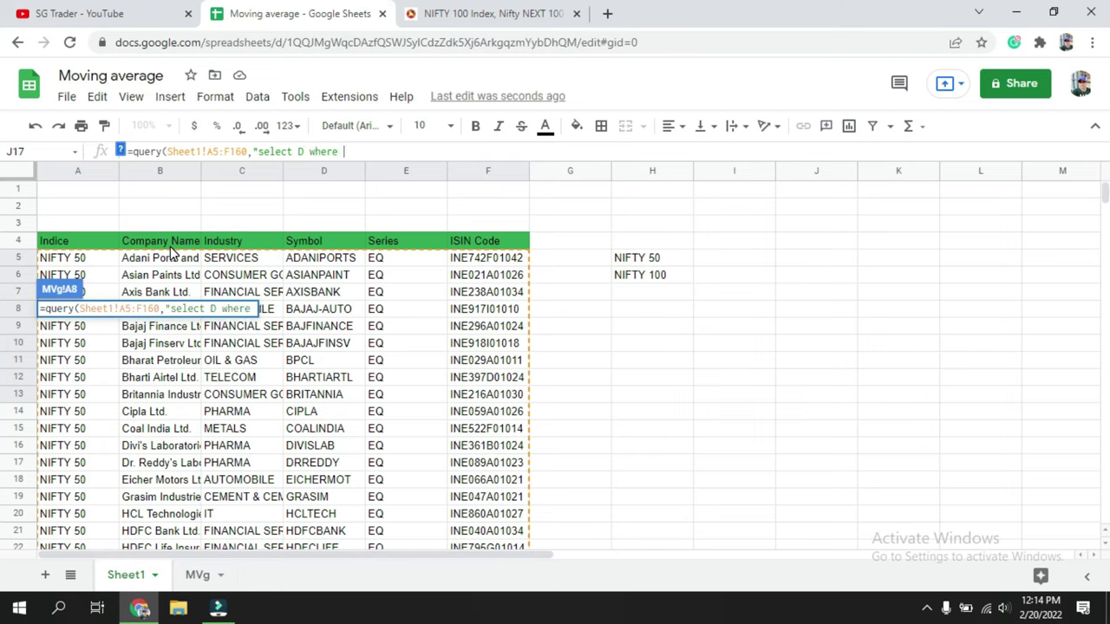
left_click(194, 576)
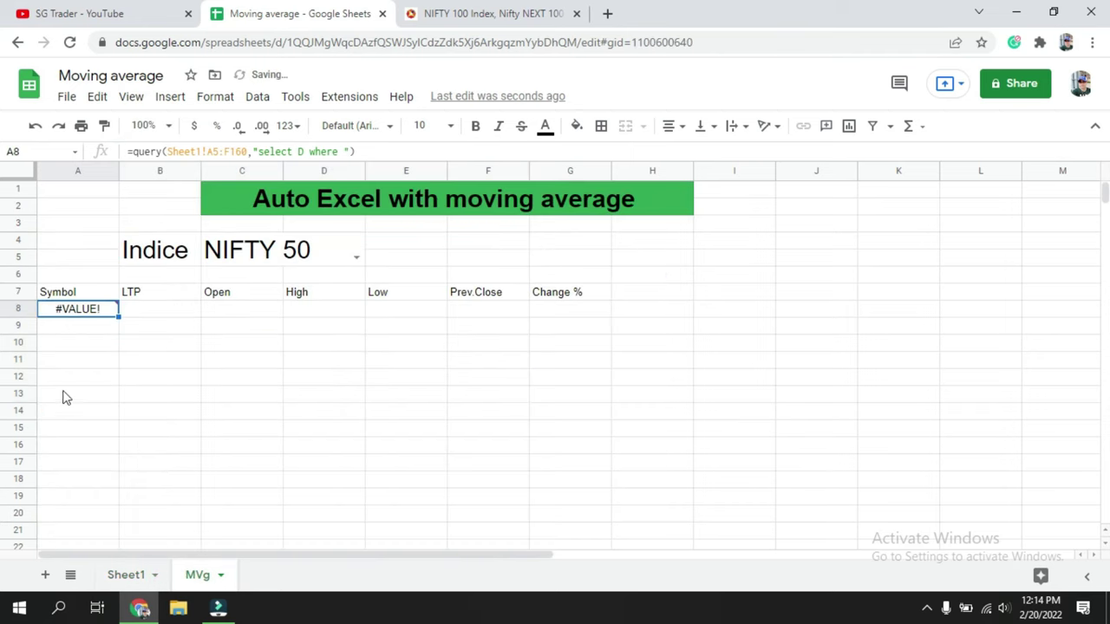
Complete A8 as =query(Sheet1!A5:F160,"select D where A='"&c4&"'") to list NIFTY 50 symbols
left_click(343, 152)
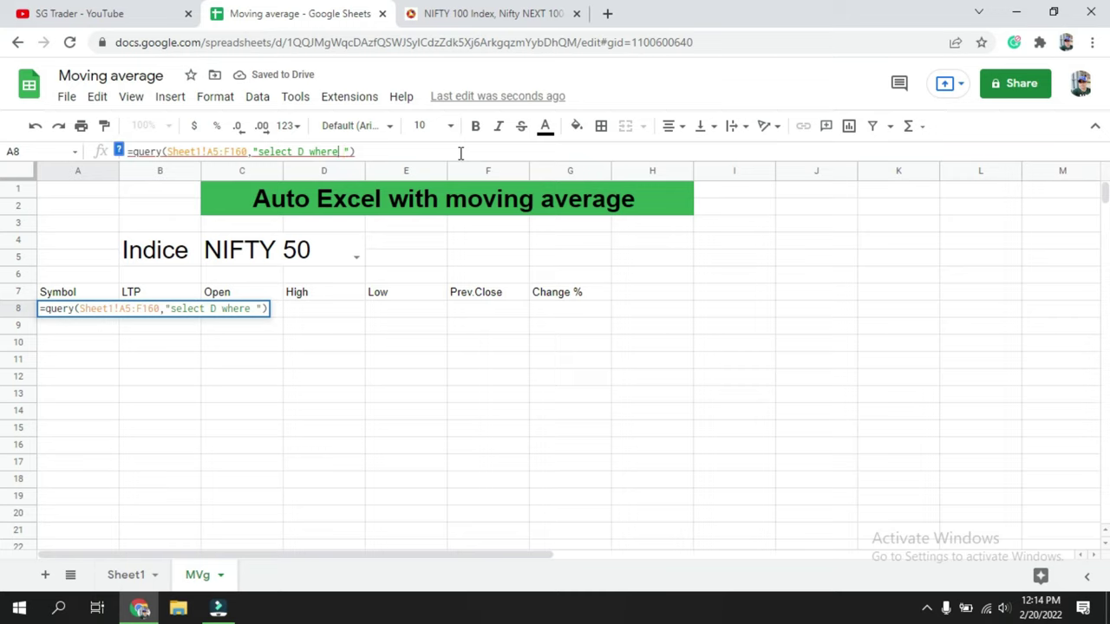
type("A ")
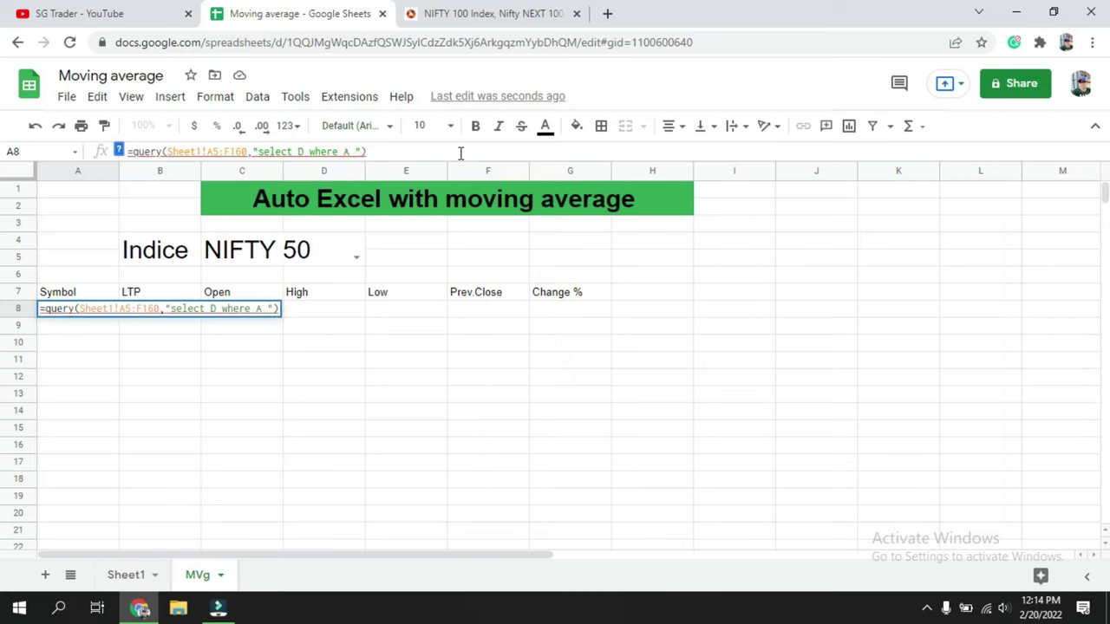
type("=")
type("'\"")
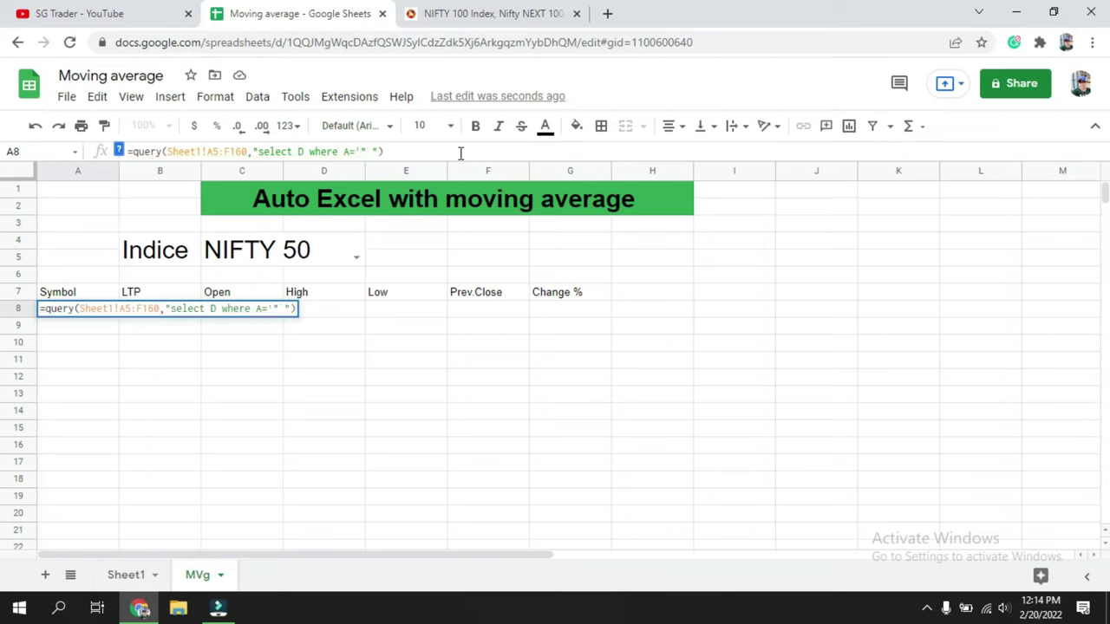
left_click(256, 251)
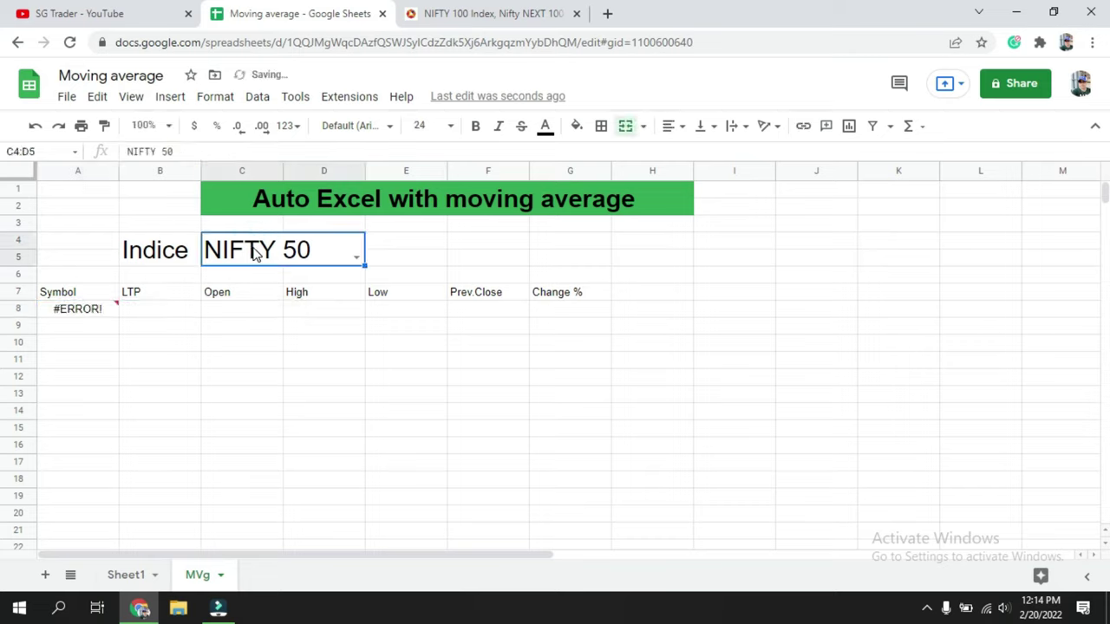
left_click(76, 310)
left_click(366, 152)
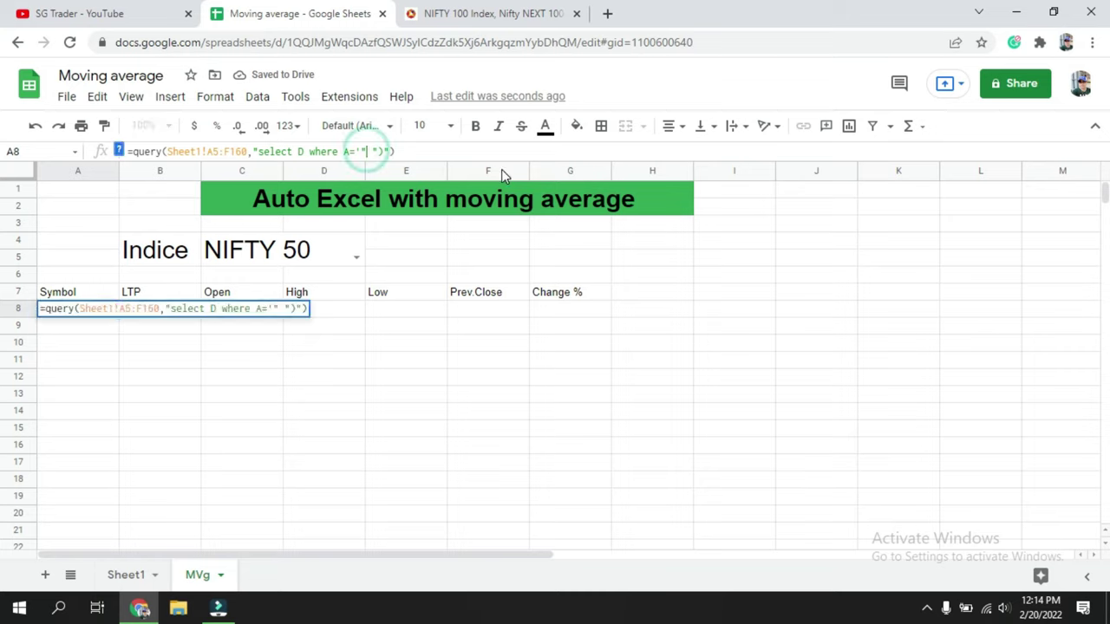
type("&")
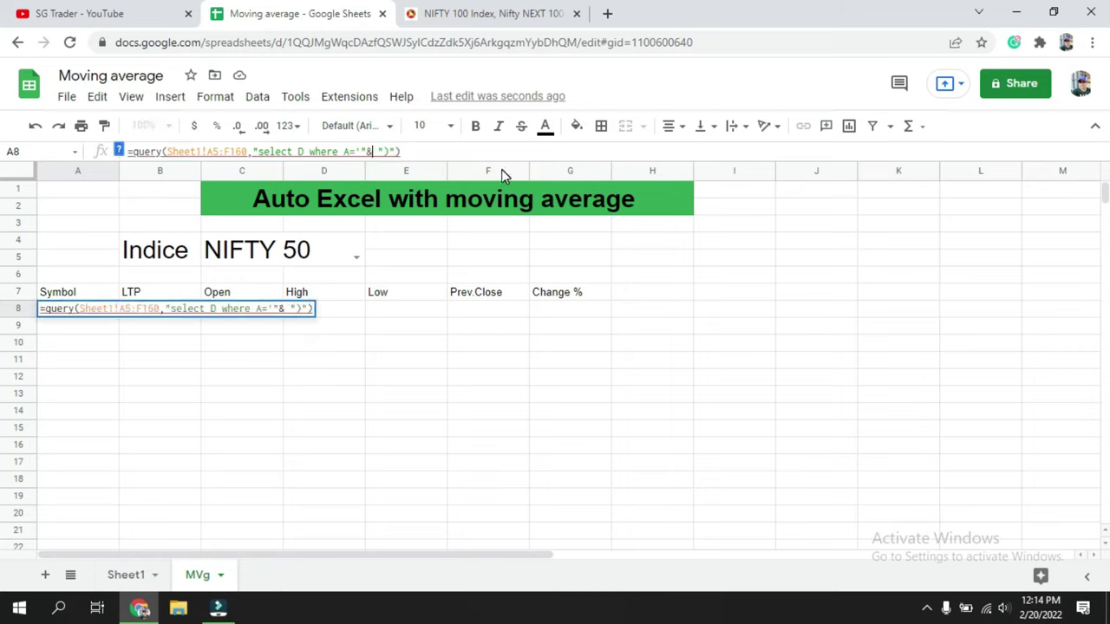
type("c4")
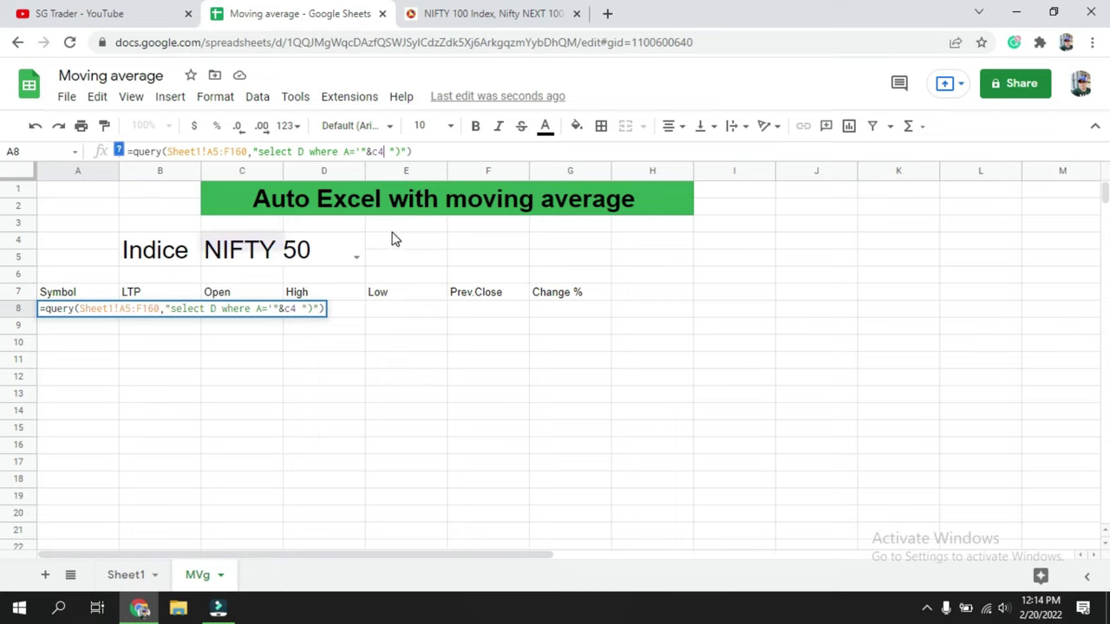
type("&")
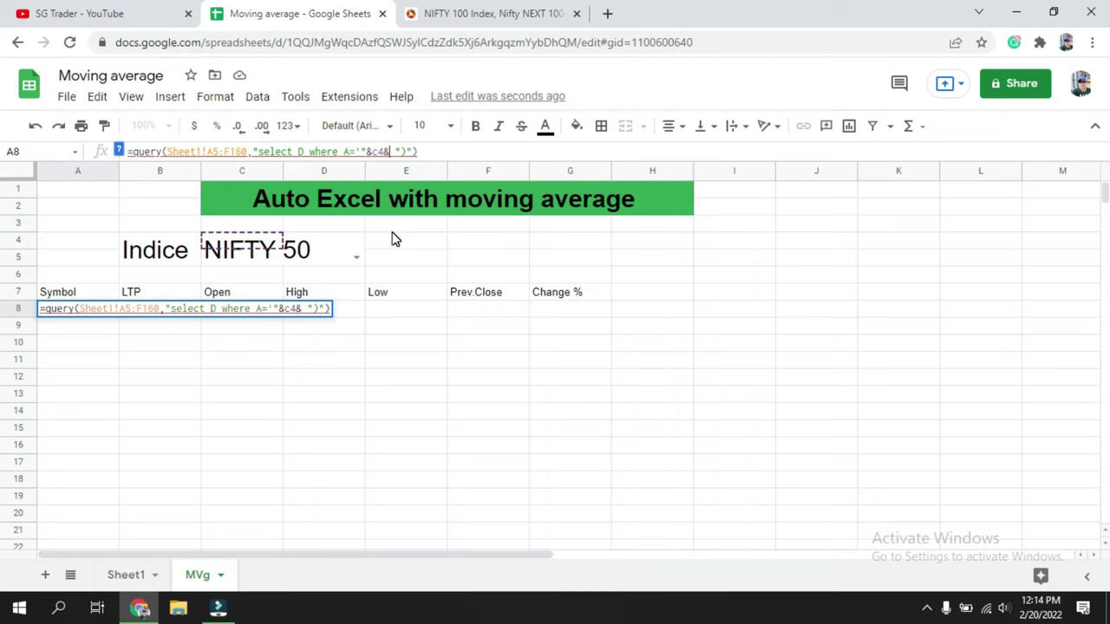
type("\"")
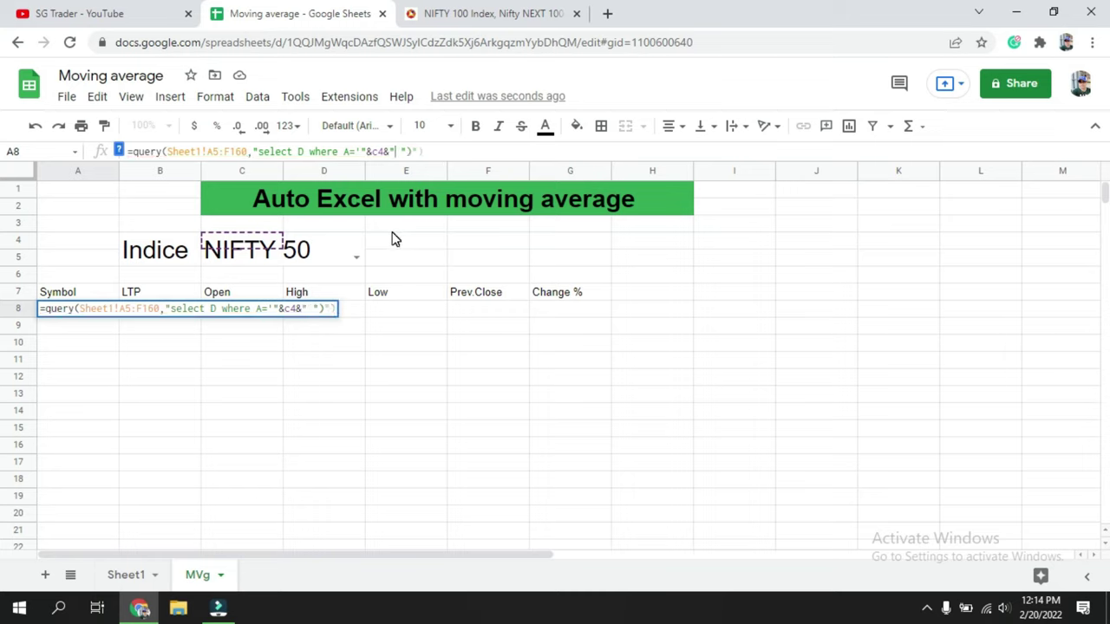
type("'")
key("BackSpace")
key("Right")
key("Right")
key("Delete")
key("Delete")
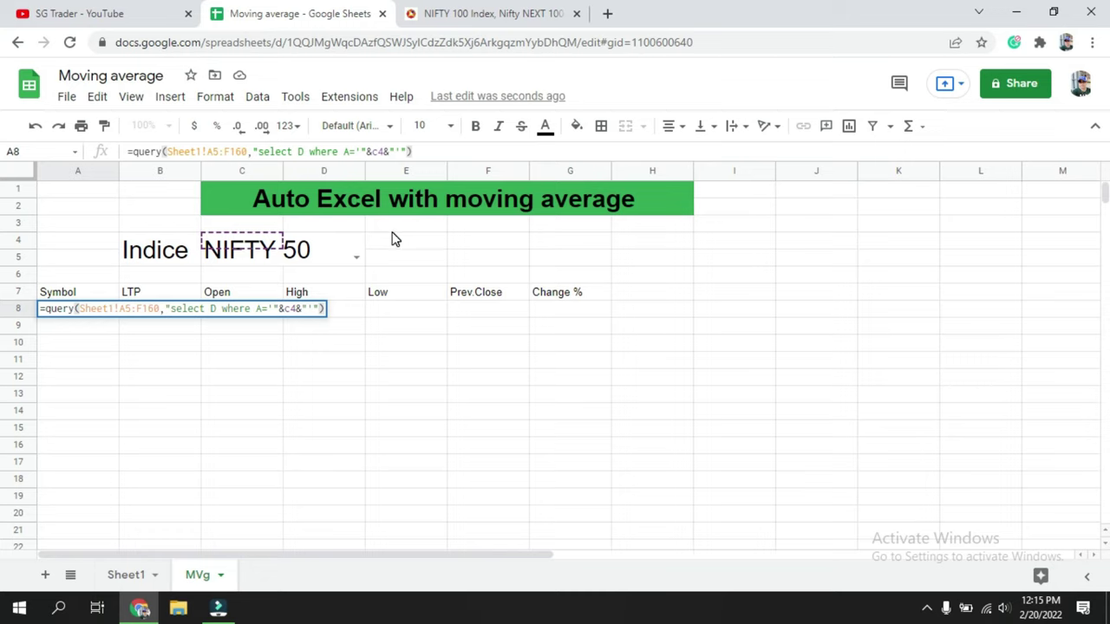
key("Return")
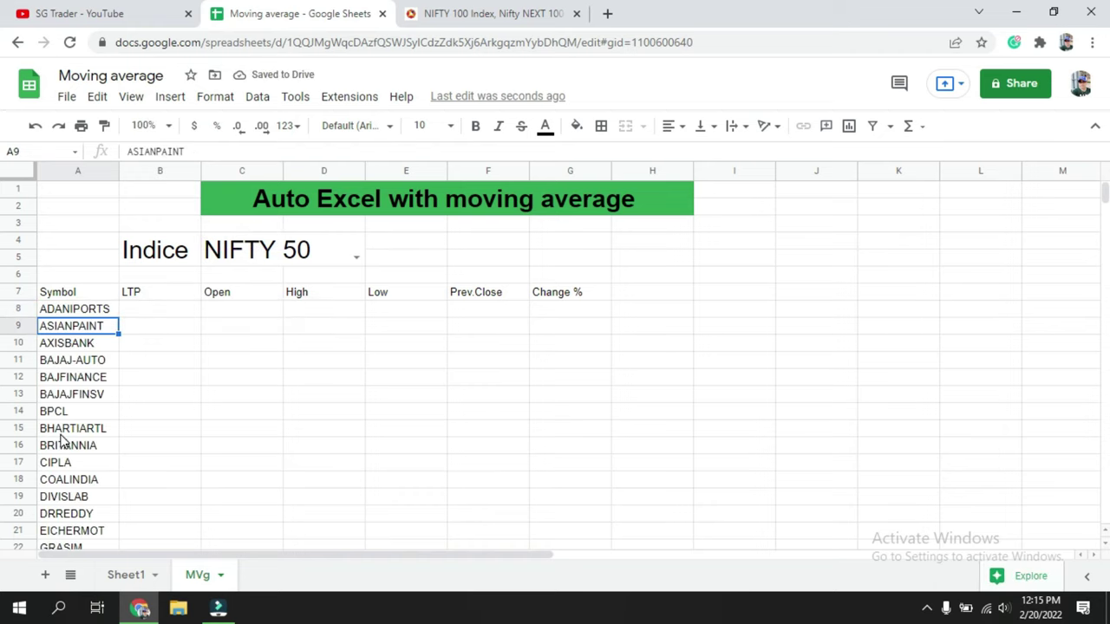
scroll(62, 434, "down", 3)
scroll(62, 438, "down", 4)
scroll(62, 441, "down", 3)
scroll(62, 433, "up", 4)
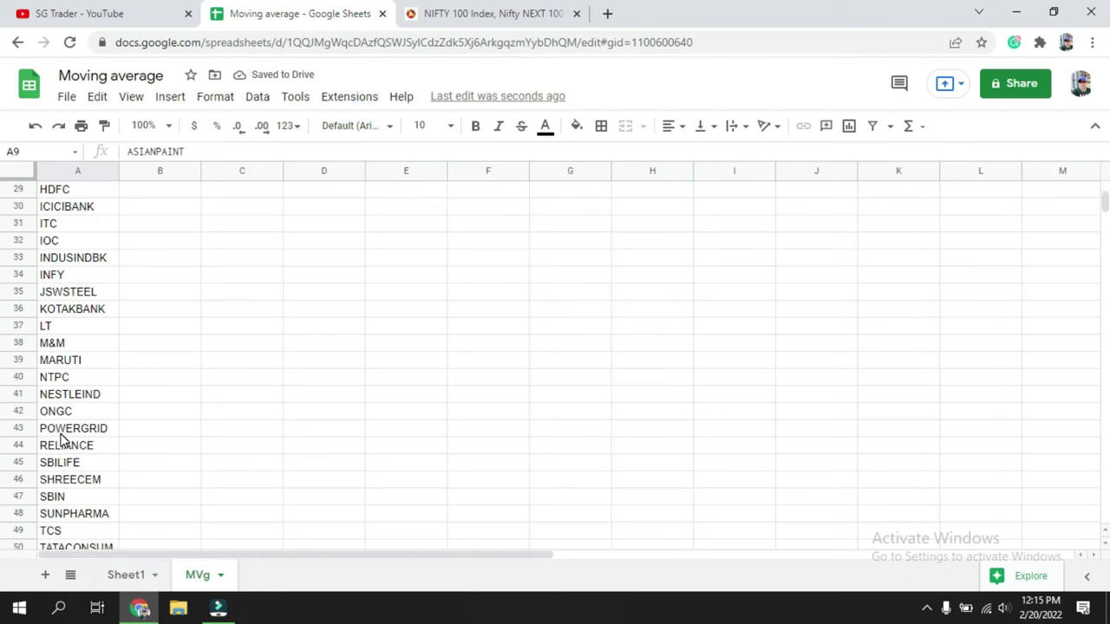
scroll(64, 427, "up", 4)
scroll(64, 427, "up", 2)
left_click(354, 254)
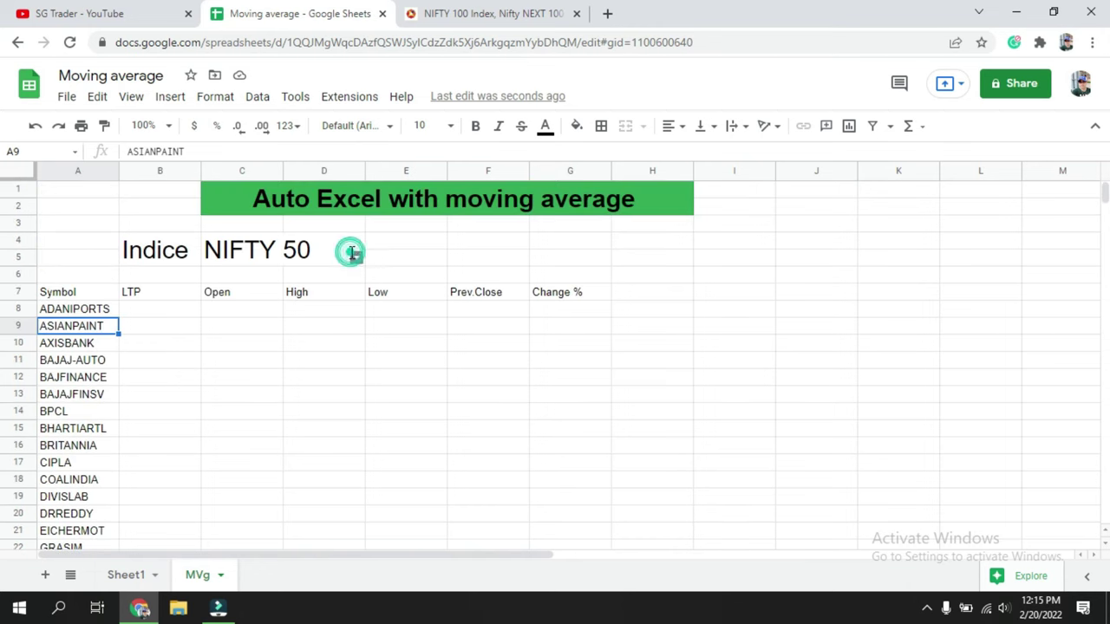
left_click(244, 299)
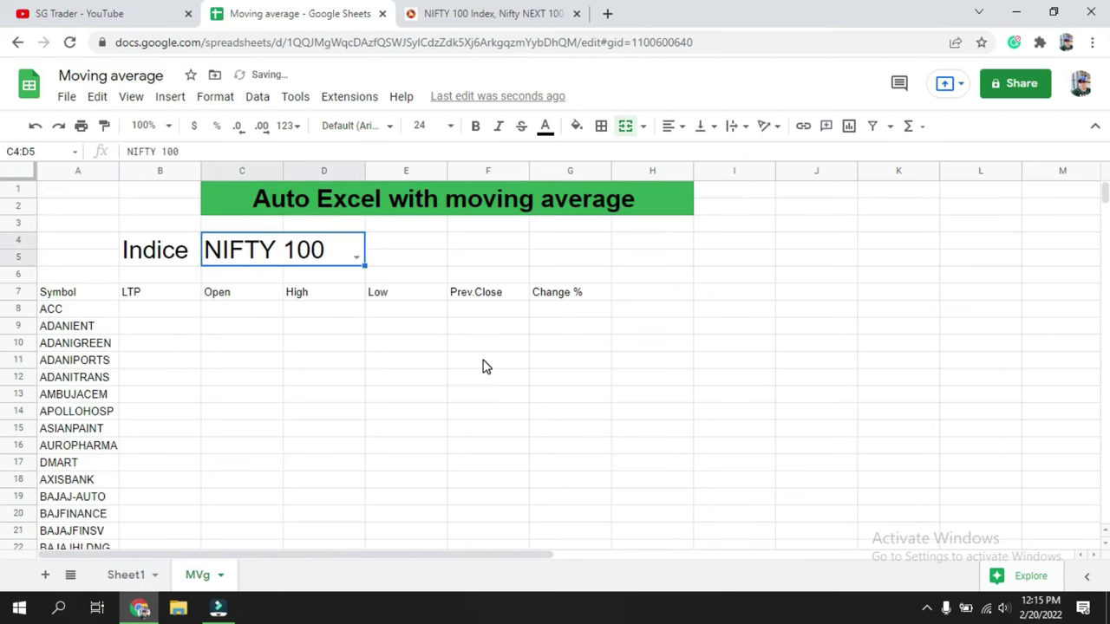
scroll(67, 379, "down", 7)
scroll(67, 378, "down", 4)
scroll(69, 377, "down", 3)
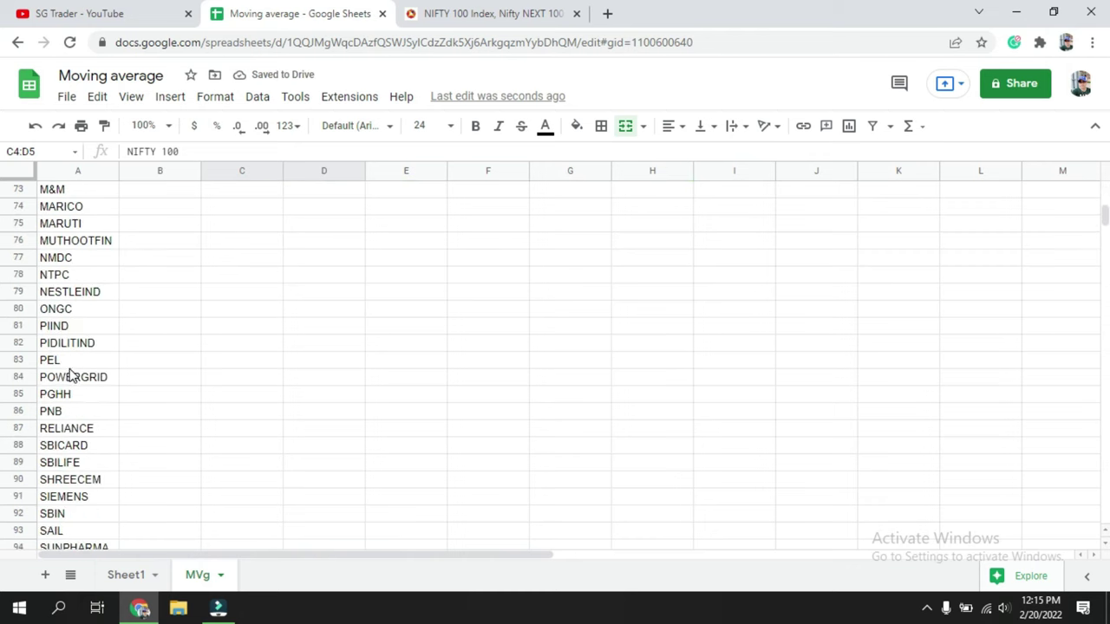
scroll(73, 374, "down", 7)
scroll(73, 375, "up", 14)
scroll(77, 373, "up", 8)
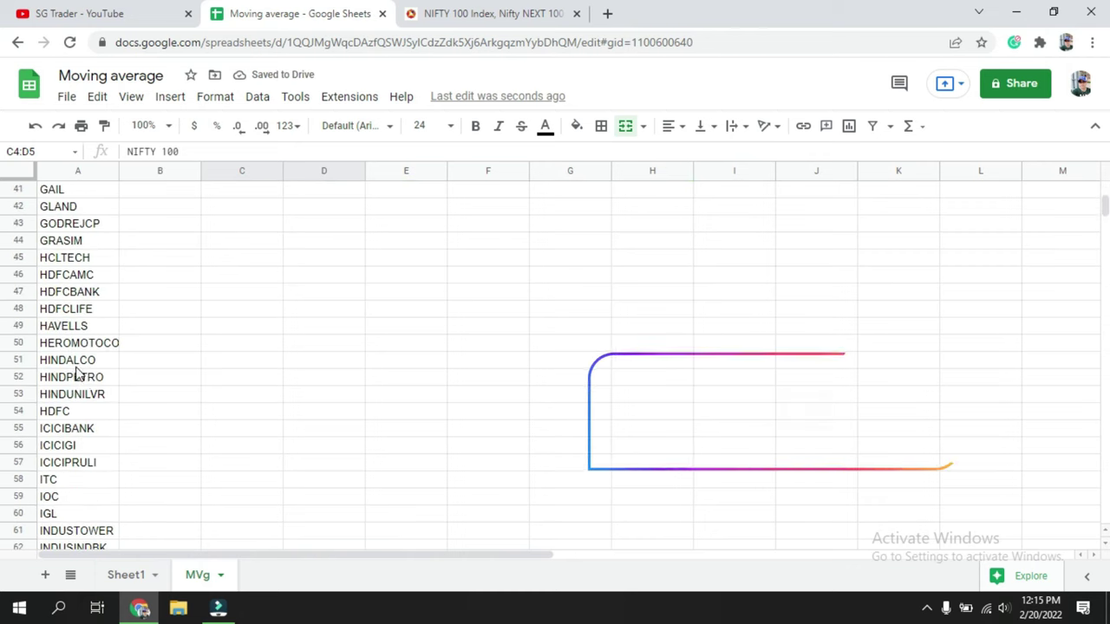
scroll(87, 377, "up", 10)
scroll(116, 392, "up", 4)
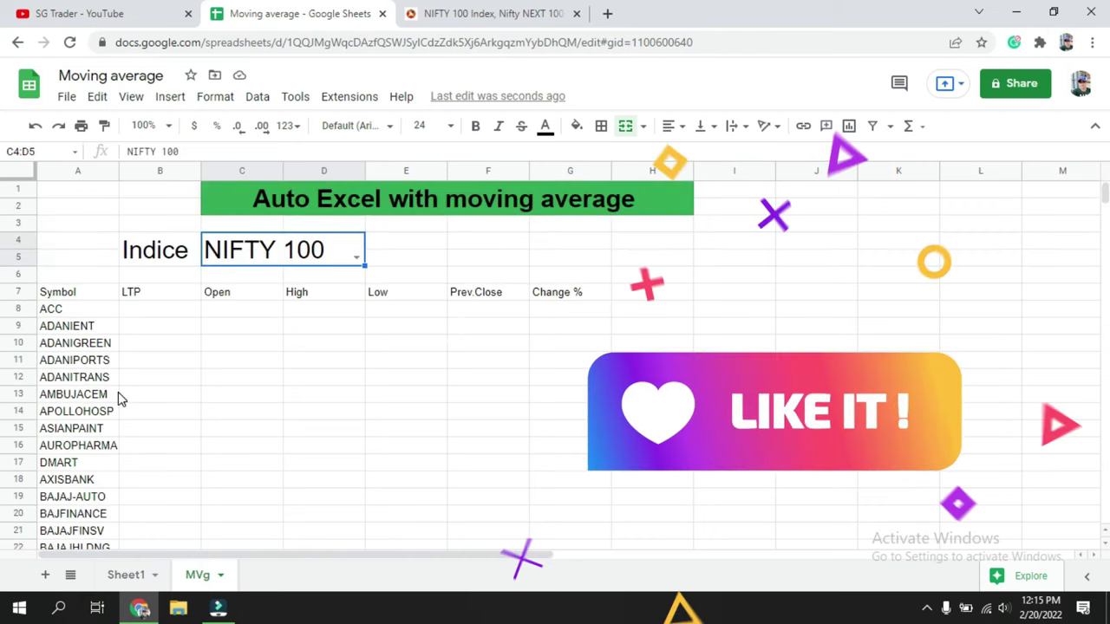
left_click(356, 257)
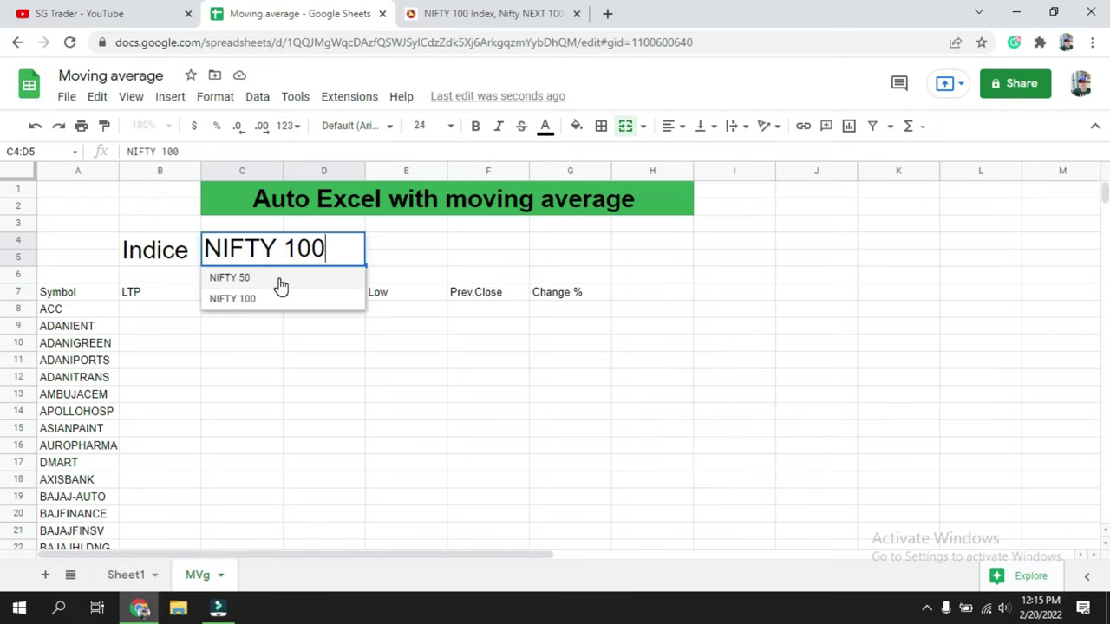
left_click(276, 279)
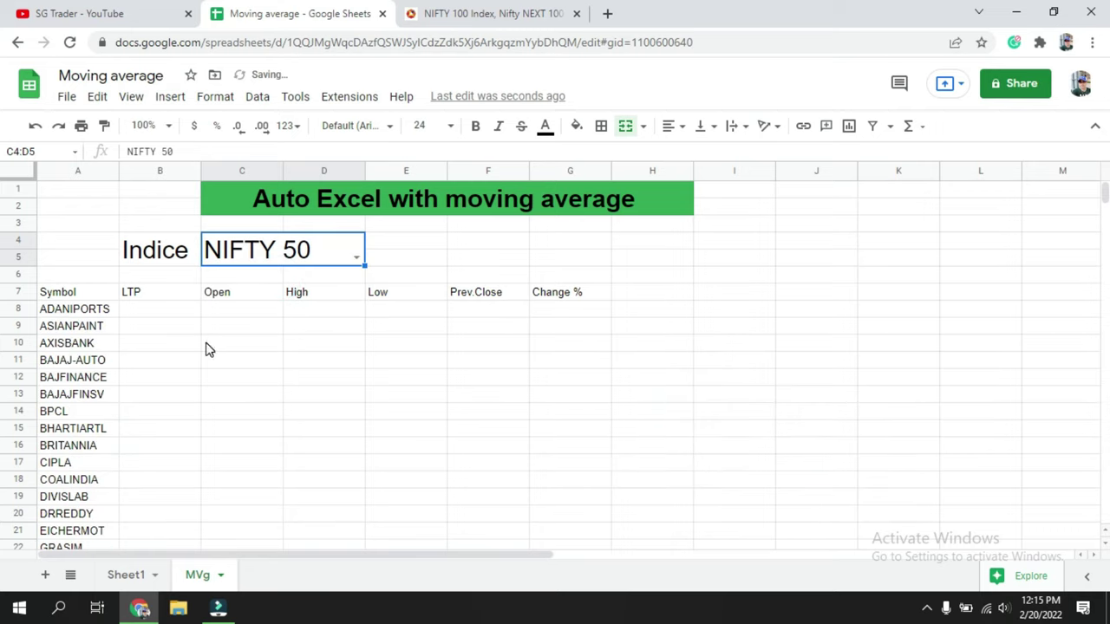
left_click(260, 341)
left_click(156, 311)
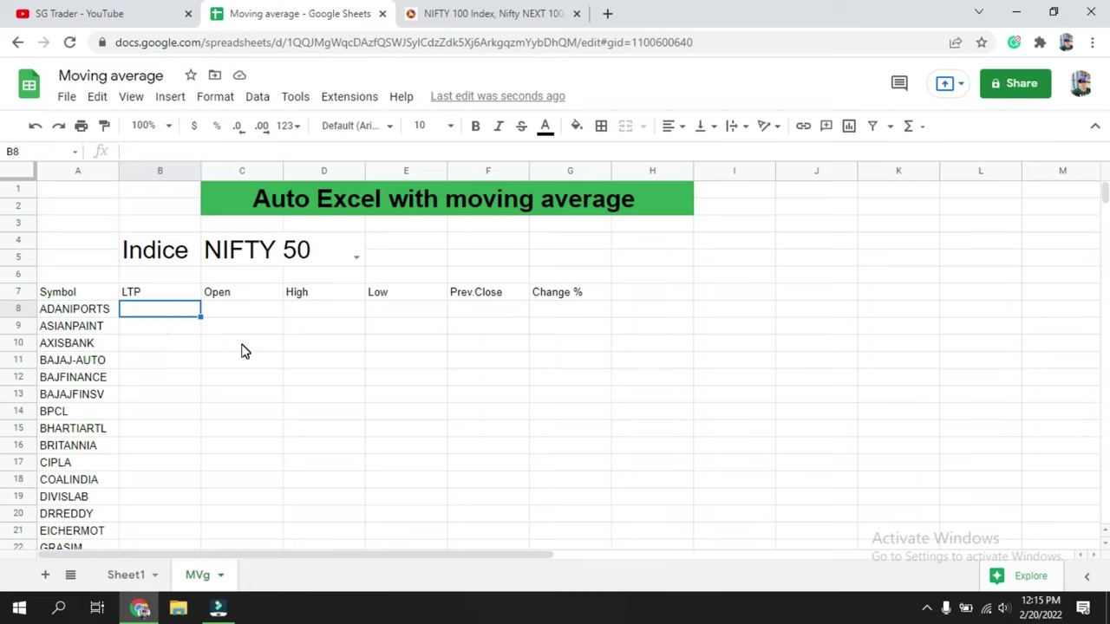
Fill the A7:G7 header row yellow
left_click_drag(68, 294, 563, 296)
left_click(576, 126)
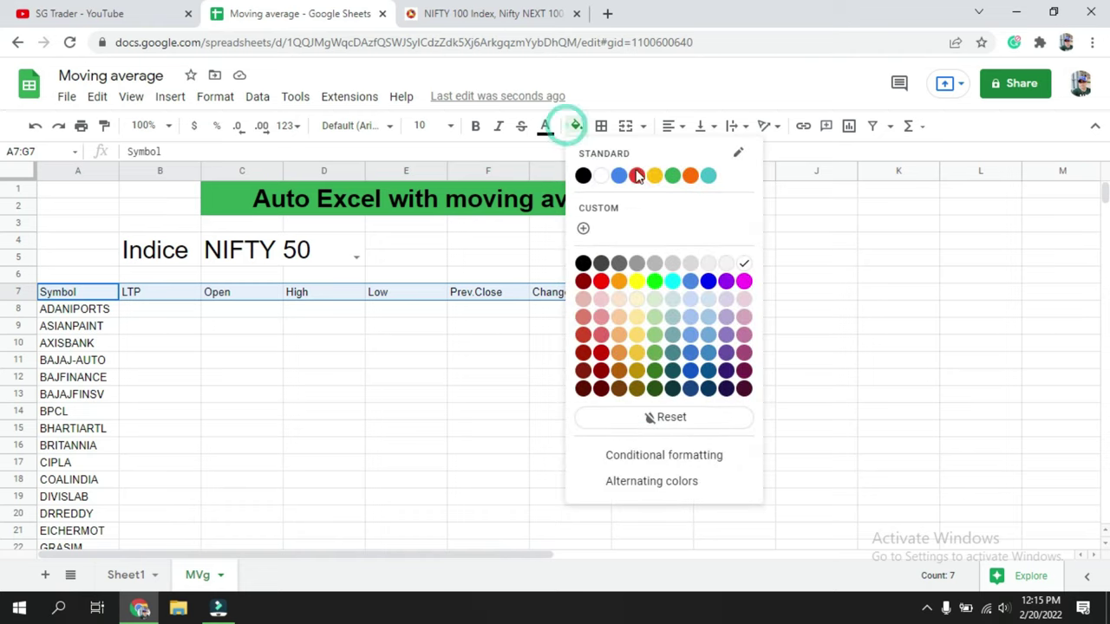
left_click(654, 176)
left_click(445, 378)
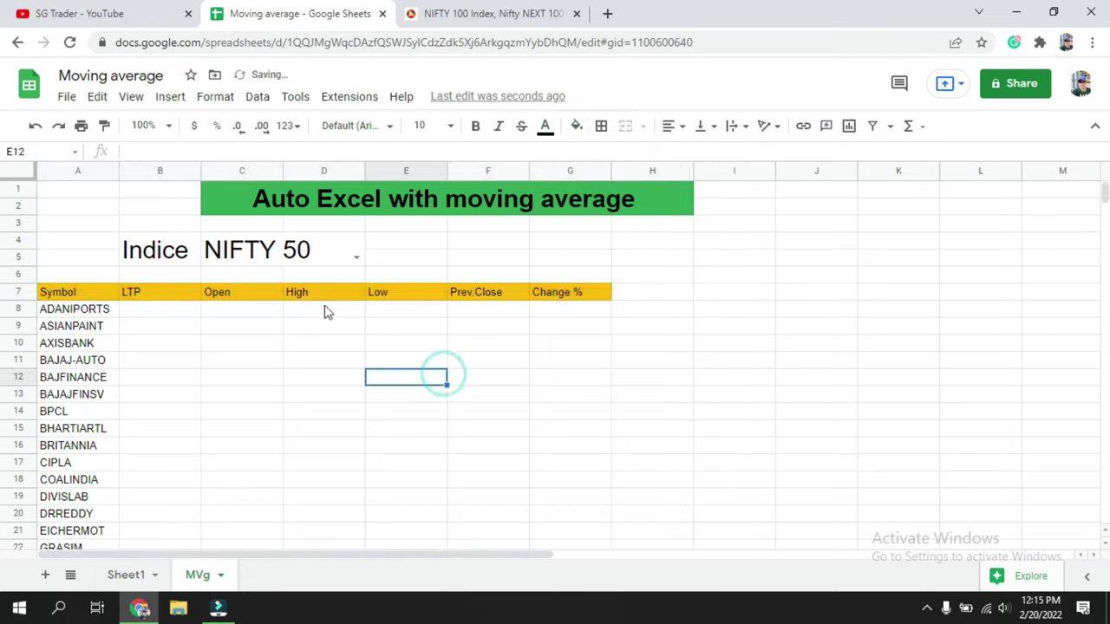
Fill the Indice and NIFTY 50 cells dark teal and make NIFTY 50 text white
left_click(155, 247)
left_click(576, 126)
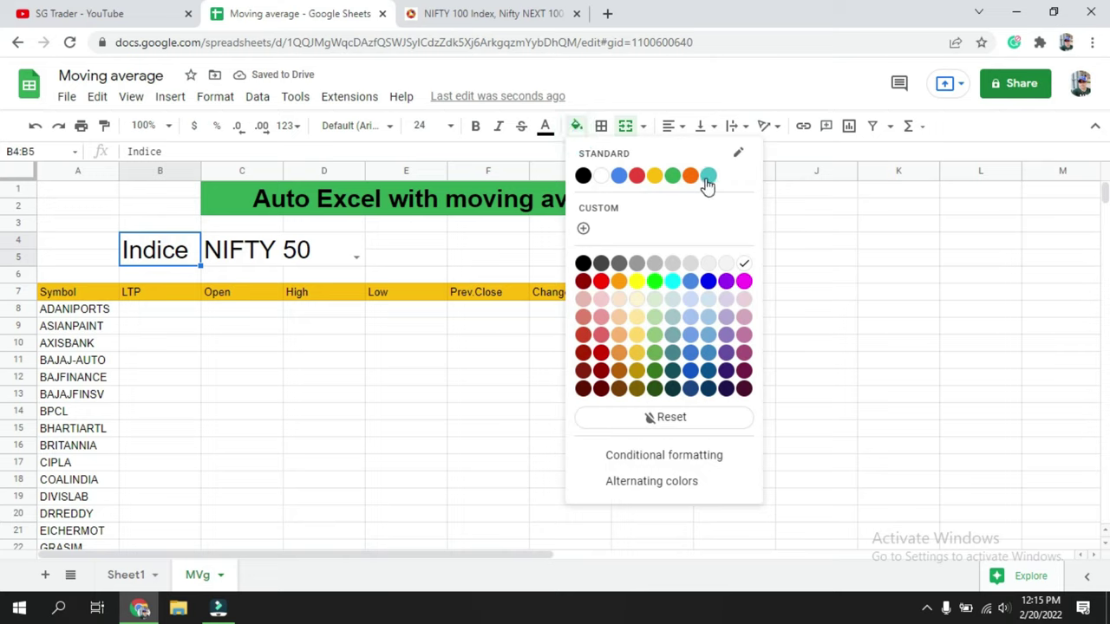
left_click(673, 353)
left_click(286, 254)
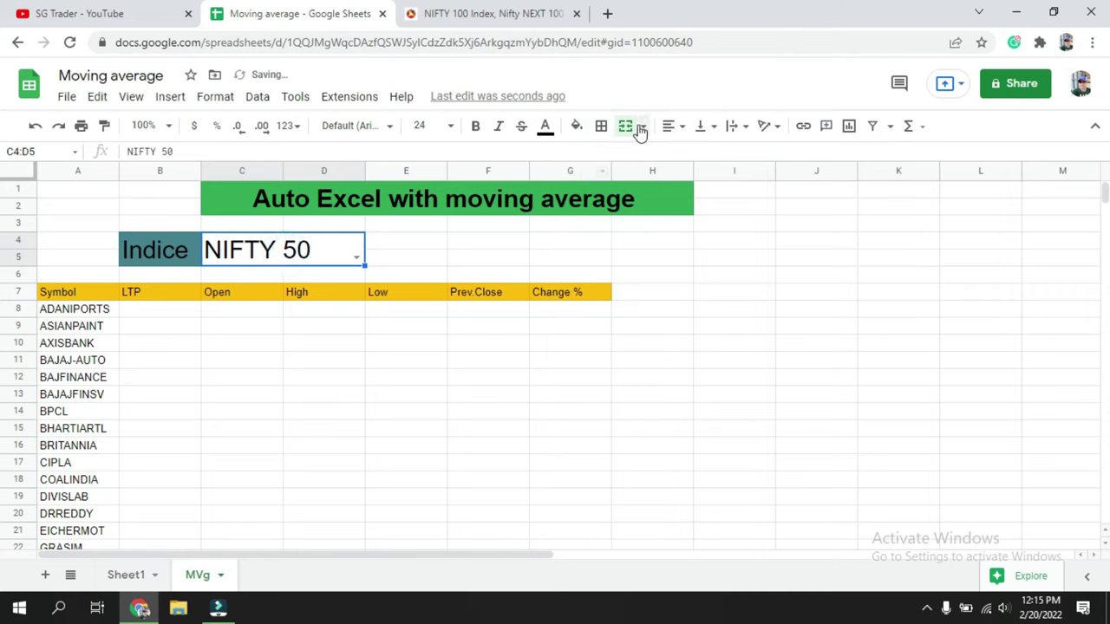
left_click(576, 125)
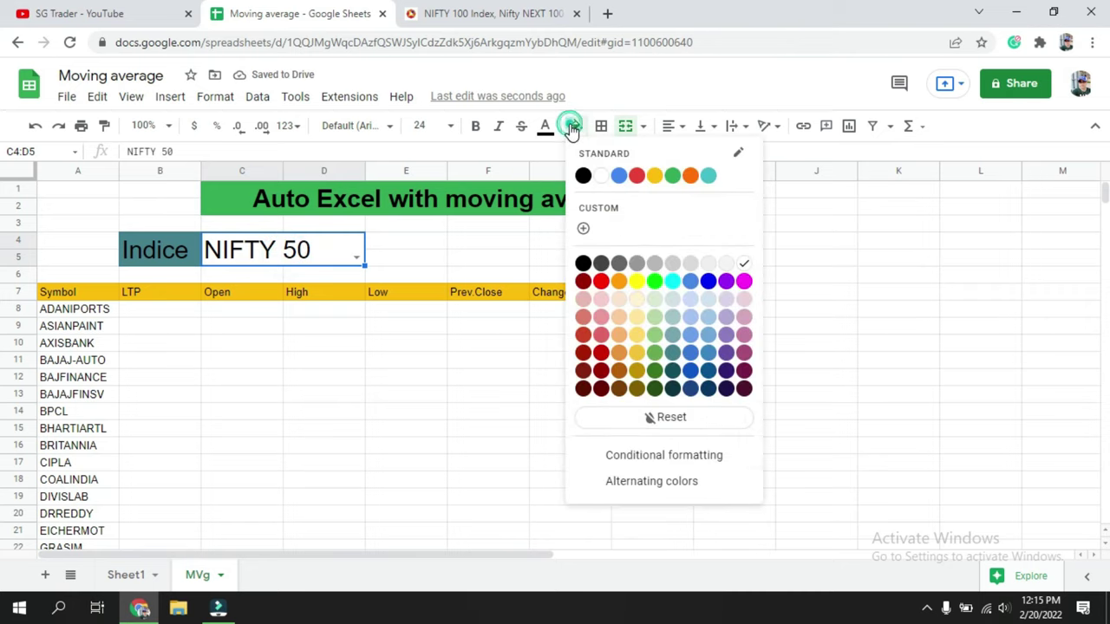
left_click(676, 372)
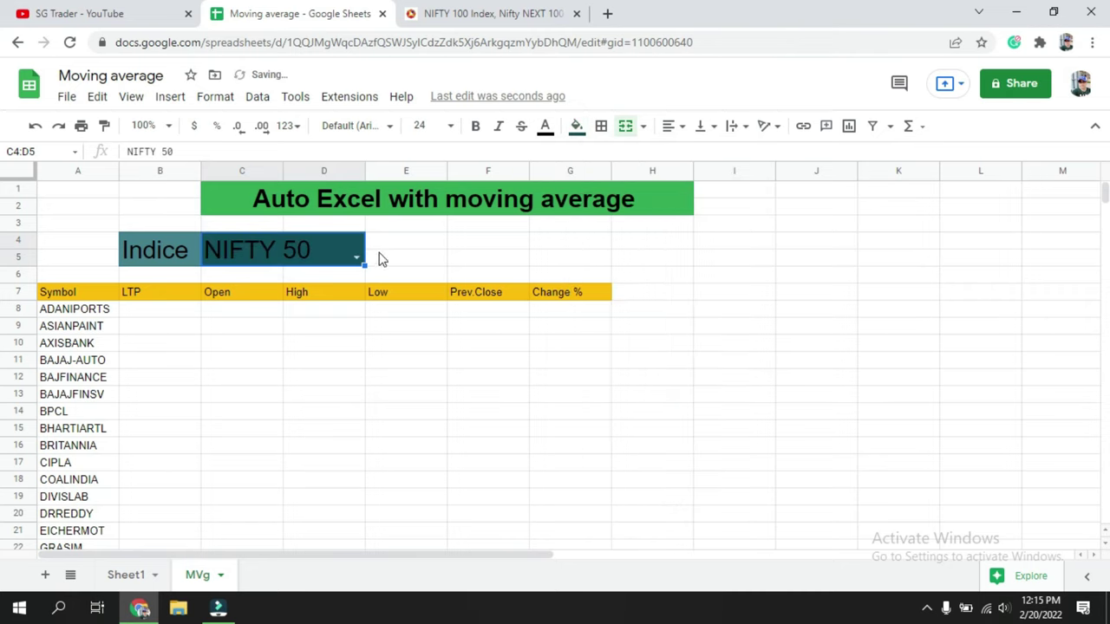
left_click(544, 126)
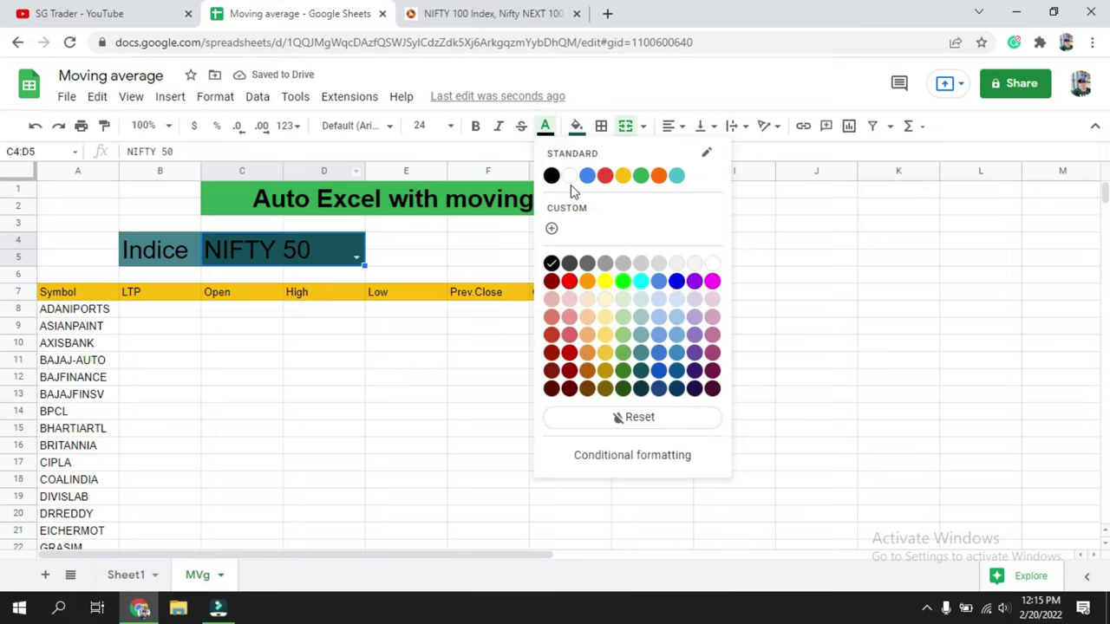
left_click(569, 176)
left_click(674, 403)
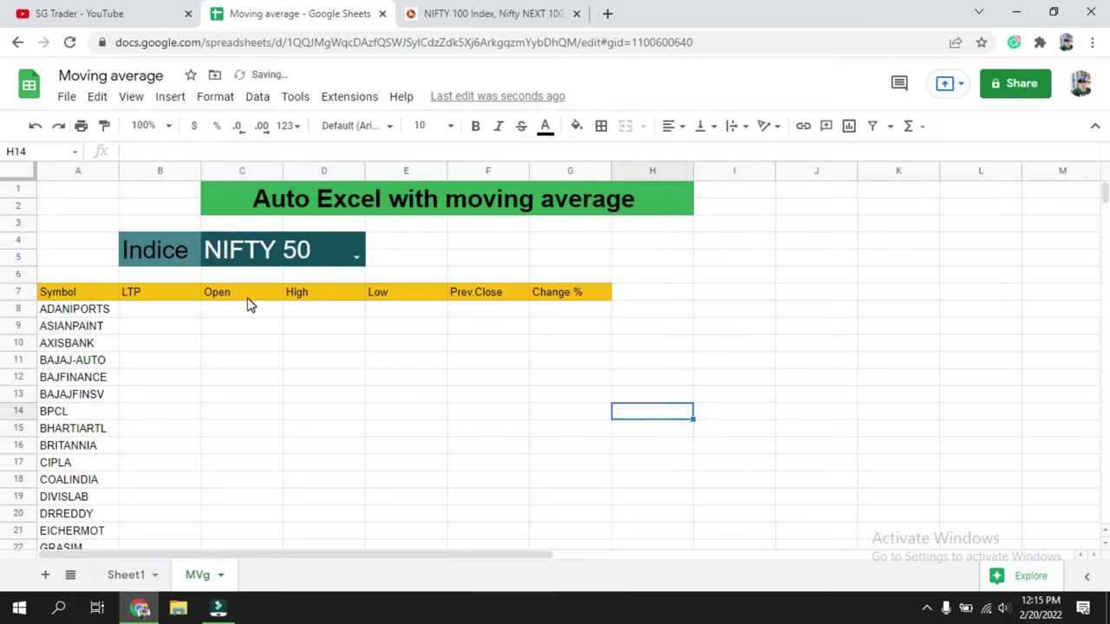
left_click(165, 316)
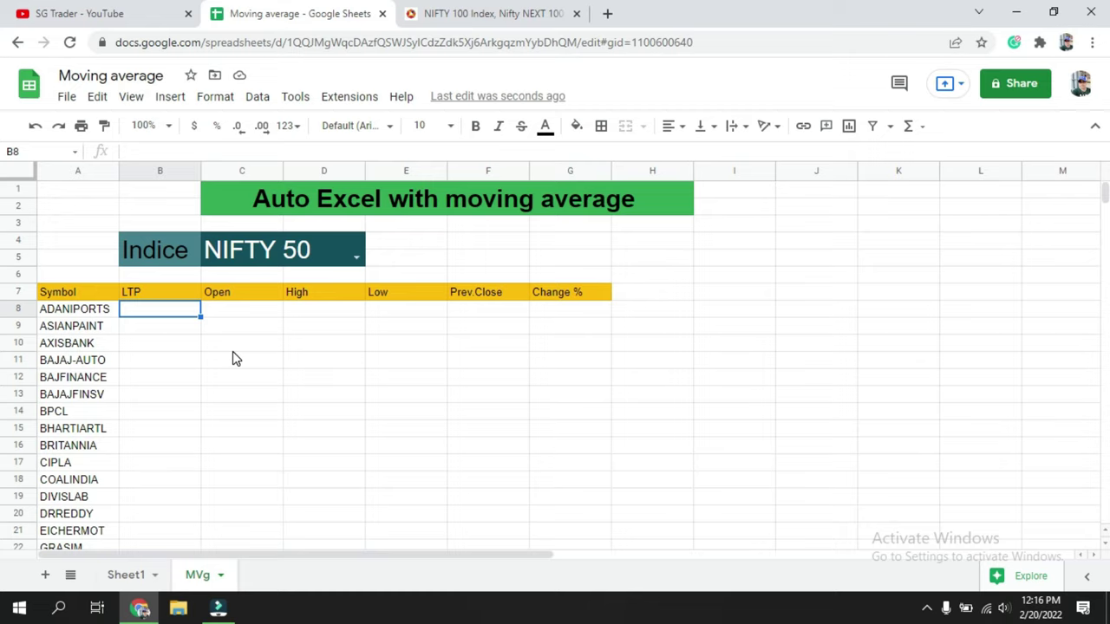
Begin B8's LTP lookup with =googlefinance("NSE:"& to prefix the NSE exchange
type("=g")
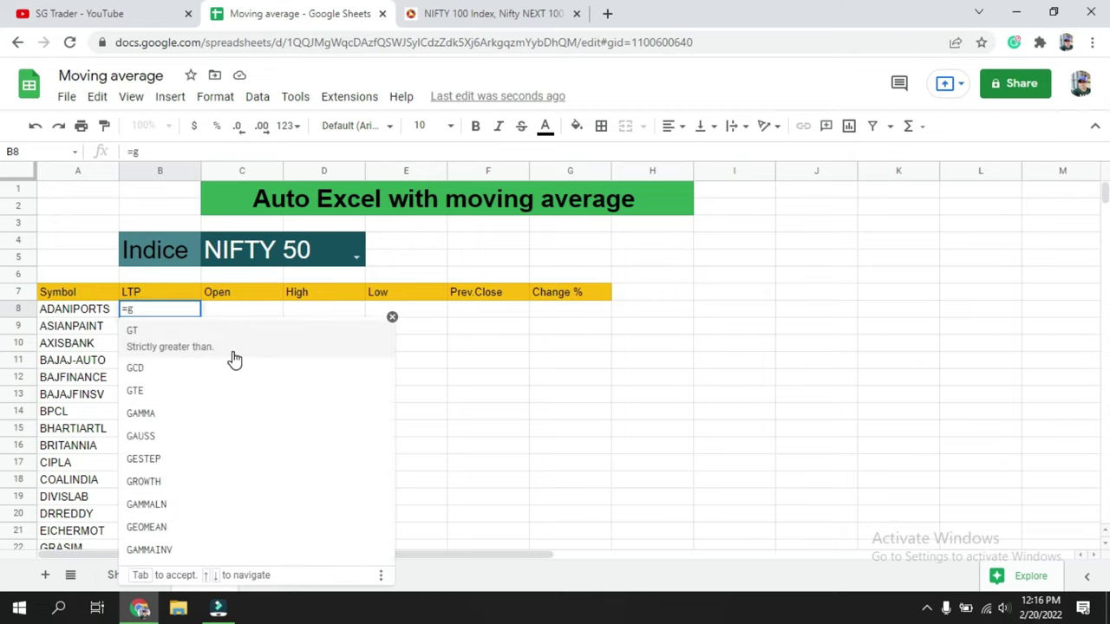
type("ooglefinance")
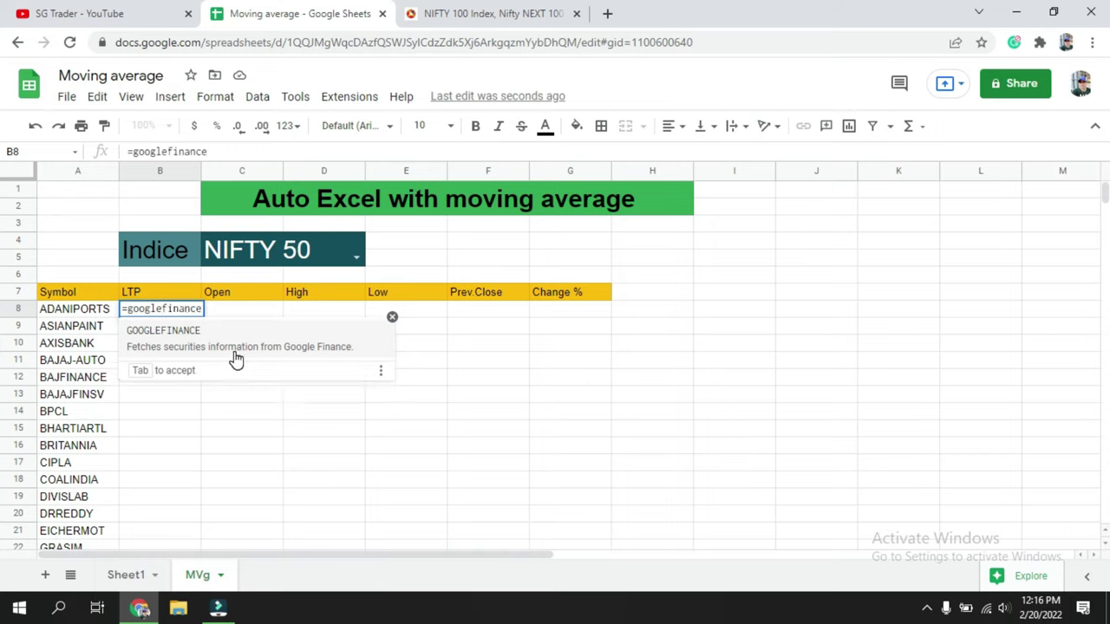
type("(")
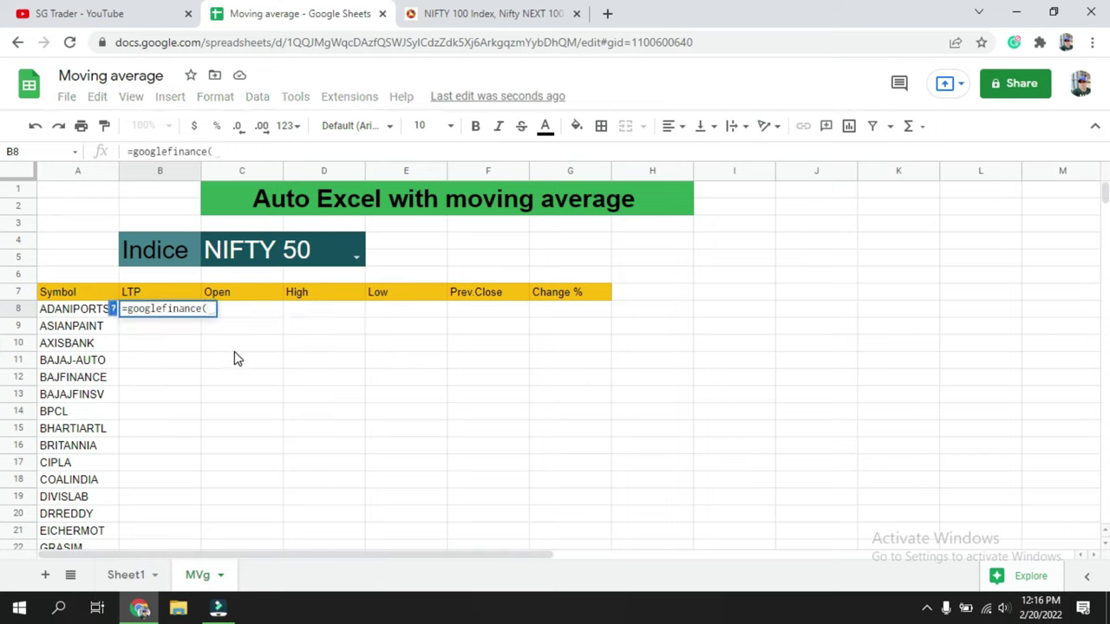
type("\"")
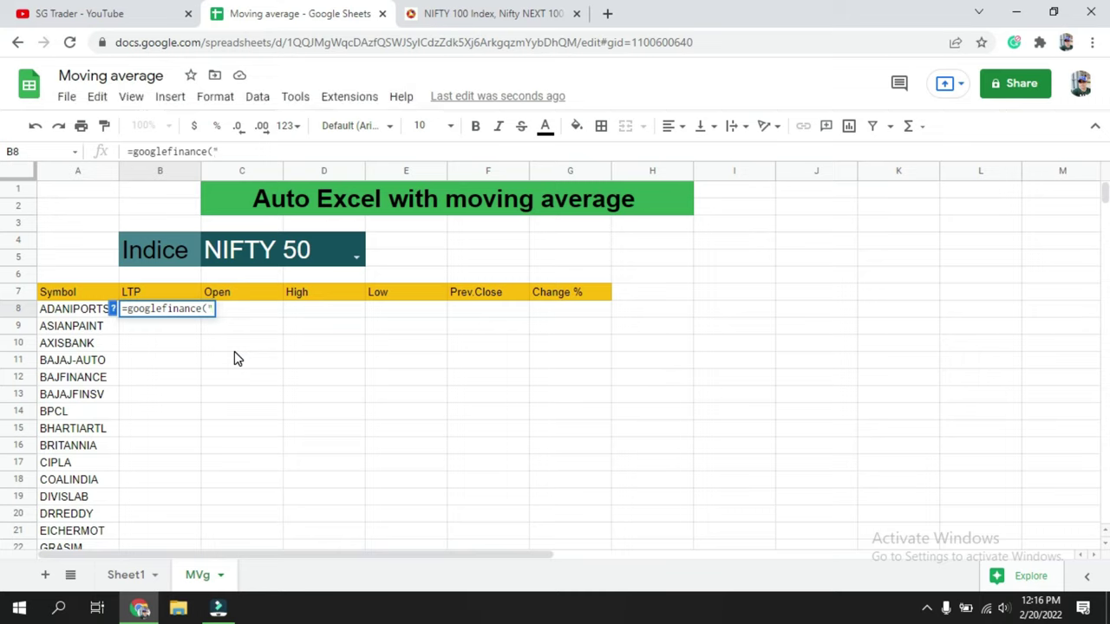
type("NSE")
type(":")
type("\"")
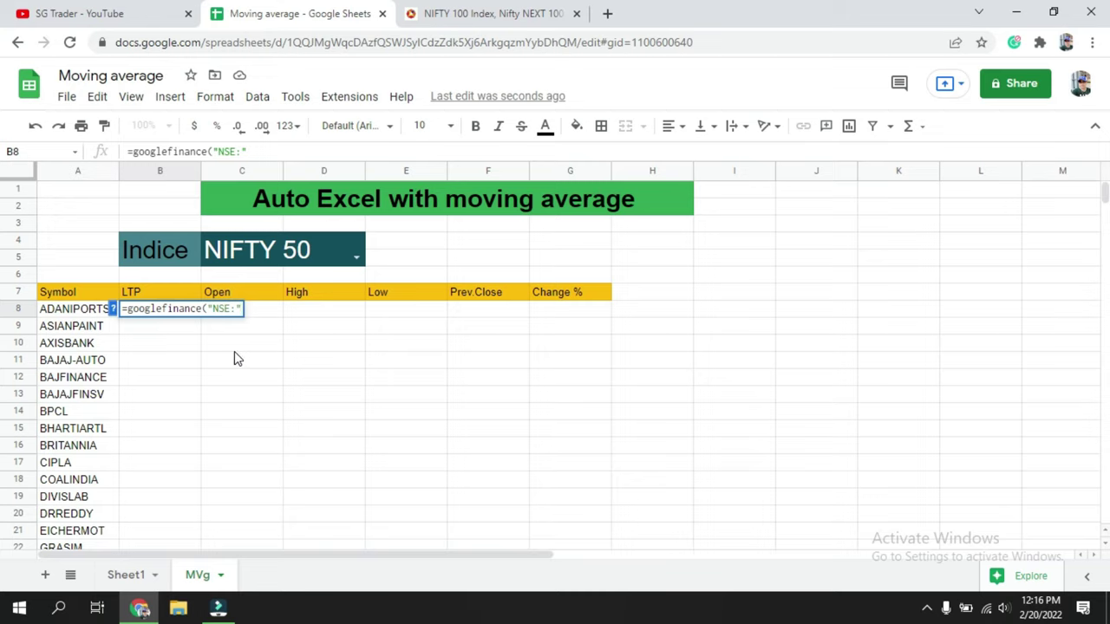
type("&")
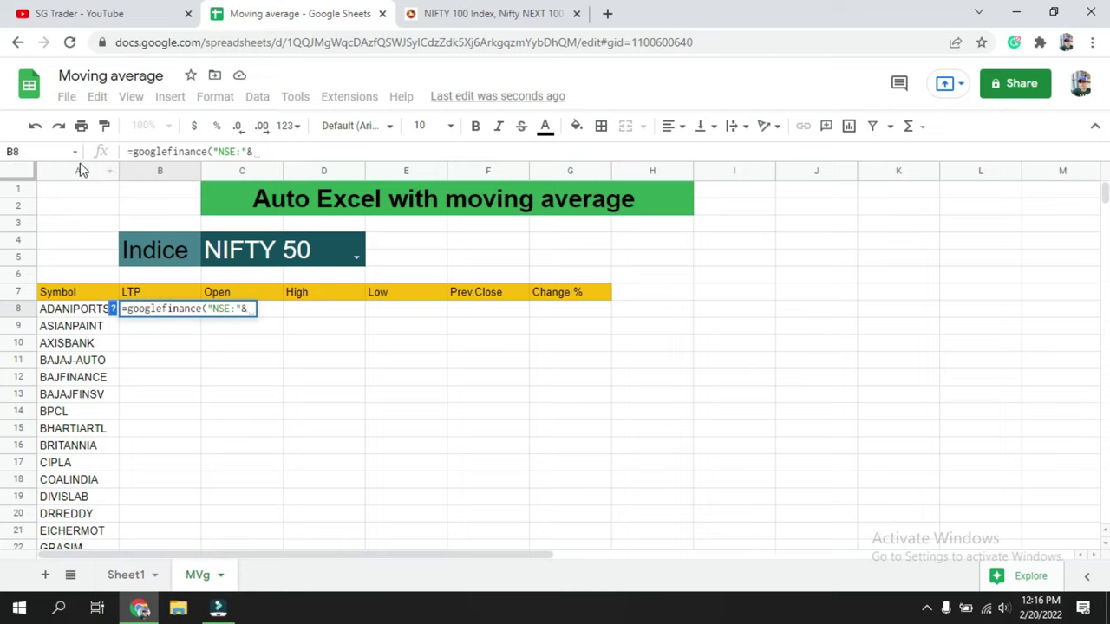
Complete =googlefinance("NSE:"&A8,"price") in B8 for ADANIPORTS' live price
left_click(65, 312)
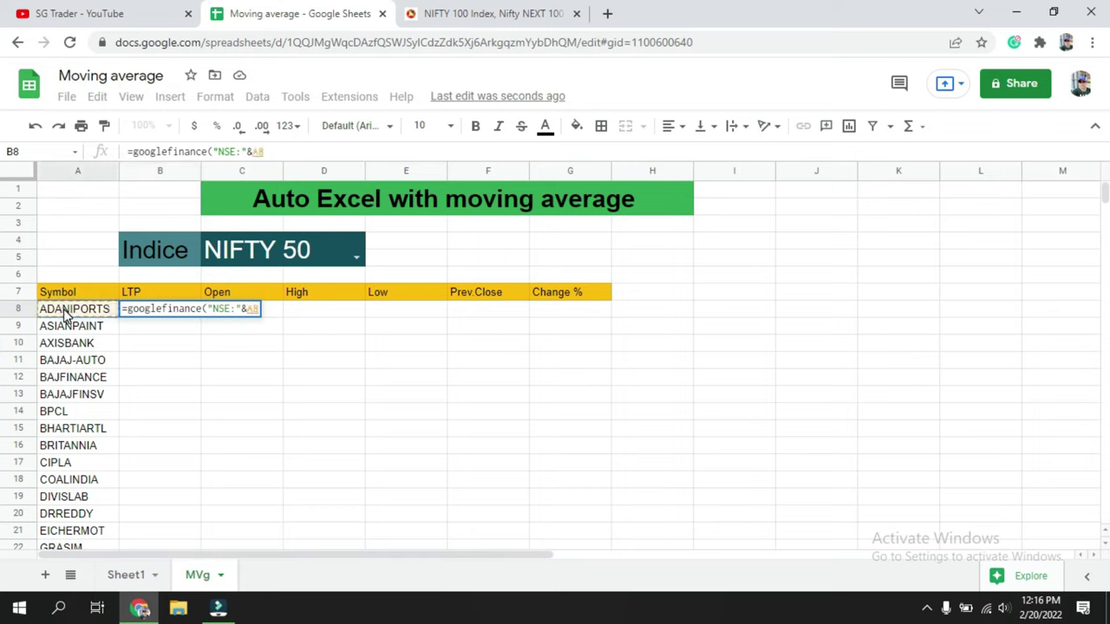
type(",\"")
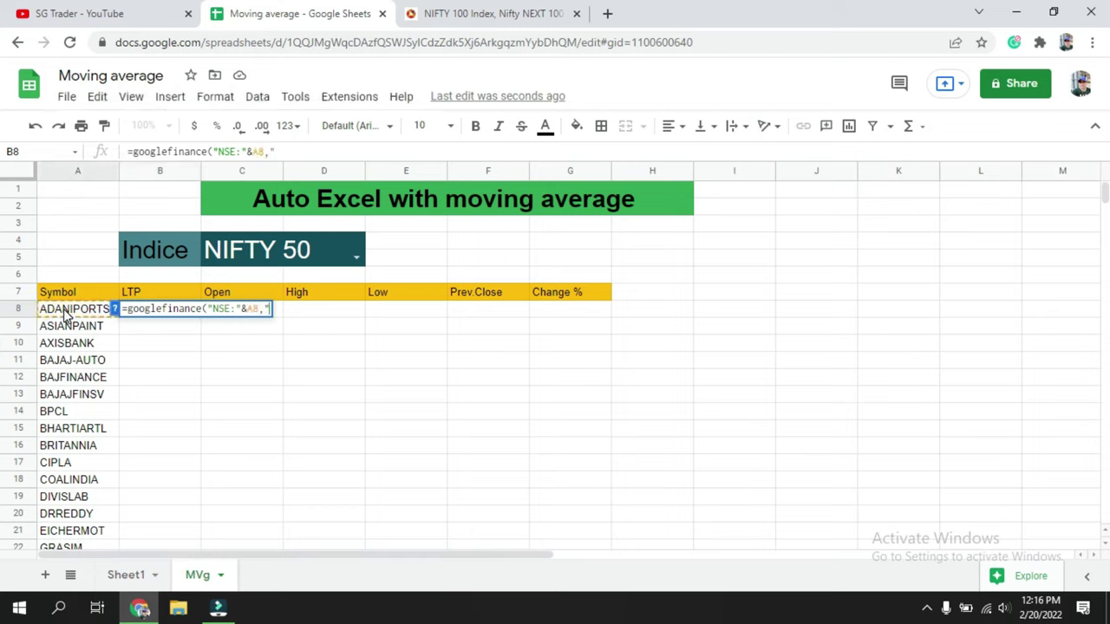
type("pr")
type("ice")
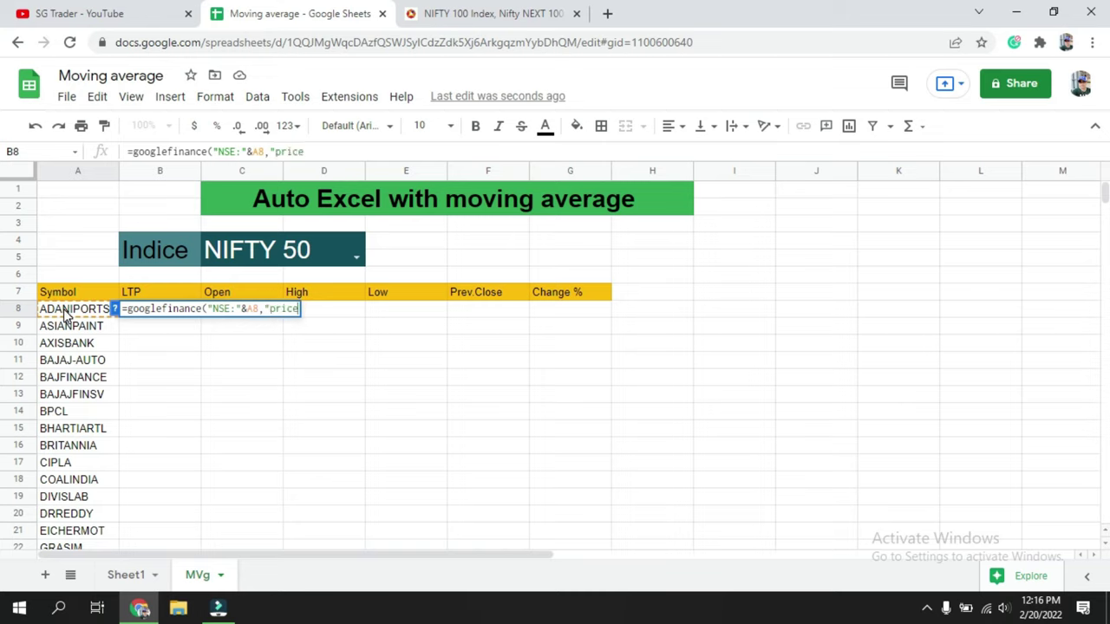
type("\"")
type(")")
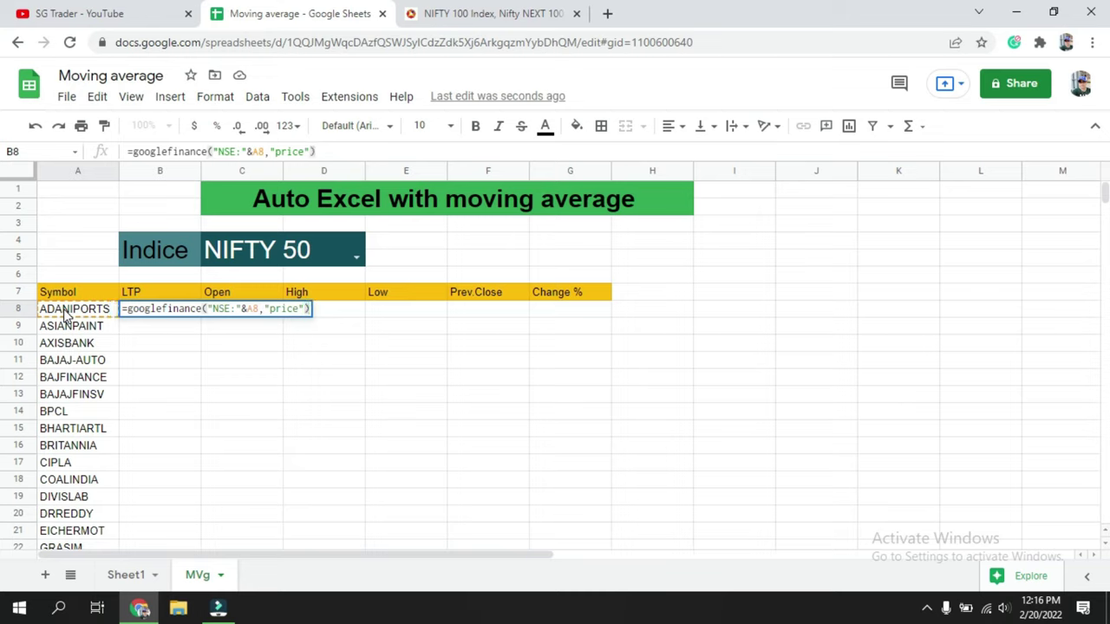
key("Return")
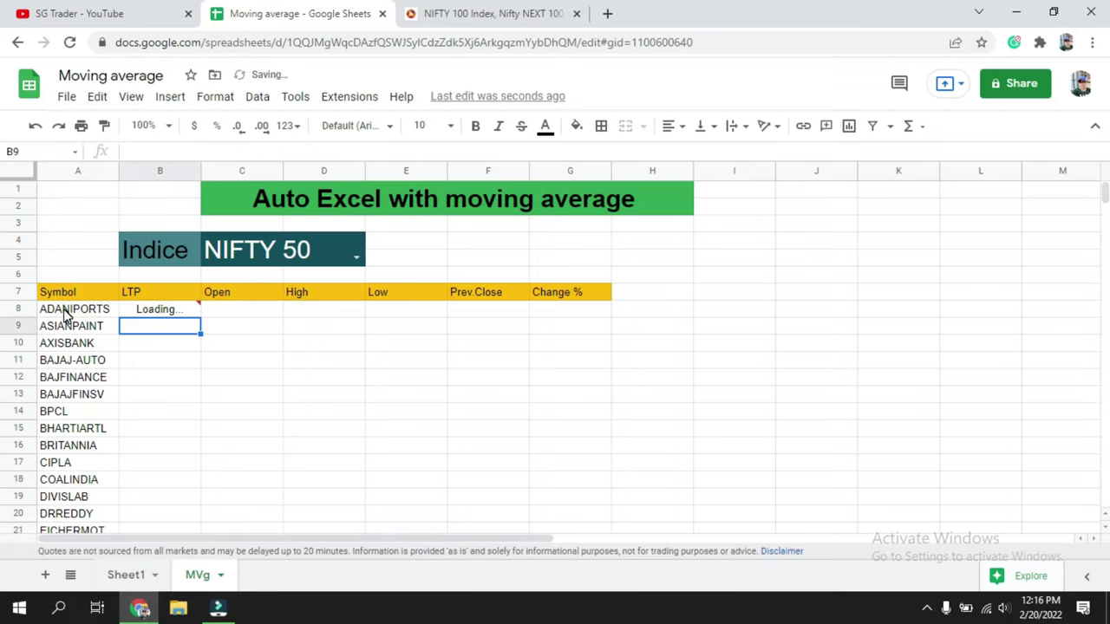
Fill B8's price formula down the LTP column for all NIFTY 50 symbols
left_click(156, 309)
double_click(200, 314)
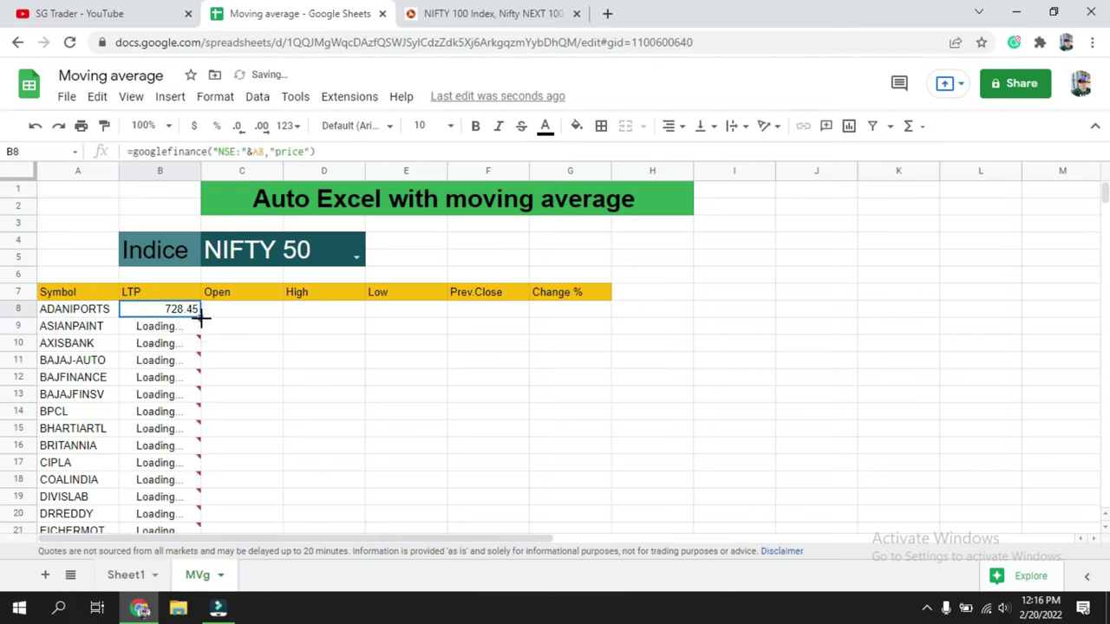
scroll(196, 491, "down", 3)
scroll(196, 491, "down", 3)
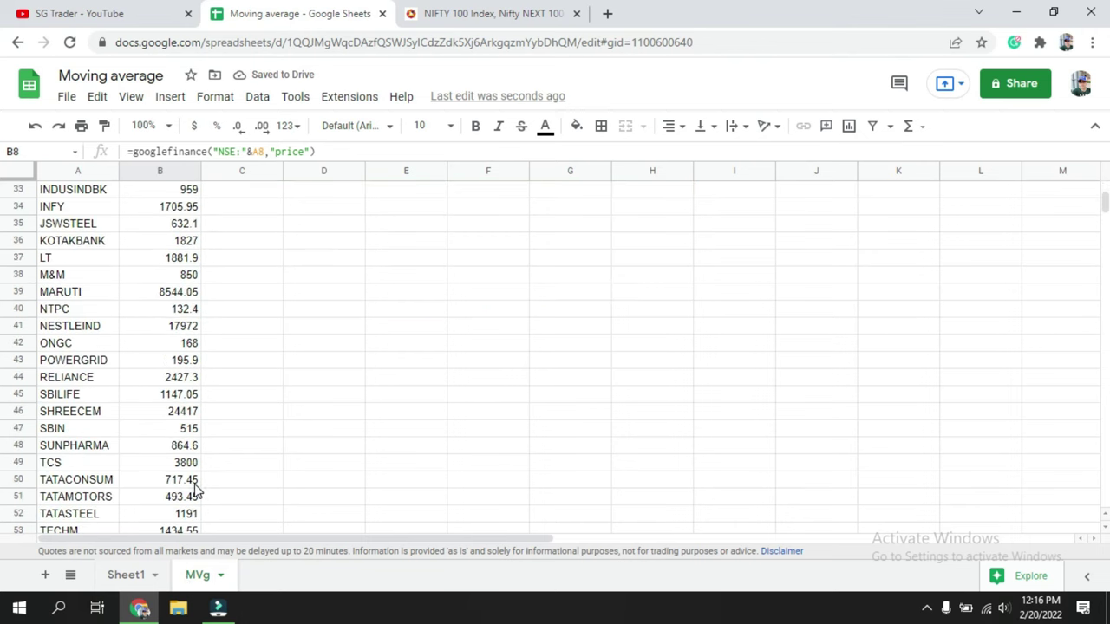
scroll(196, 491, "down", 3)
scroll(173, 451, "up", 3)
scroll(166, 438, "up", 5)
scroll(169, 440, "up", 2)
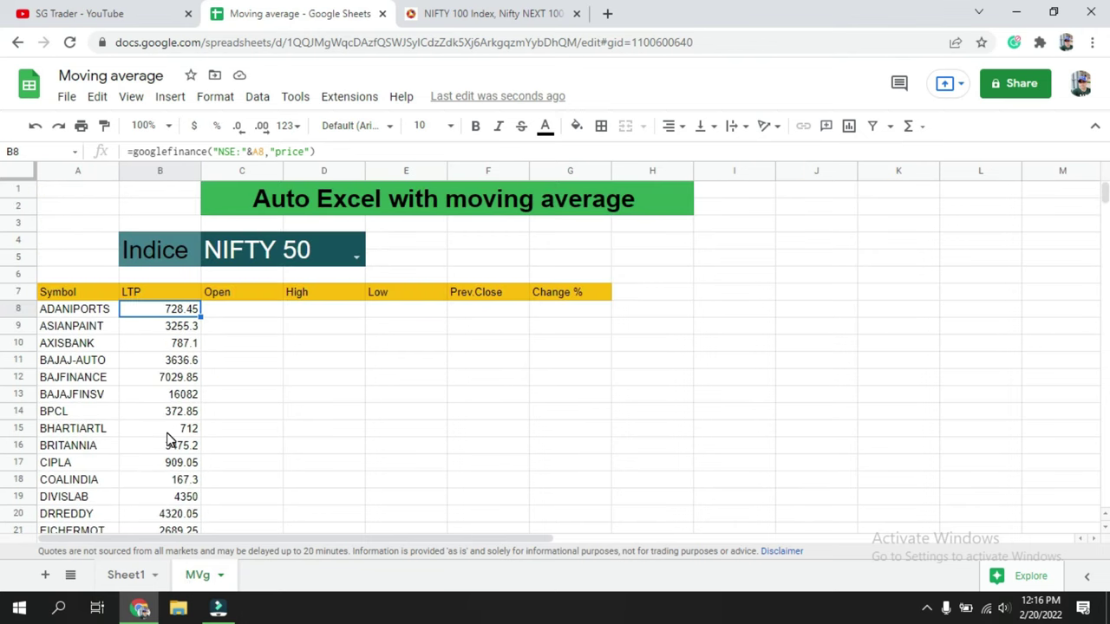
left_click(228, 310)
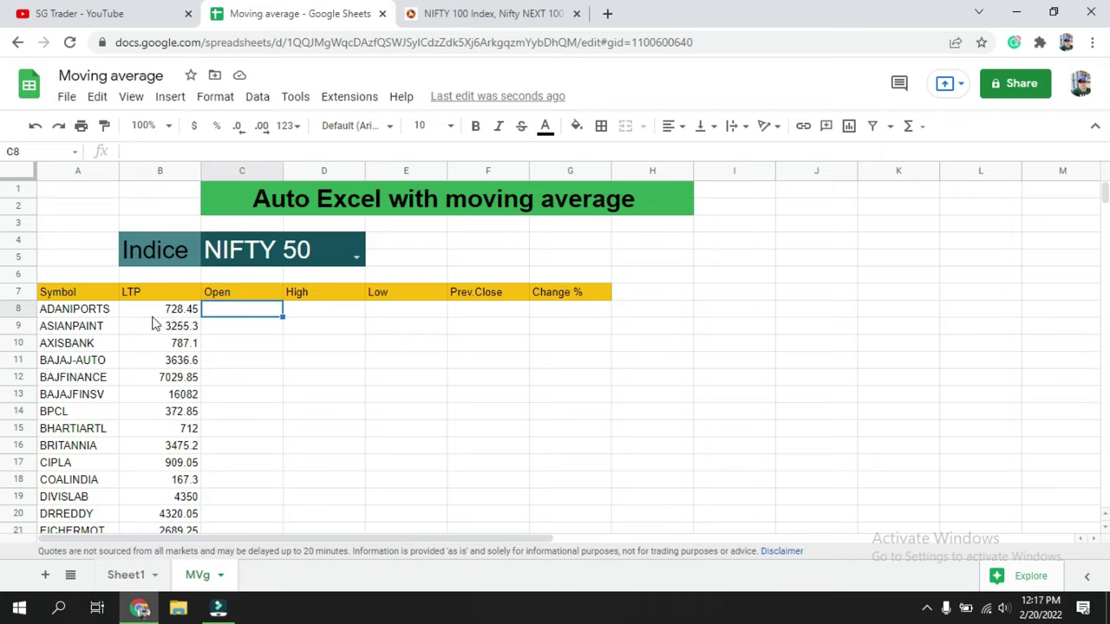
Copy B8's price formula into C8
left_click(169, 310)
left_click(333, 151)
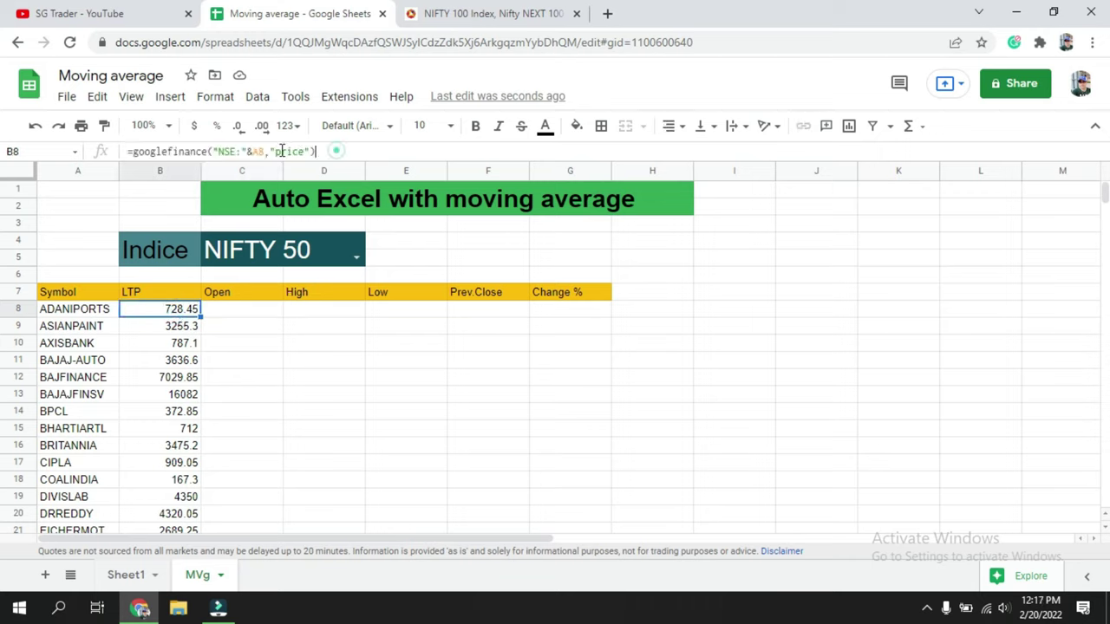
left_click_drag(319, 152, 120, 151)
key("ctrl+c")
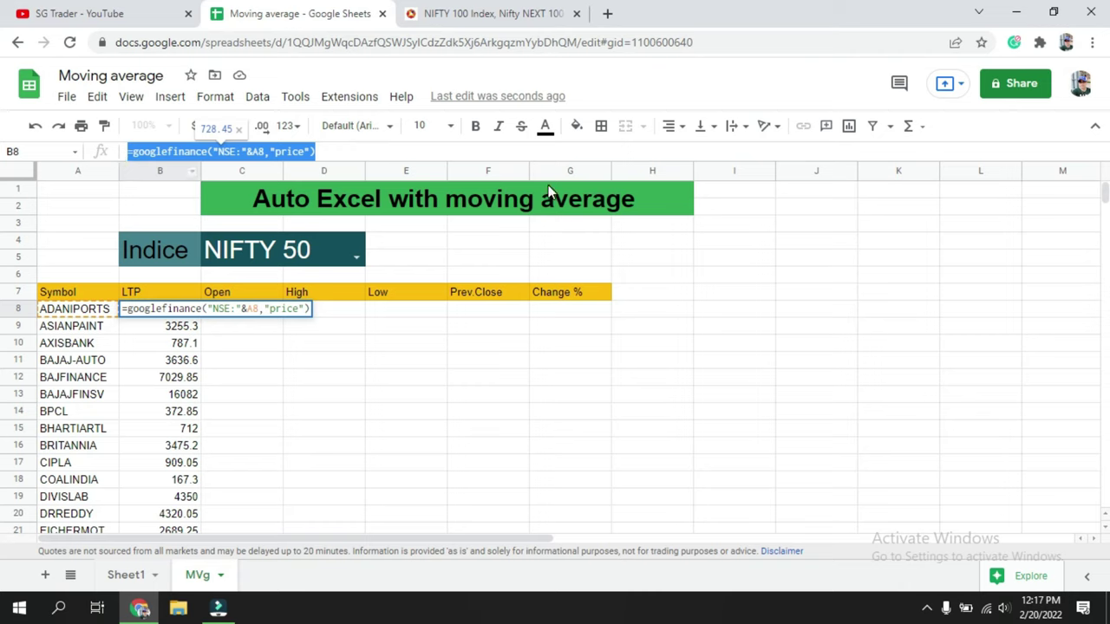
key("ctrl+Return")
left_click(243, 310)
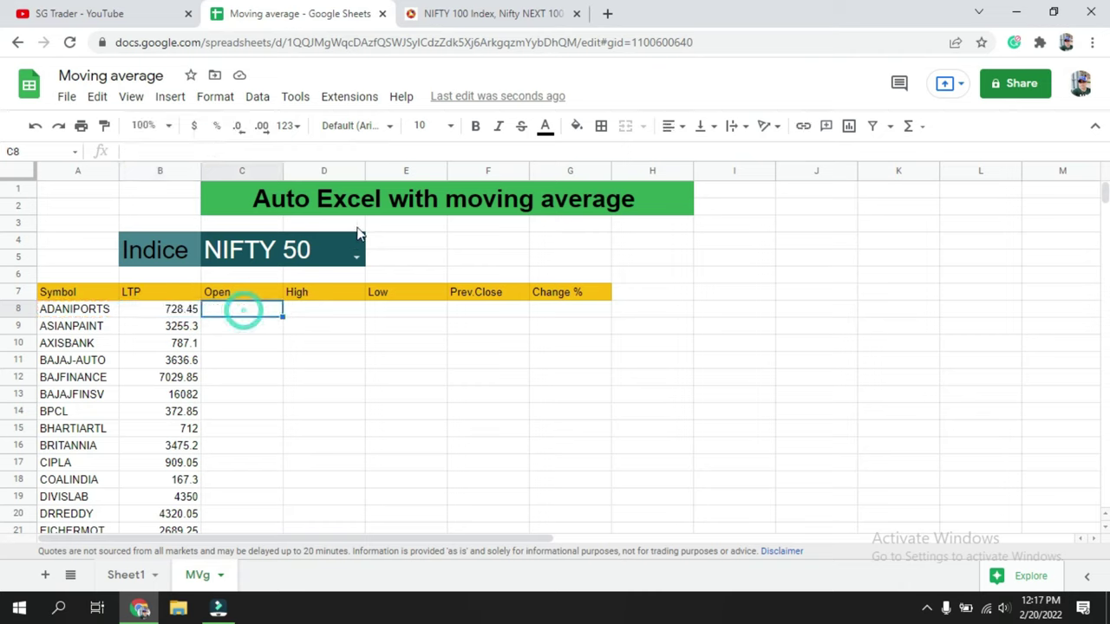
left_click(293, 150)
key("ctrl+v")
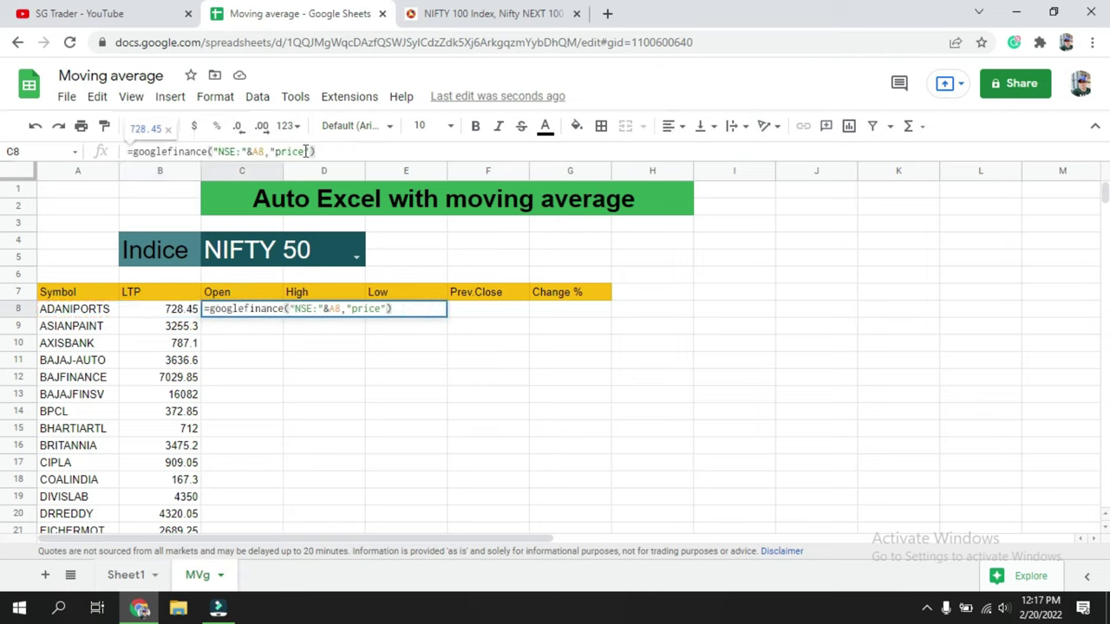
Change C8's attribute to "priceopen" and fill it down the Open column
left_click(303, 151)
key("BackSpace")
key("BackSpace")
key("BackSpace")
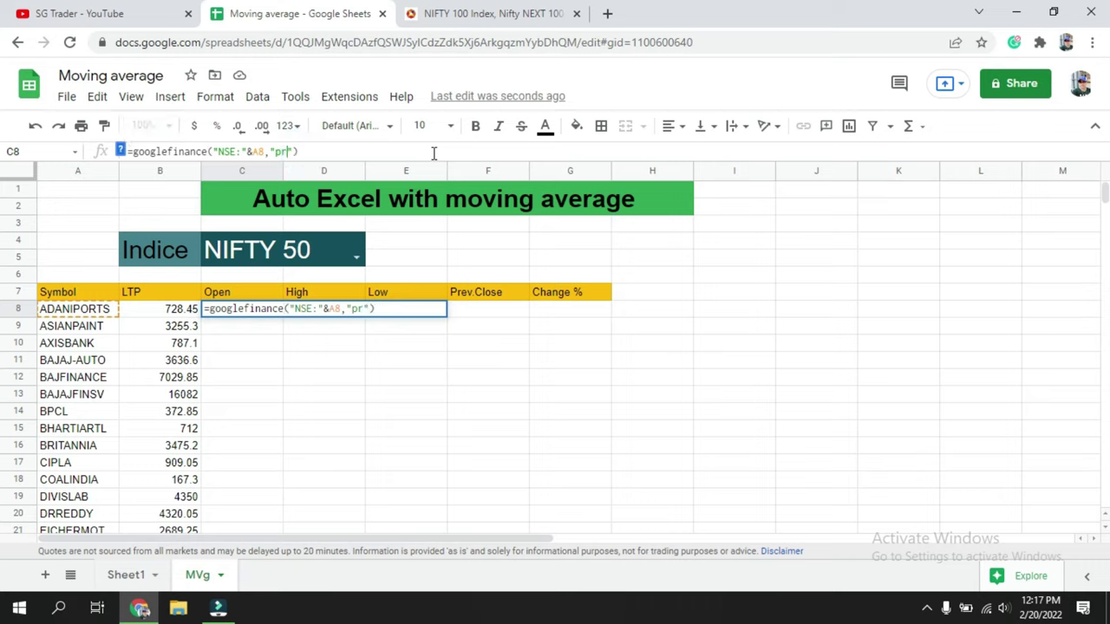
key("BackSpace")
type("open")
key("BackSpace")
key("BackSpace")
key("BackSpace")
type("ric")
type("eopen")
key("Return")
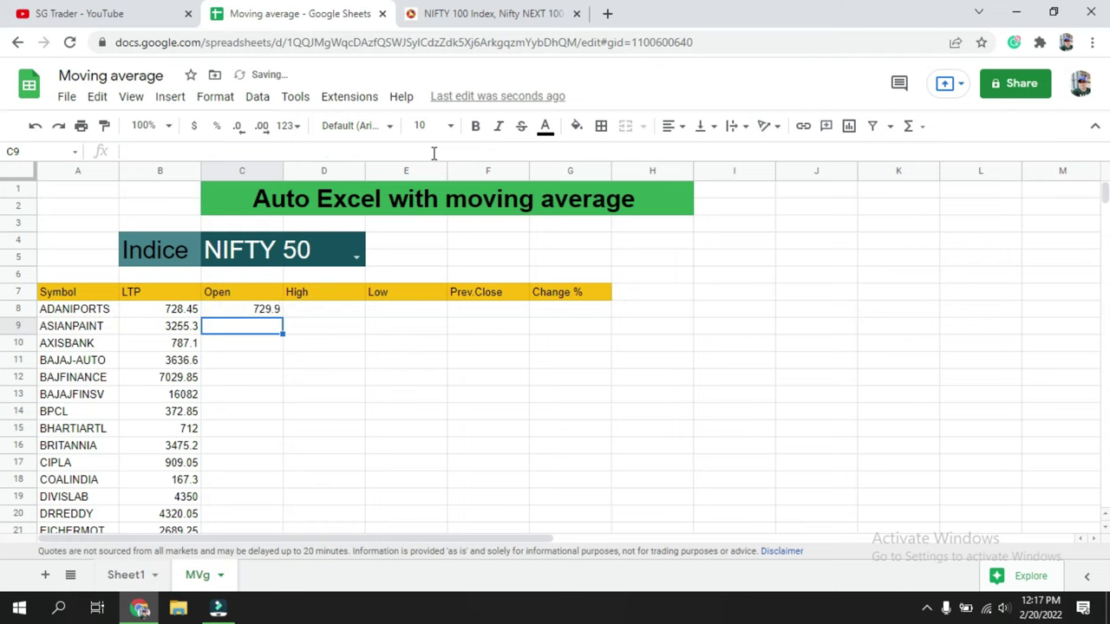
left_click(257, 308)
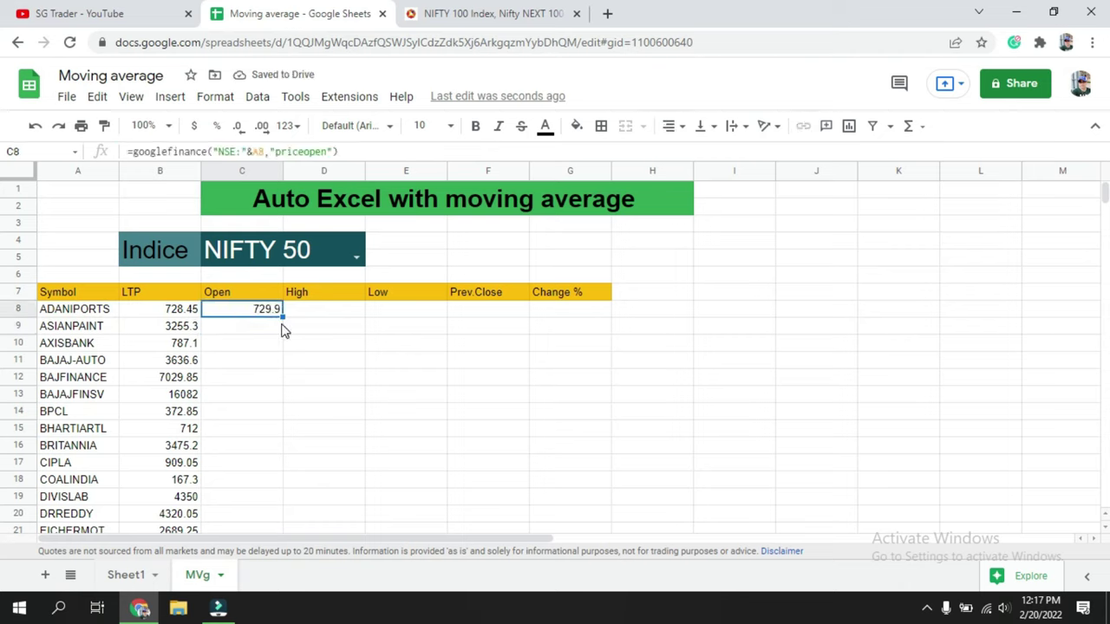
double_click(282, 317)
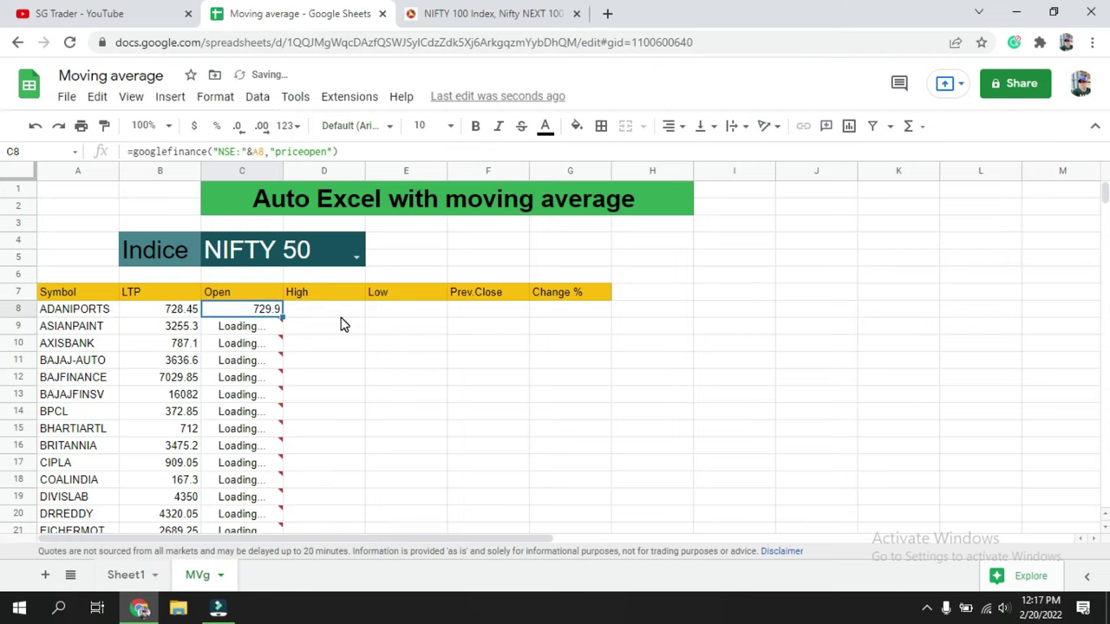
Put =googlefinance("NSE:"&A8,"high") in High cell D8, showing 739.2
left_click(319, 312)
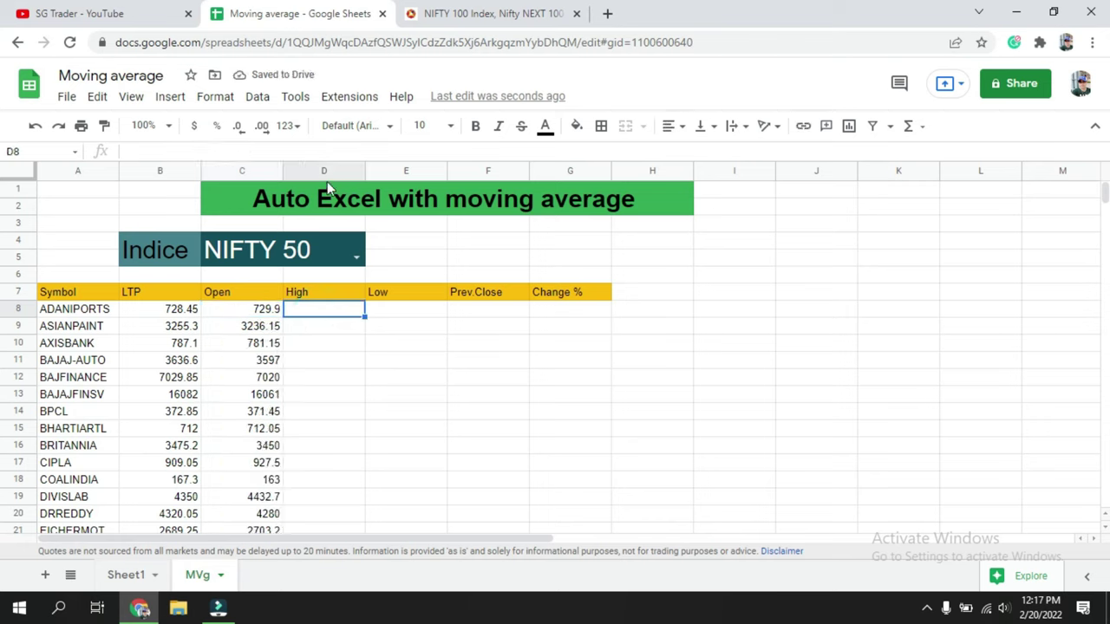
left_click(304, 152)
key("ctrl+v")
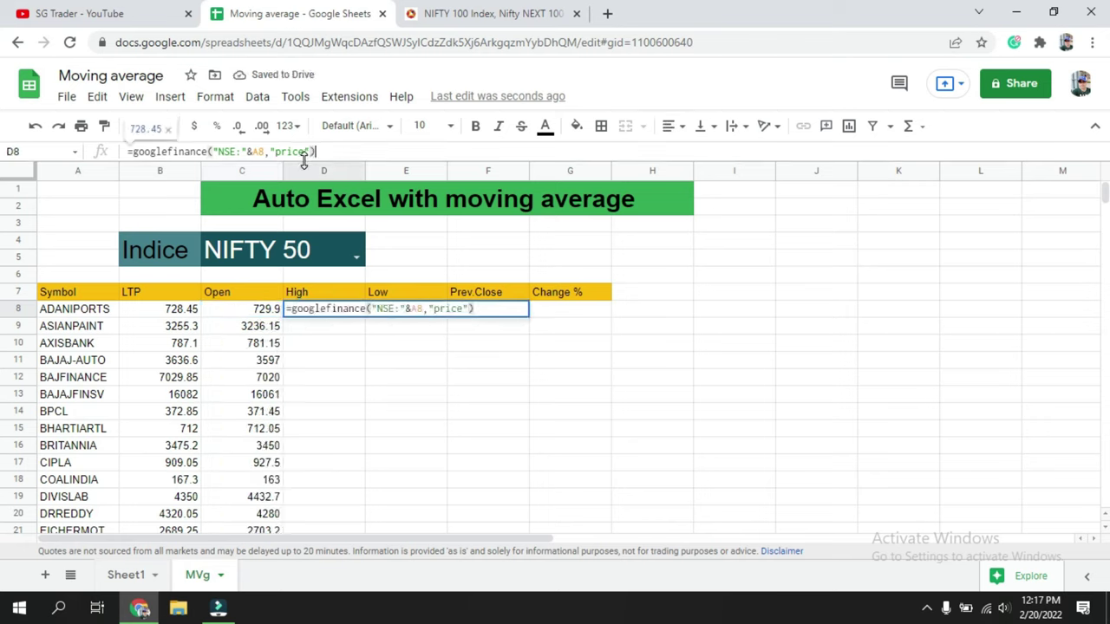
key("BackSpace")
key("BackSpace")
key("BackSpace")
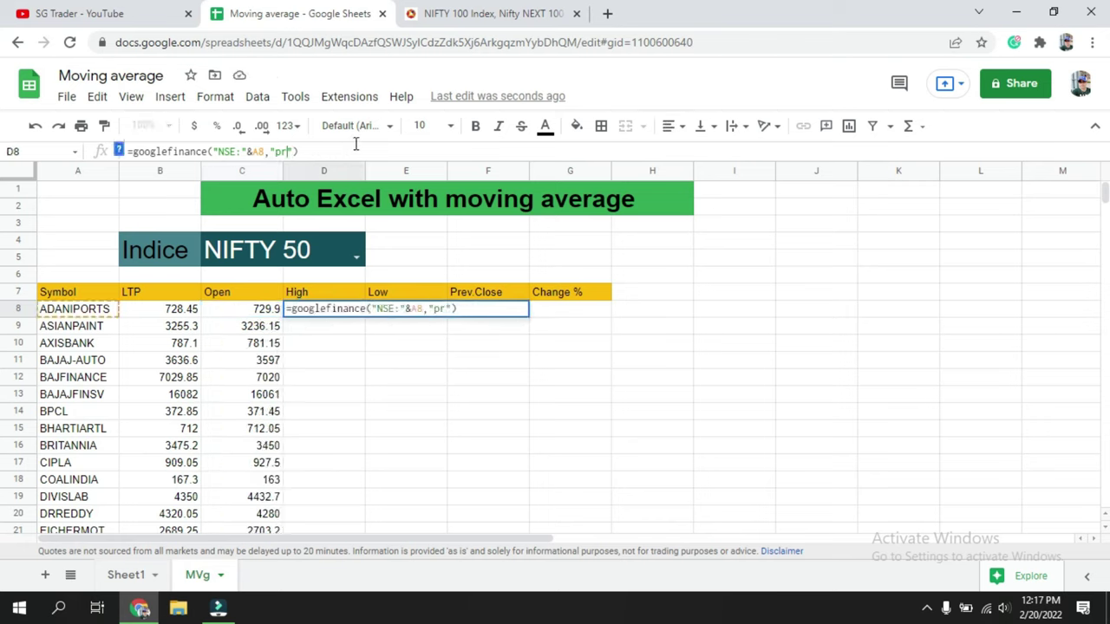
key("BackSpace")
key("BackSpace")
type("igh")
key("Return")
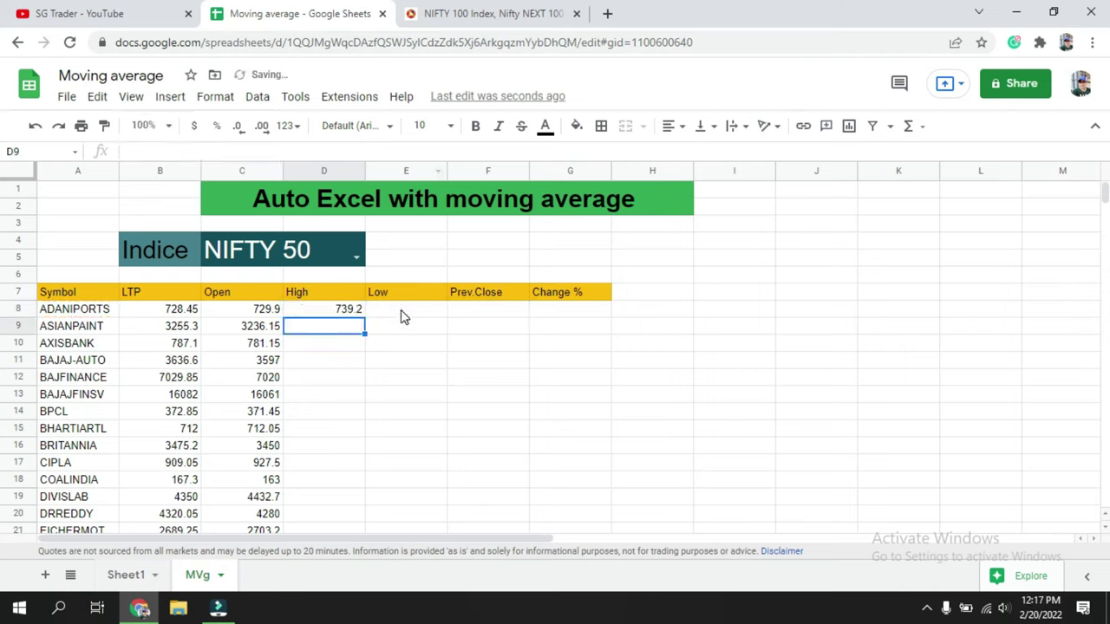
Put =googlefinance("NSE:"&A8,"low") in Low cell E8, showing 725.5
left_click(401, 311)
left_click(248, 149)
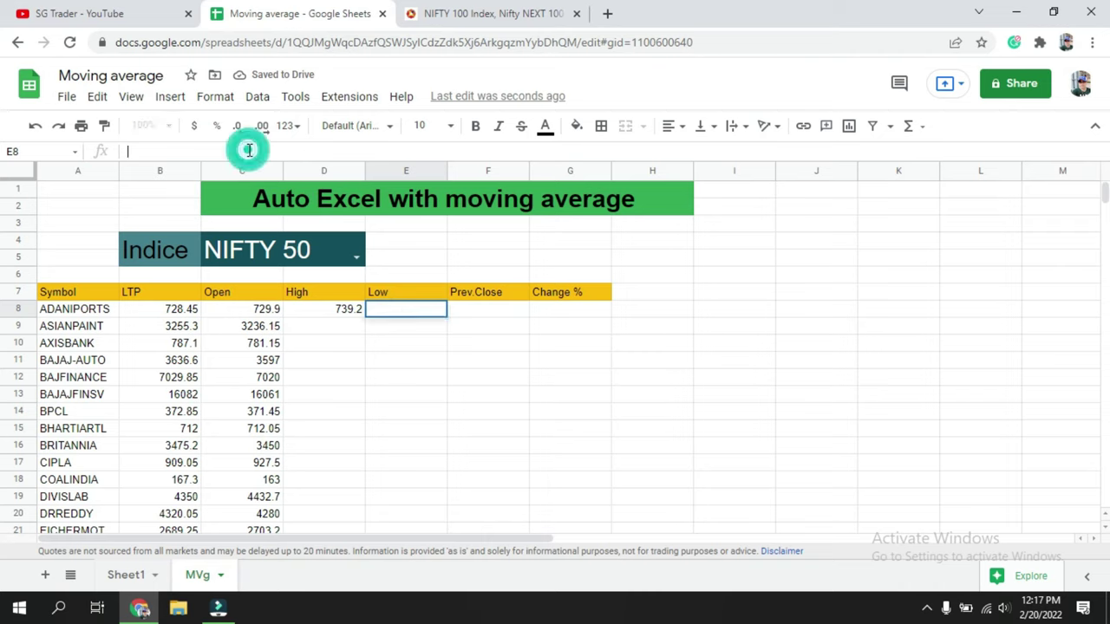
key("ctrl+v")
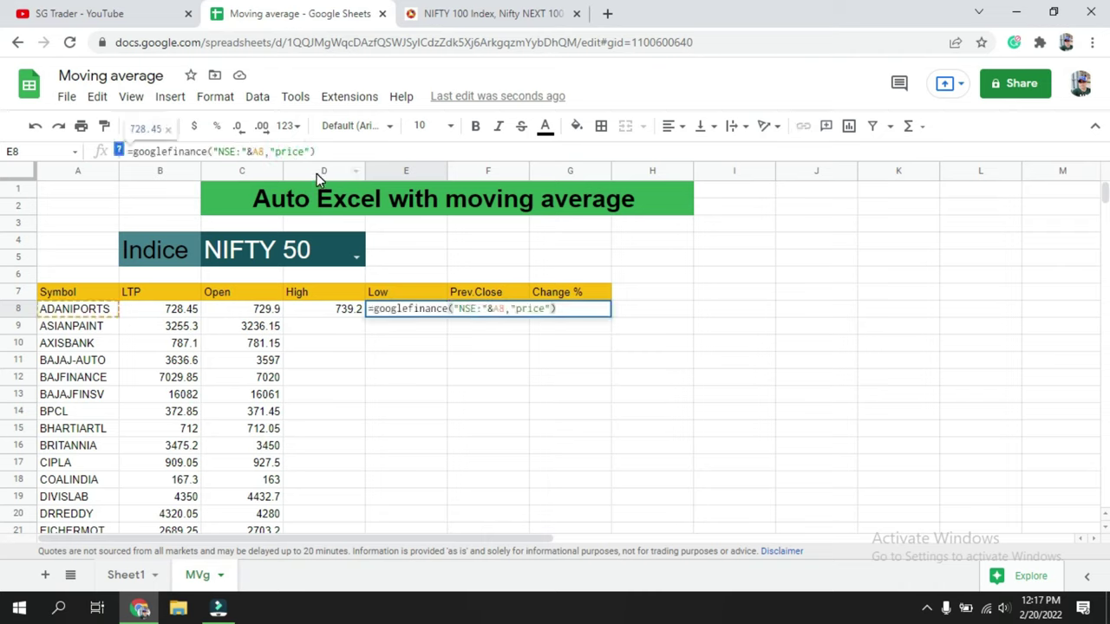
key("BackSpace")
key("BackSpace")
key("BackSpace")
key("BackSpace")
key("Delete")
type("low")
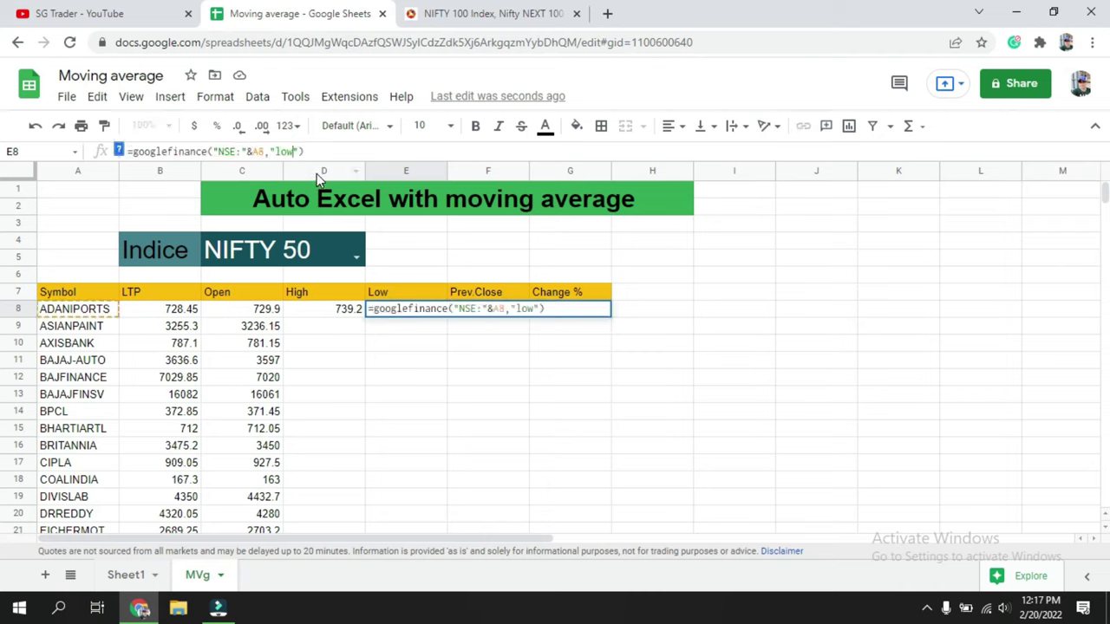
key("Return")
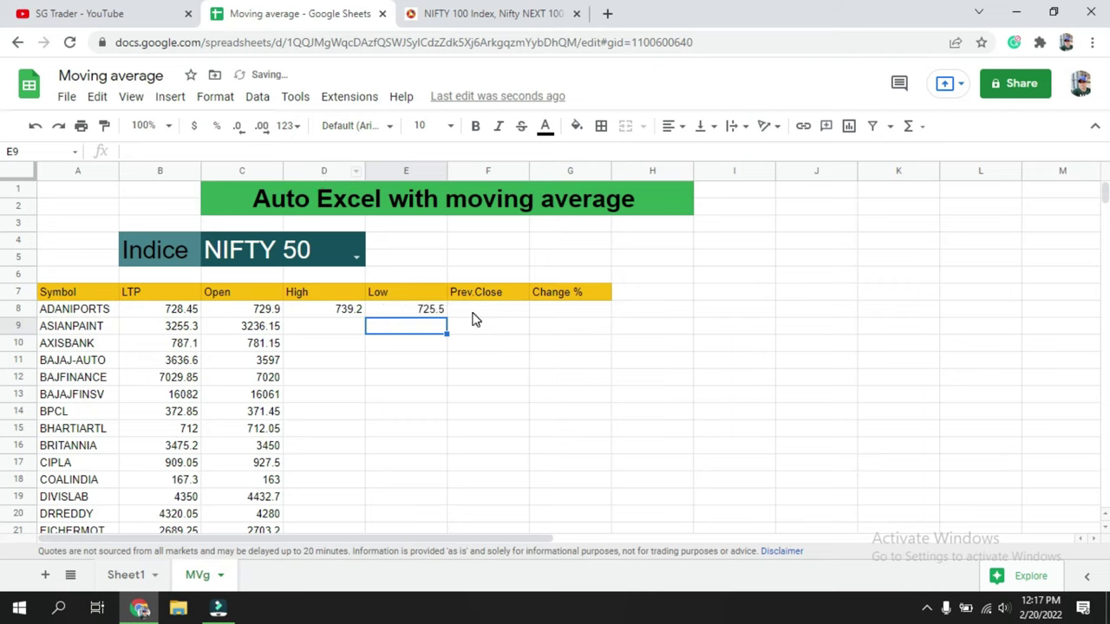
Paste the price formula into F8 with the attribute typed as "closeyet"
left_click(474, 312)
left_click(304, 151)
key("ctrl+v")
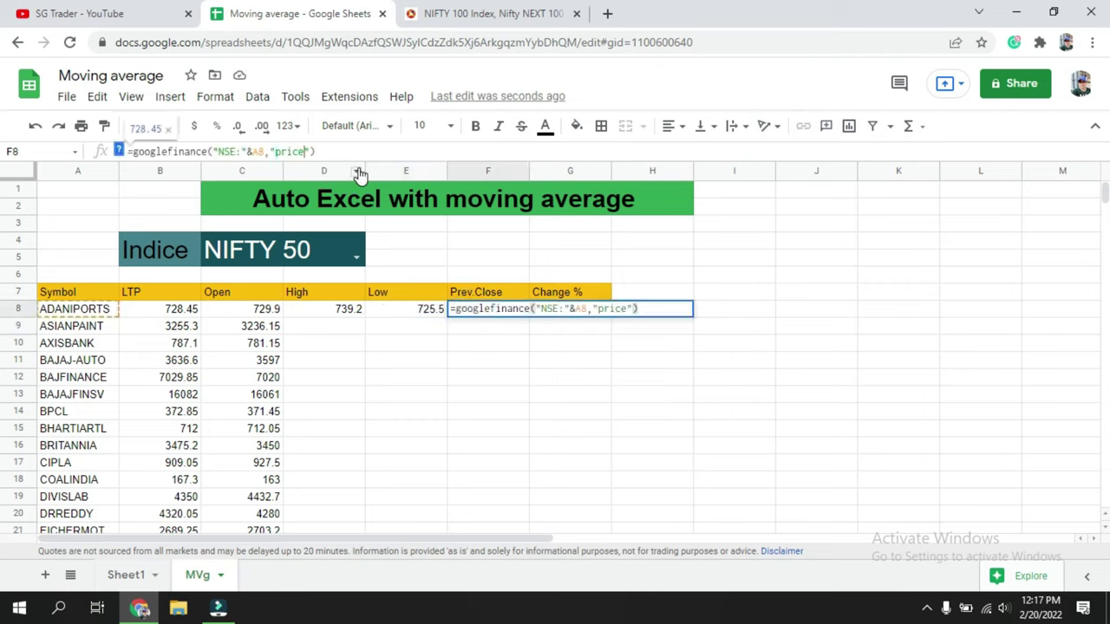
key("BackSpace")
key("BackSpace")
key("BackSpace")
key("BackSpace")
key("BackSpace")
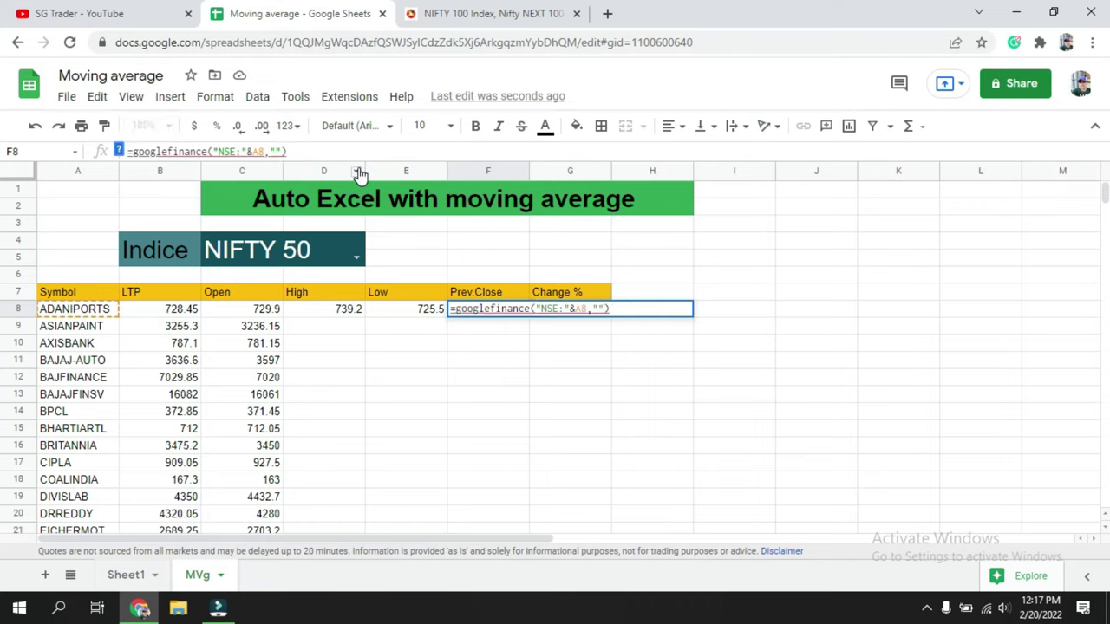
type("close")
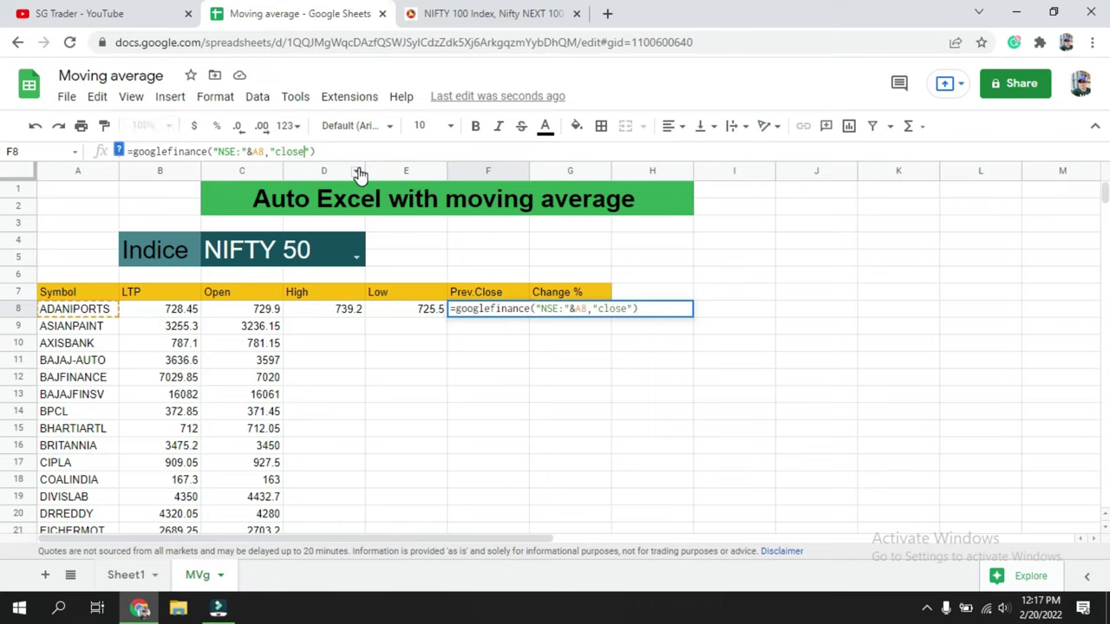
type("yet")
key("Return")
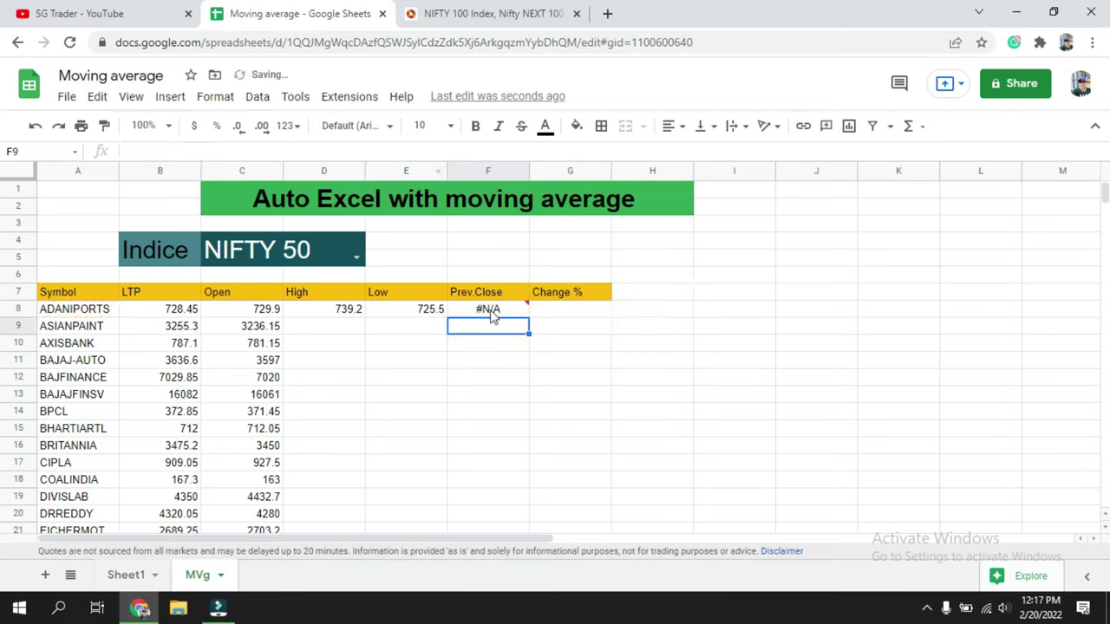
Correct F8's #N/A by fixing the attribute to "closeyest"
left_click(496, 316)
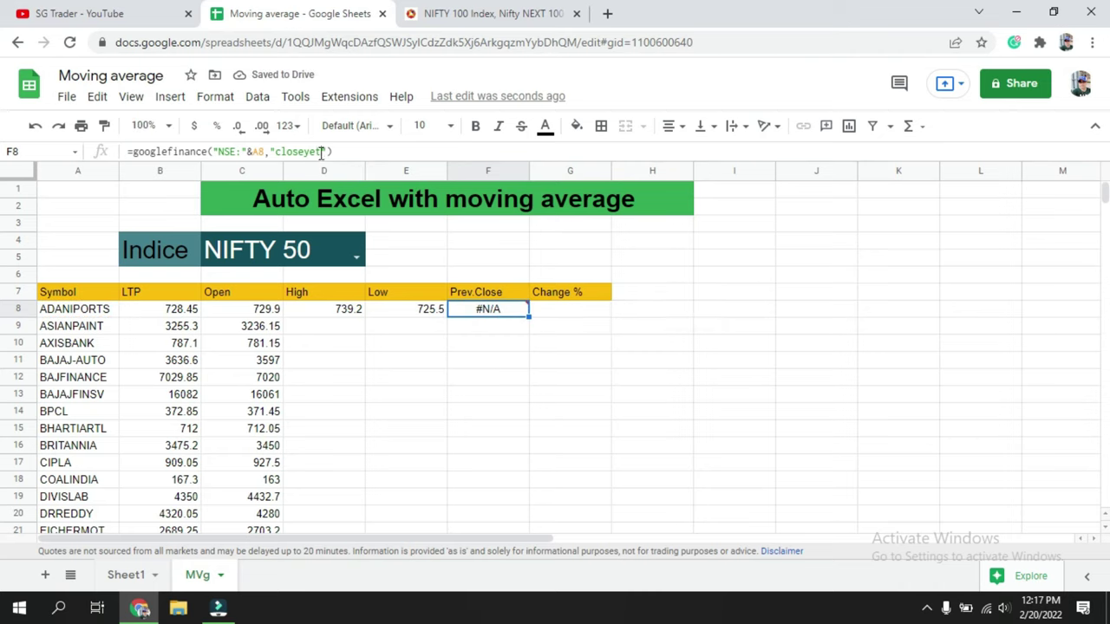
left_click(321, 152)
key("BackSpace")
key("BackSpace")
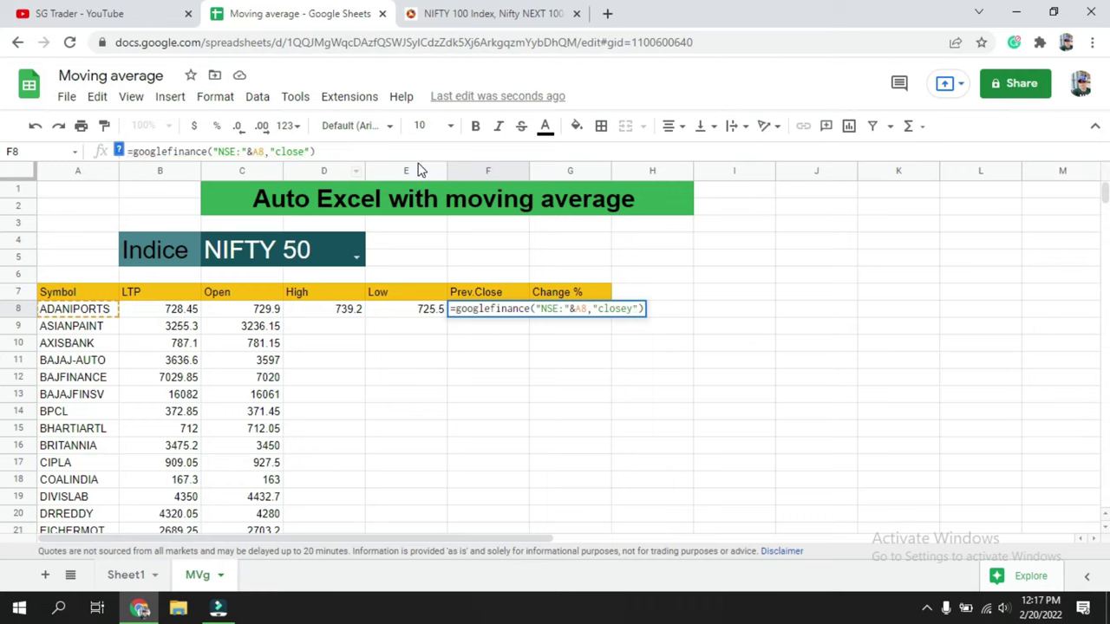
key("BackSpace")
type("est")
key("BackSpace")
key("BackSpace")
key("BackSpace")
type("y")
type("est")
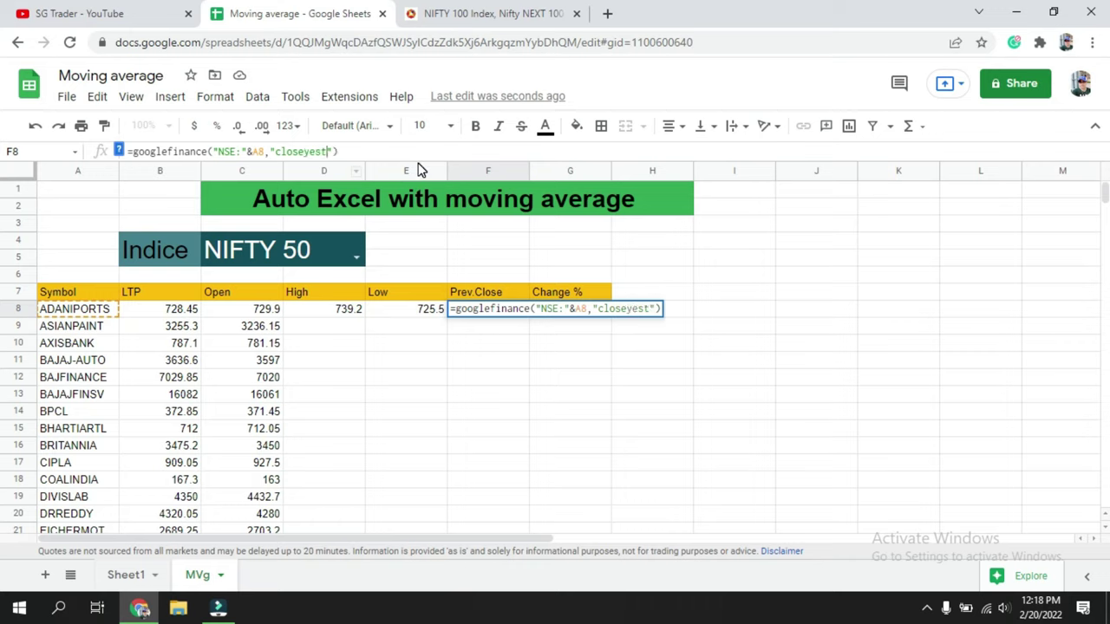
key("Return")
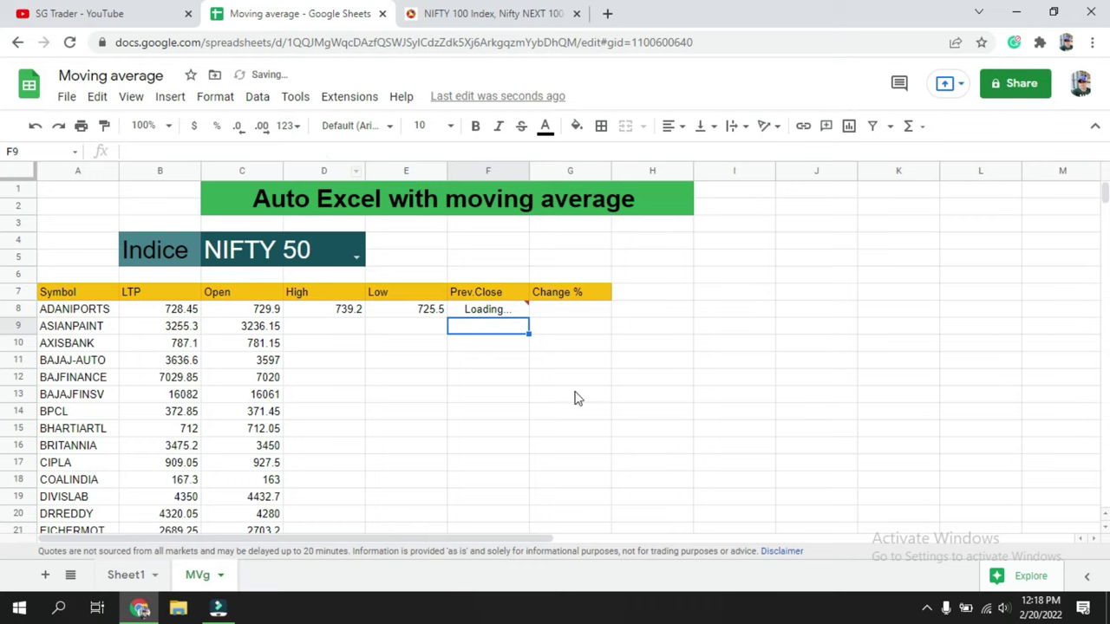
Enter =googlefinance("NSE:"&A8,"changepct") in G8, giving -0.78 for ADANIPORTS
left_click(555, 312)
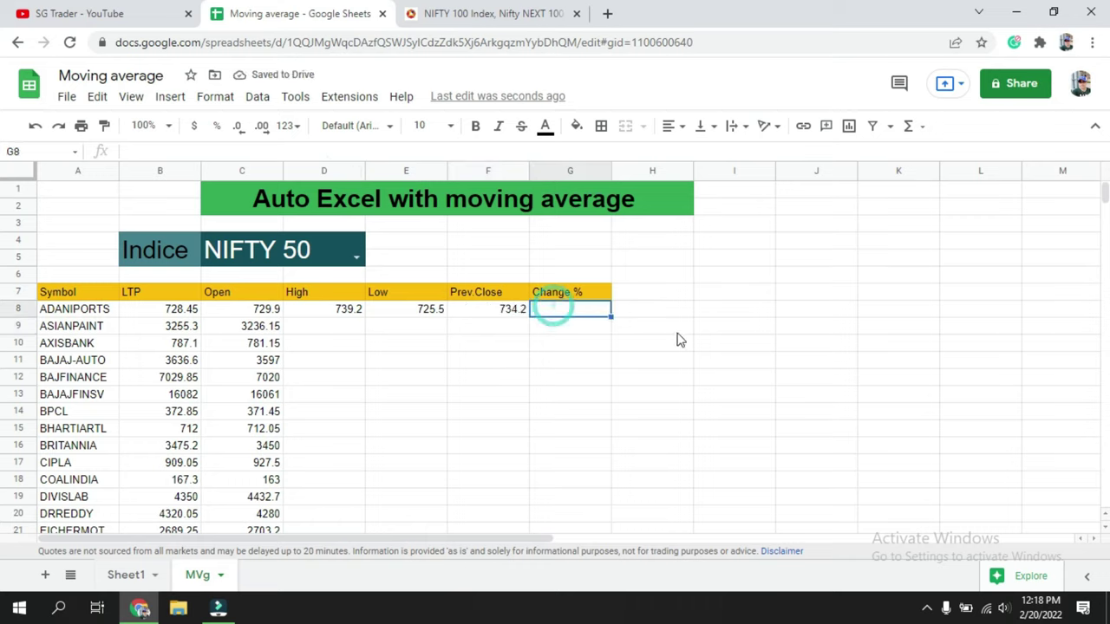
left_click(355, 151)
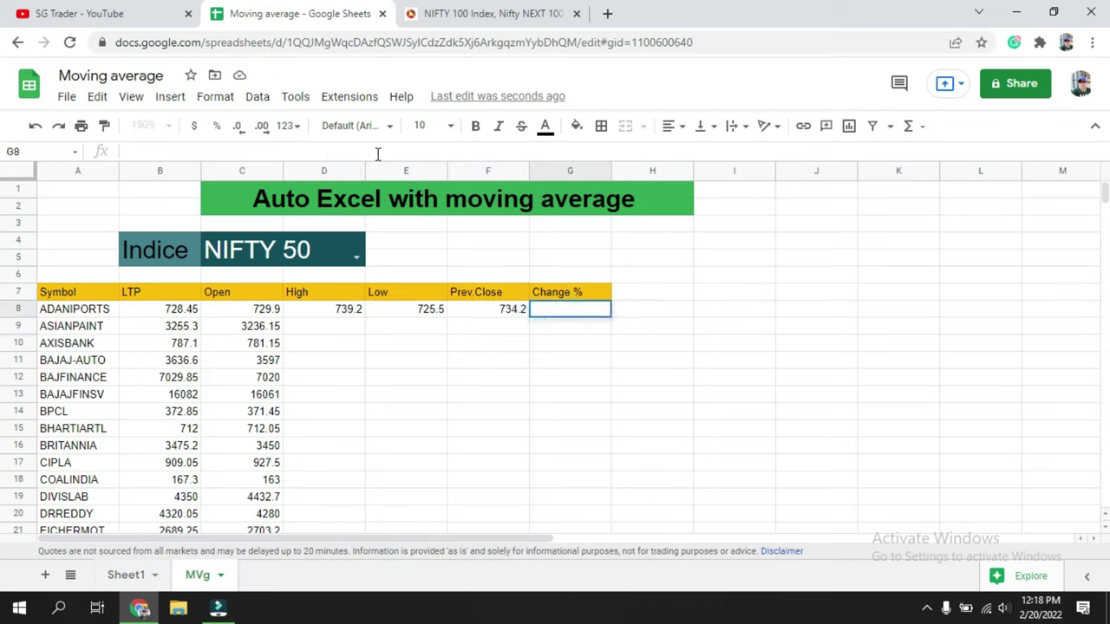
type("=googlefinance(\"NSE:\"&A8,\"price\")")
left_click(304, 151)
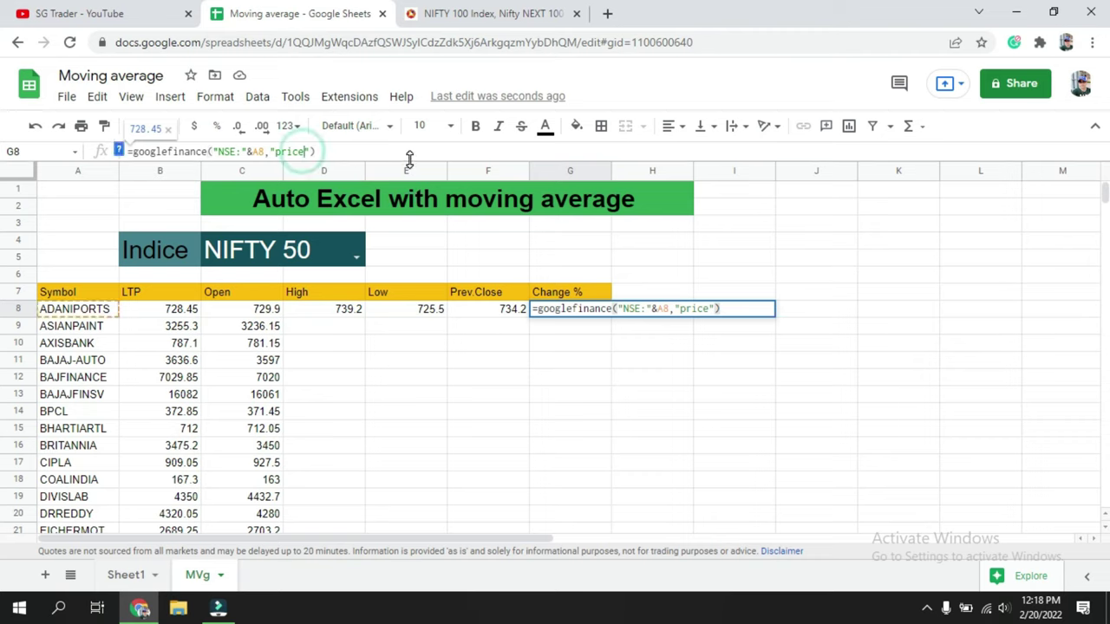
key("BackSpace")
key("BackSpace")
key("BackSpace")
key("BackSpace")
key("BackSpace")
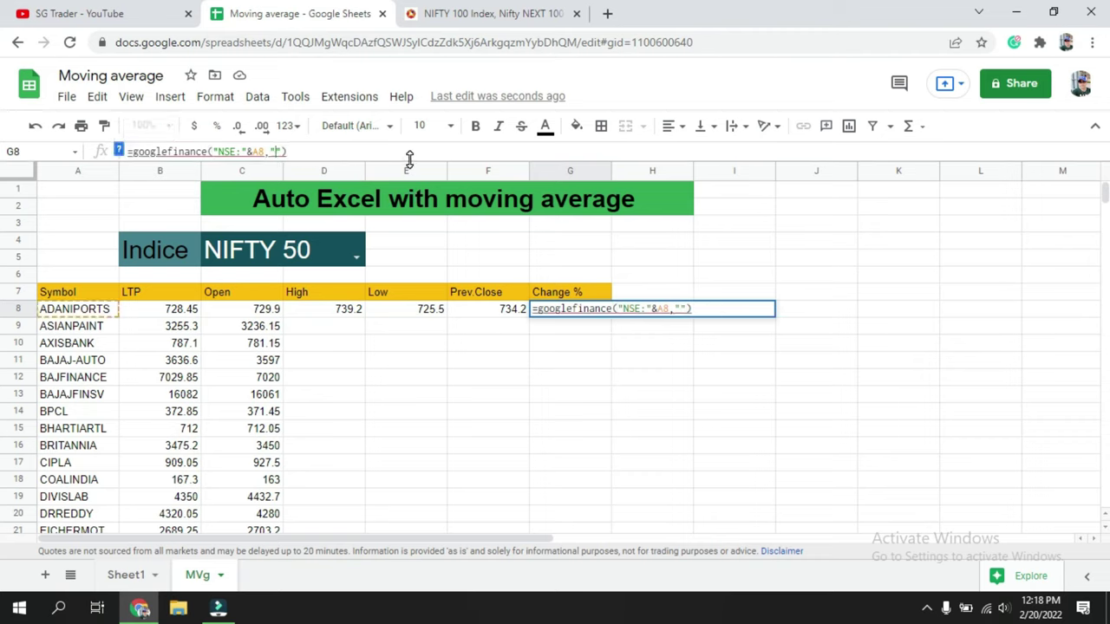
type("changepct")
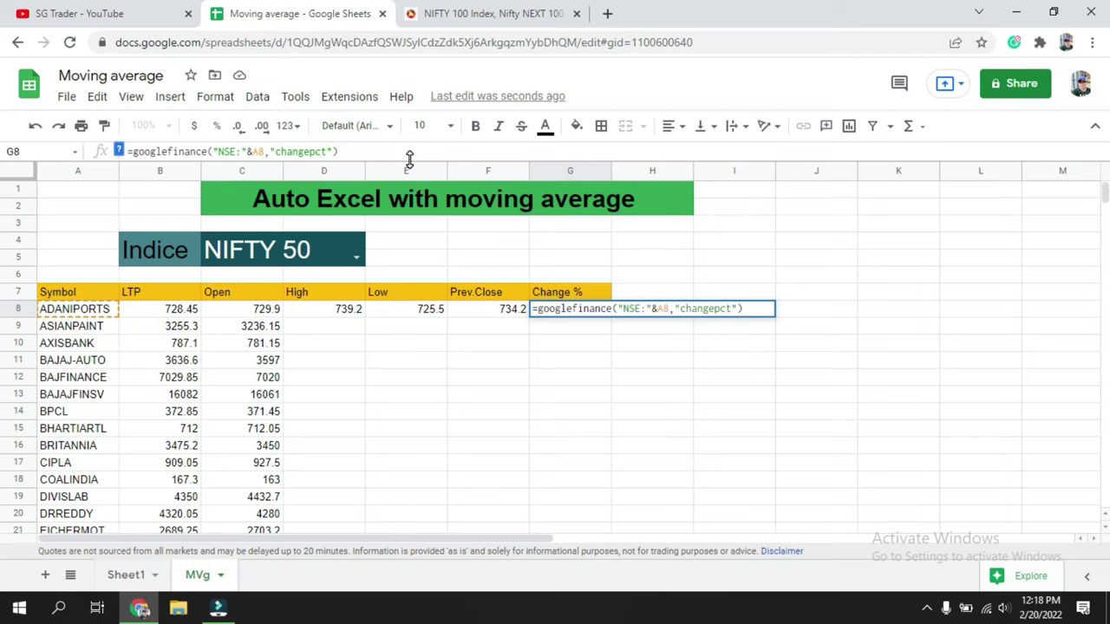
key("Return")
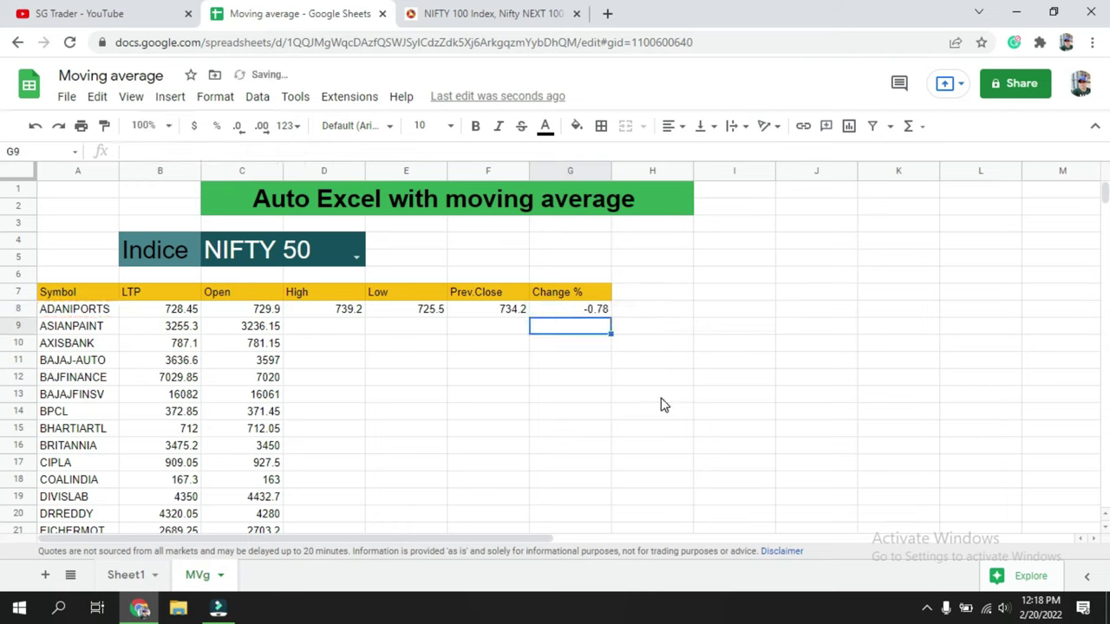
Fill the High through Change % formulas from row 8 down for every stock
left_click_drag(346, 312, 594, 319)
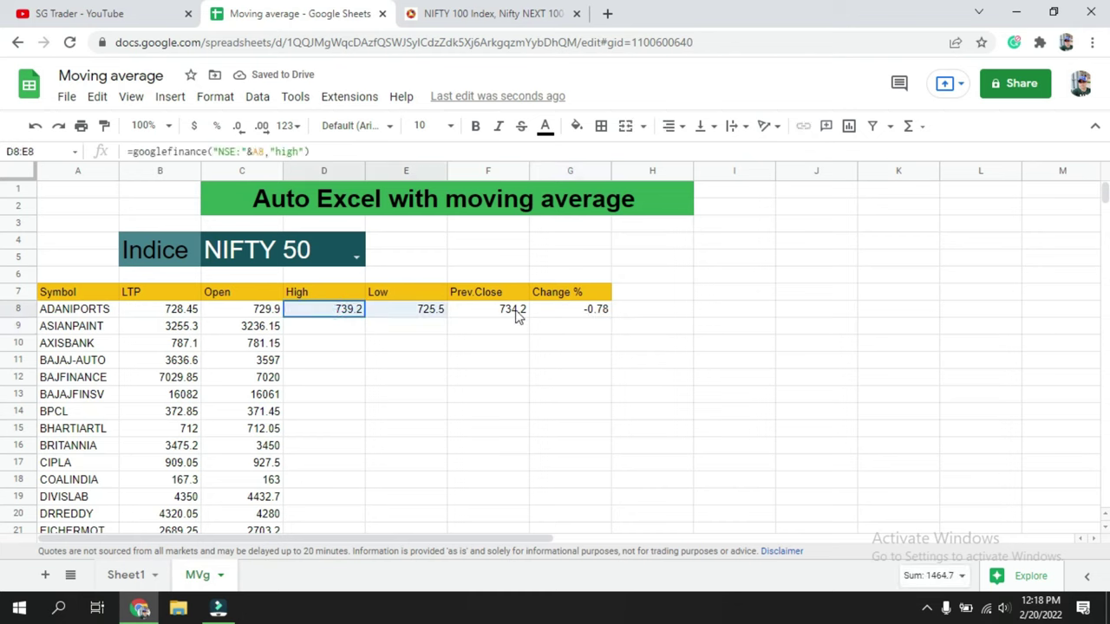
left_click_drag(612, 317, 611, 318)
double_click(612, 317)
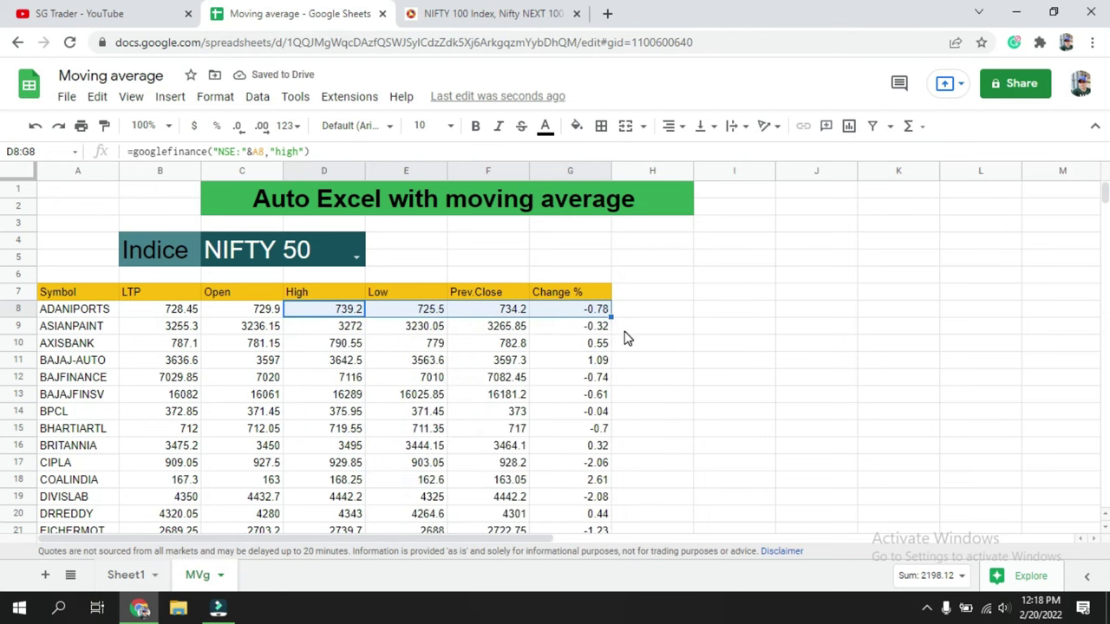
scroll(364, 393, "down", 2)
scroll(368, 392, "down", 2)
scroll(373, 391, "down", 3)
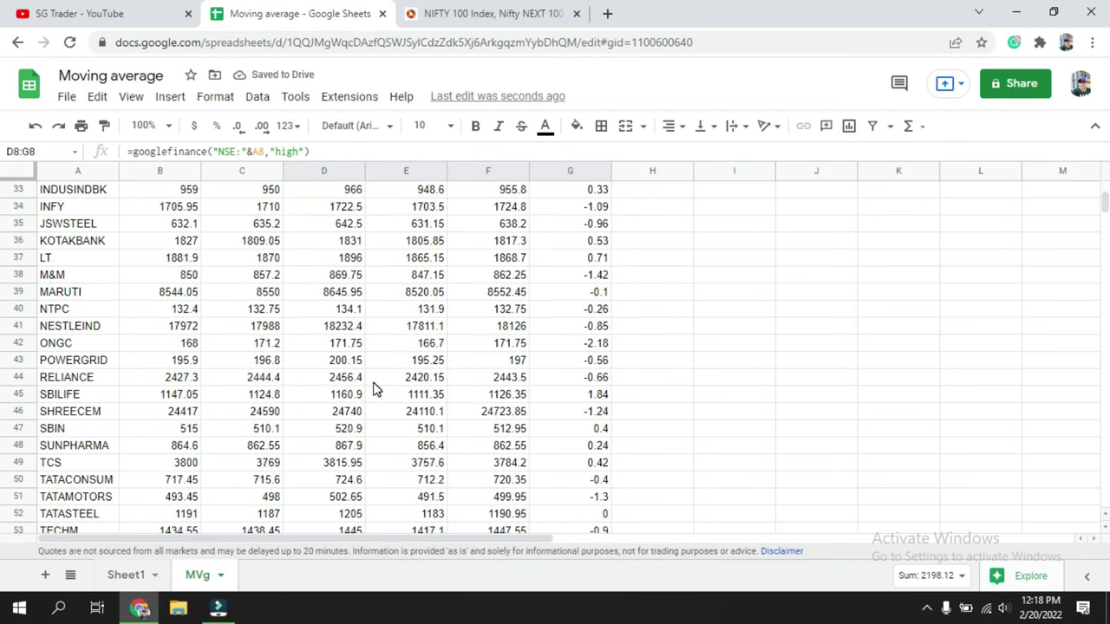
scroll(375, 391, "down", 3)
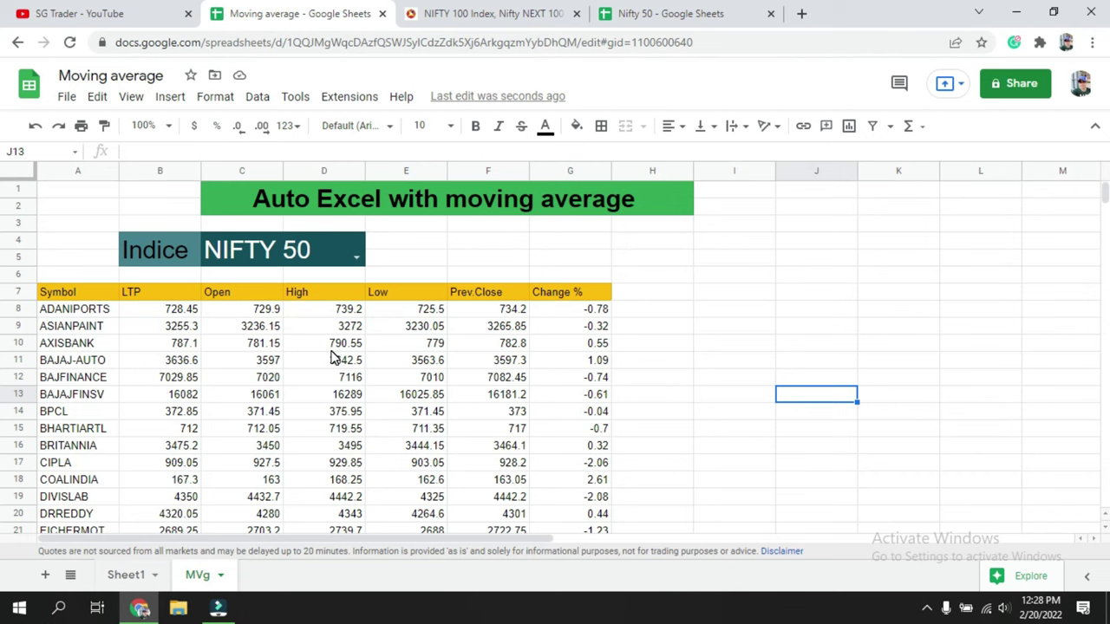
scroll(333, 357, "down", 2)
scroll(333, 357, "up", 2)
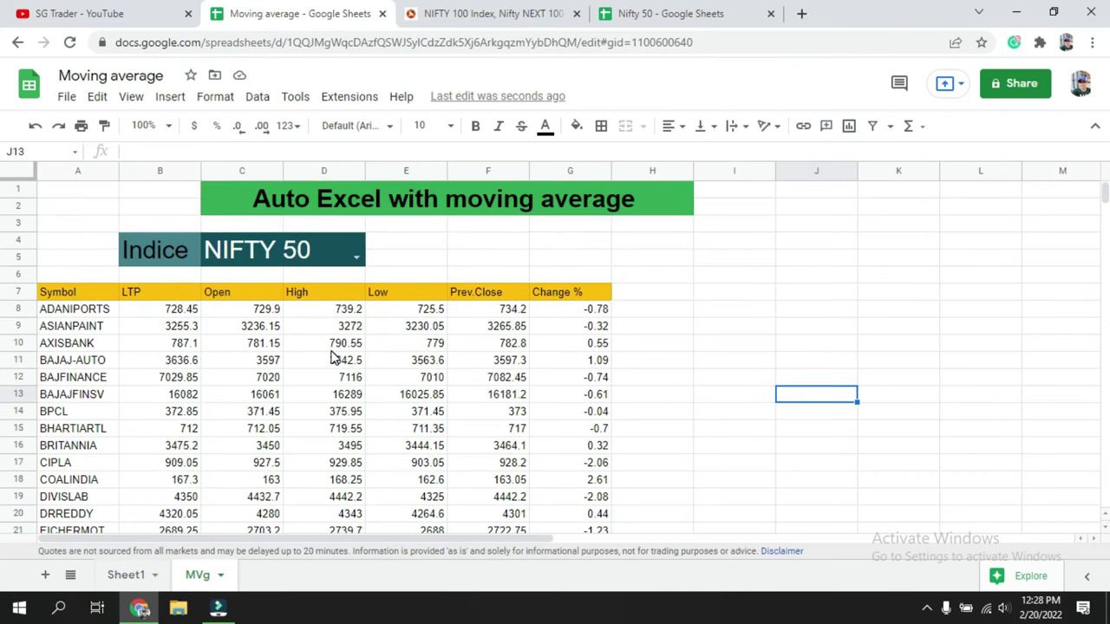
left_click(663, 295)
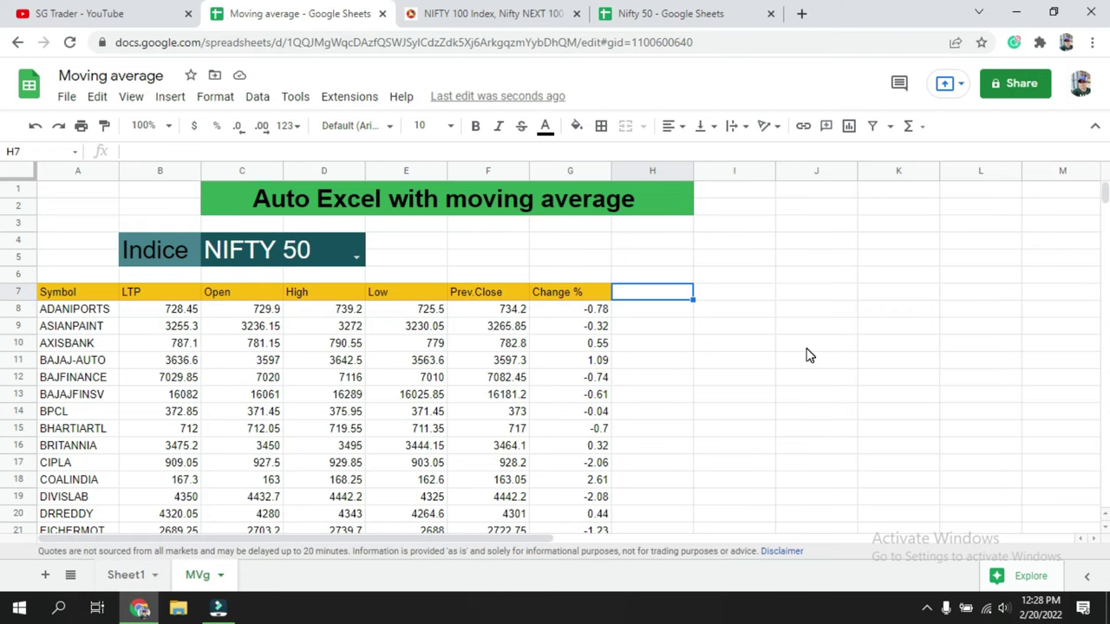
scroll(807, 355, "down", 1)
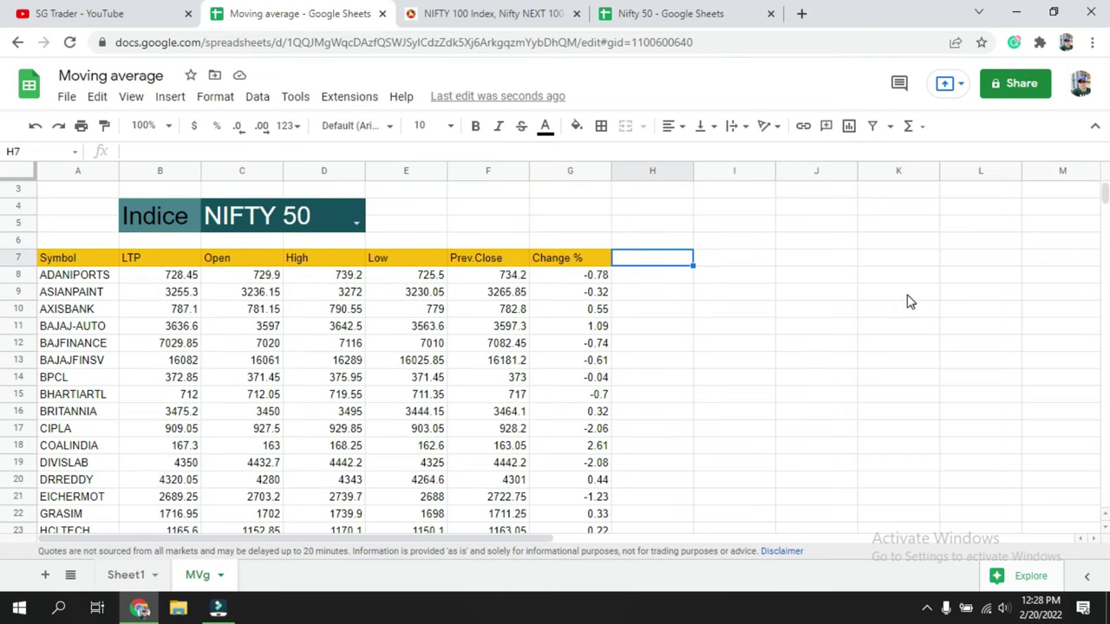
Enter =AVERAGE(QUERY(GOOGLEFINANCE(A8,"close",TODAY()-20,TODAY()),"Select Col2")) in I8, giving 727.3821429
left_click(735, 279)
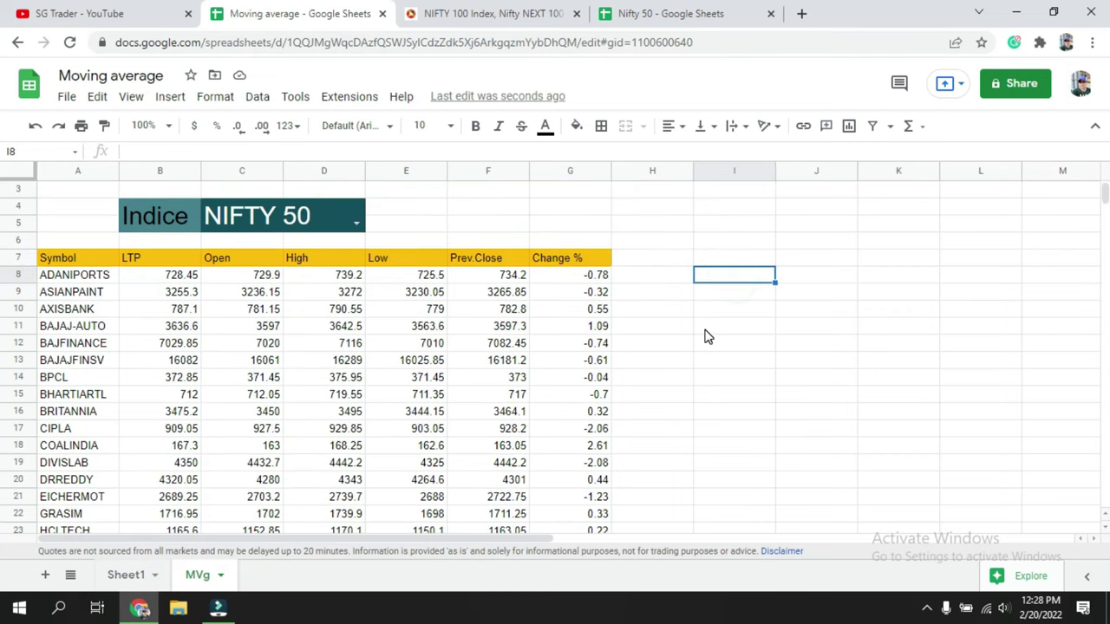
left_click(396, 150)
type("=AVERAGE(QUERY(GOOGLEFINANCE(A8,\"close\",TODAY()-20,TODAY()),\"Select Col2\"))")
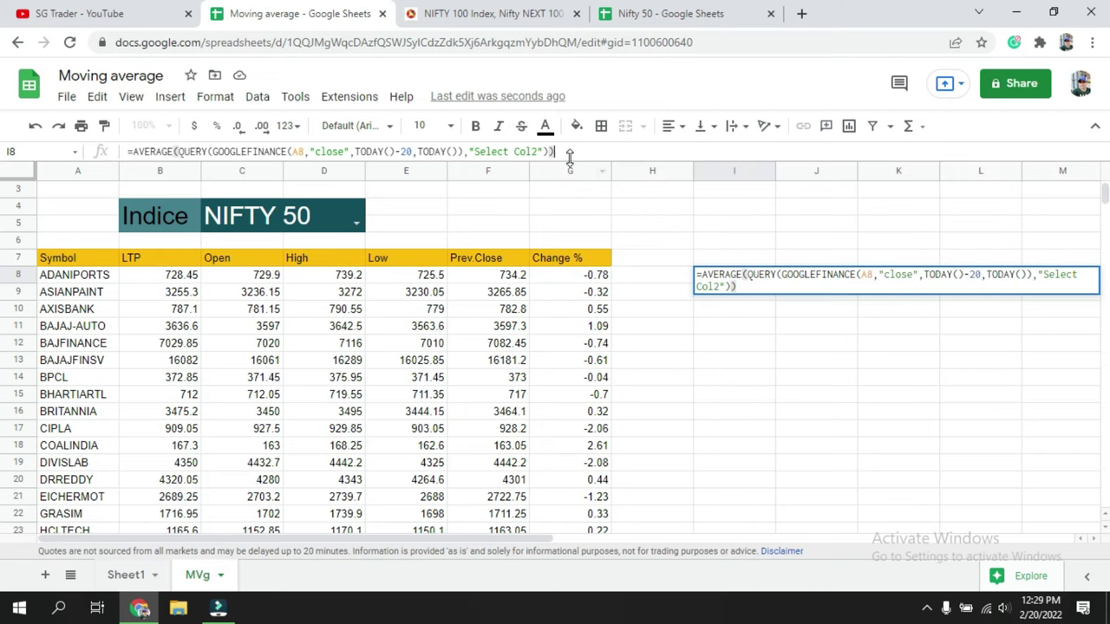
left_click(578, 151)
key("Return")
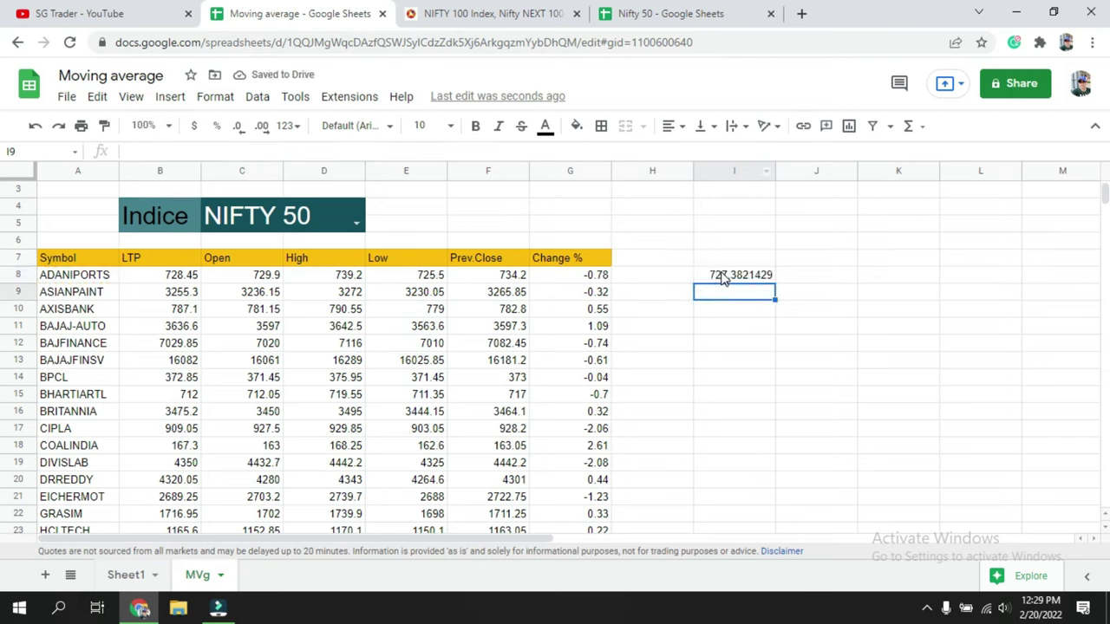
left_click(727, 278)
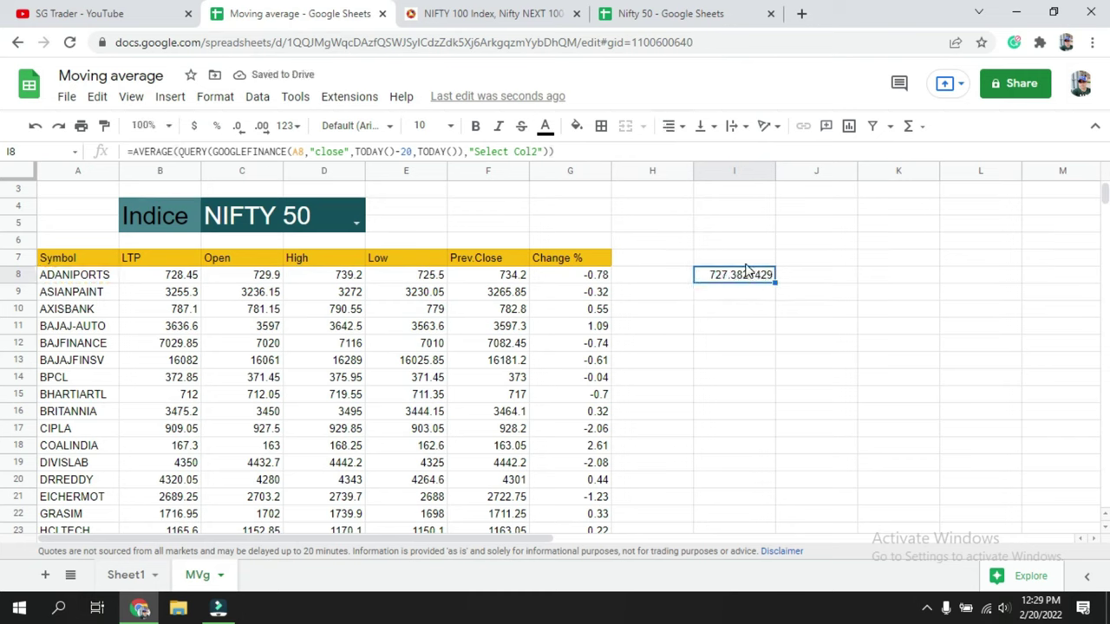
Remove AVERAGE and its bracket from I8's formula, listing 14 daily closes in I9:I22
left_click(173, 151)
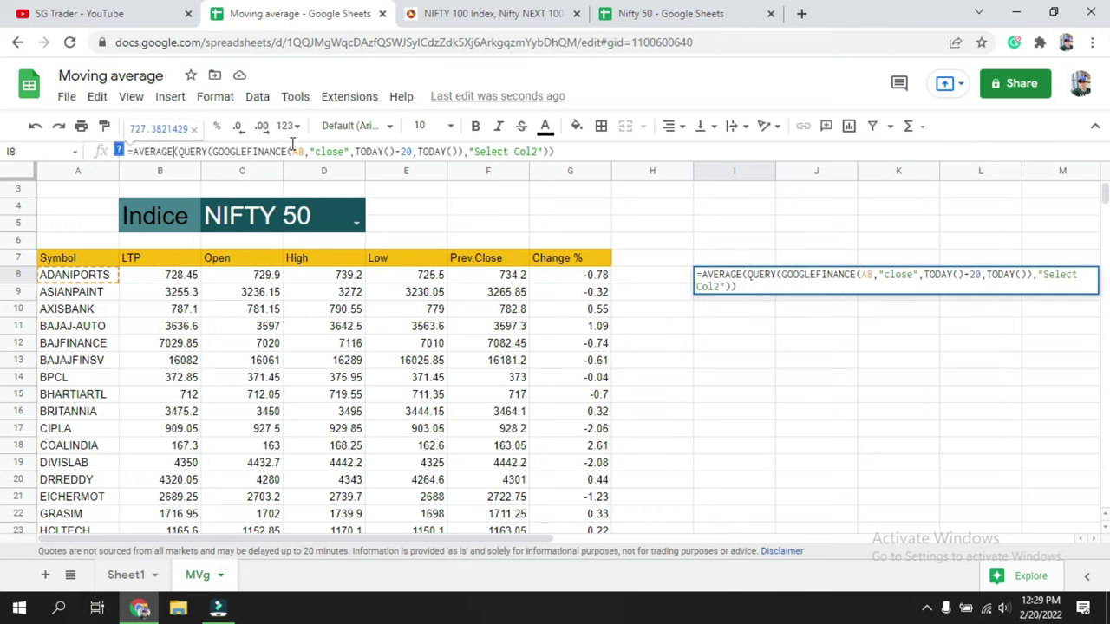
key("Delete")
key("BackSpace")
key("BackSpace")
key("BackSpace")
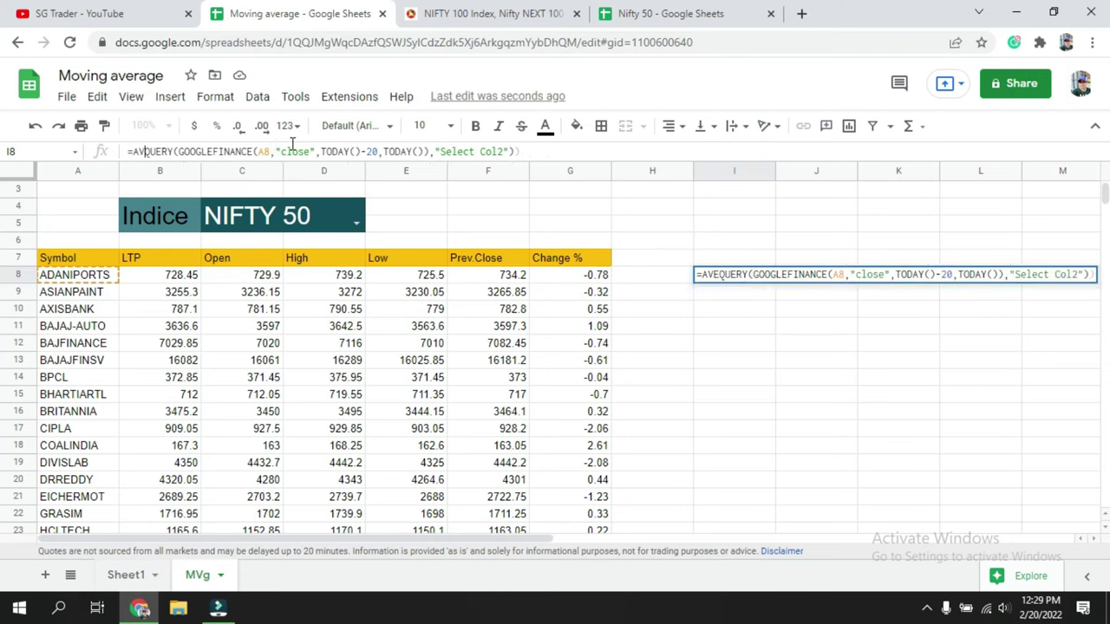
key("BackSpace")
key("BackSpace")
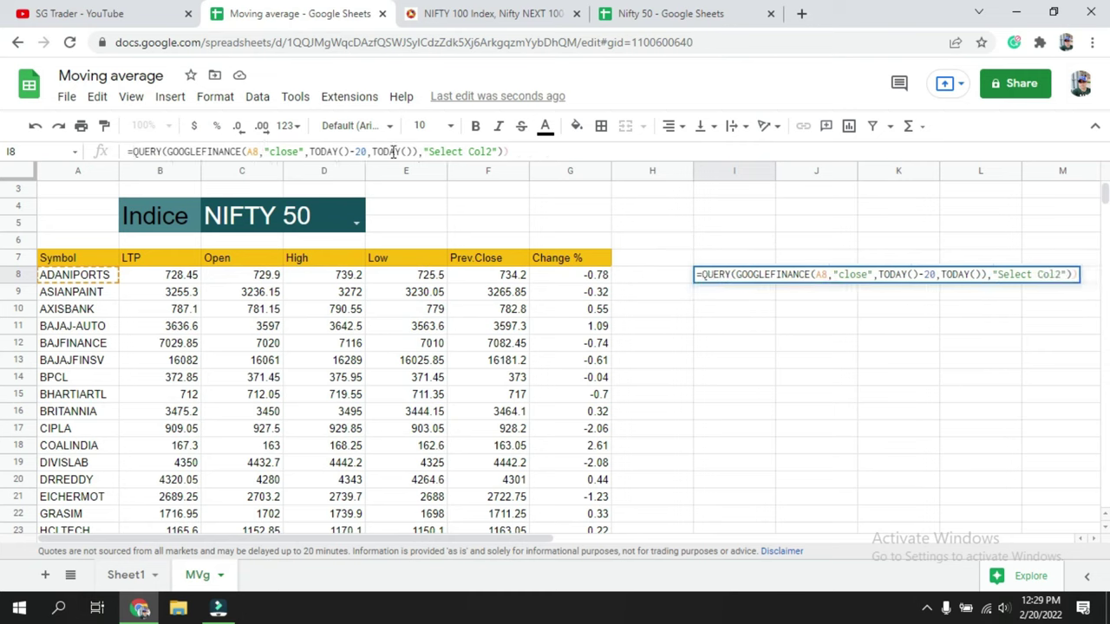
left_click(589, 154)
key("BackSpace")
key("Return")
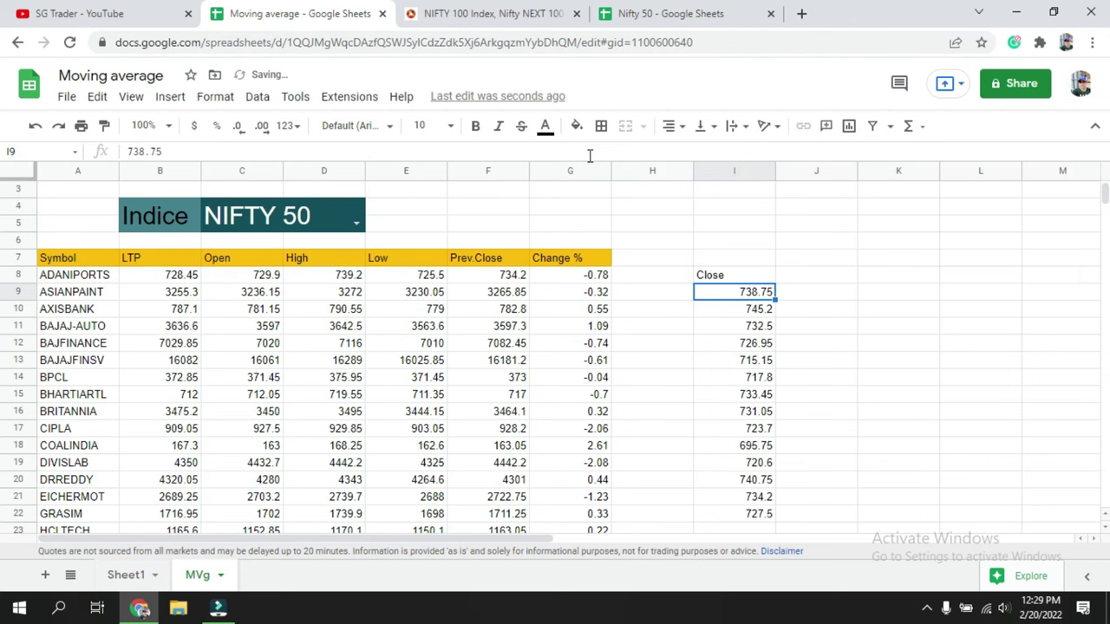
scroll(705, 384, "down", 4)
scroll(705, 383, "up", 4)
scroll(704, 384, "down", 1)
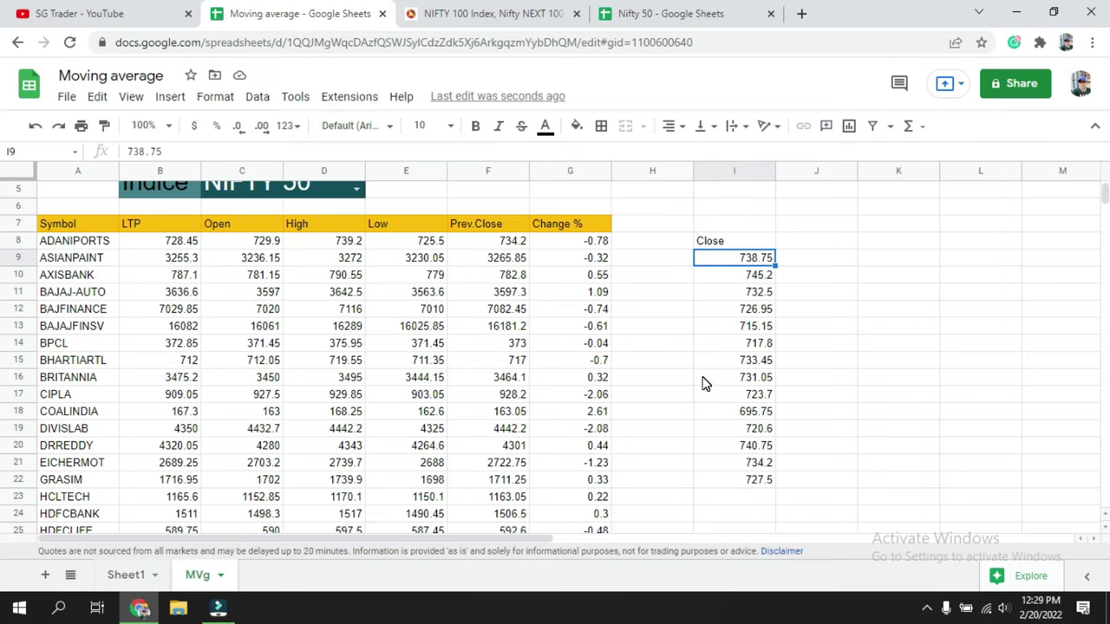
Type the header '20Days MA' in I7 above the 727.3821429 average
key("BackSpace")
type("20D")
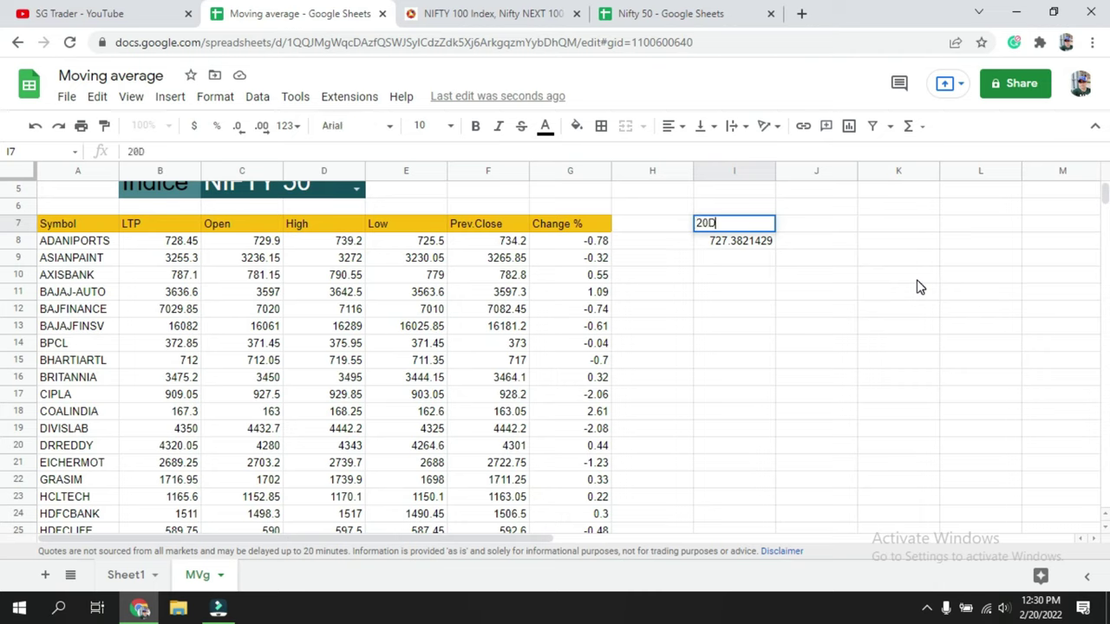
type("ays MA")
key("Return")
key("Left")
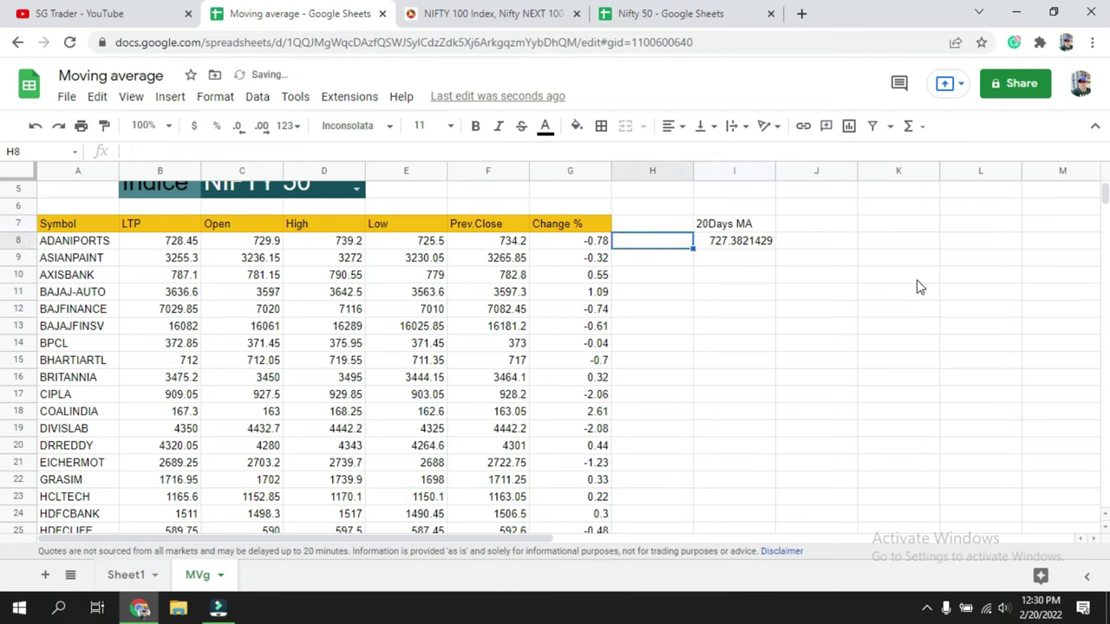
key("Right")
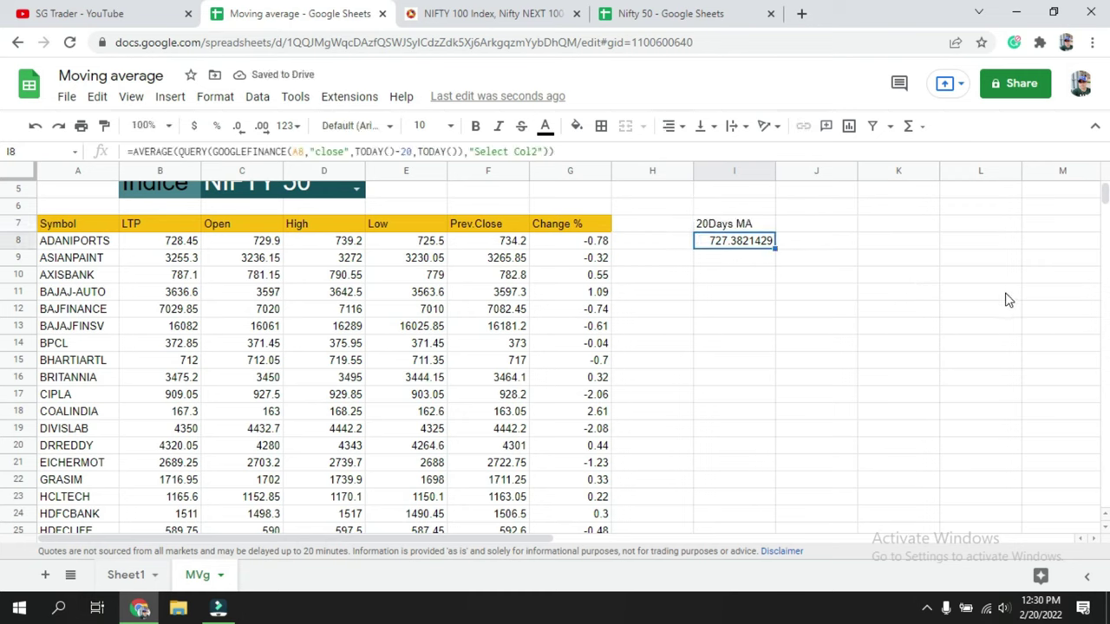
left_click(651, 243)
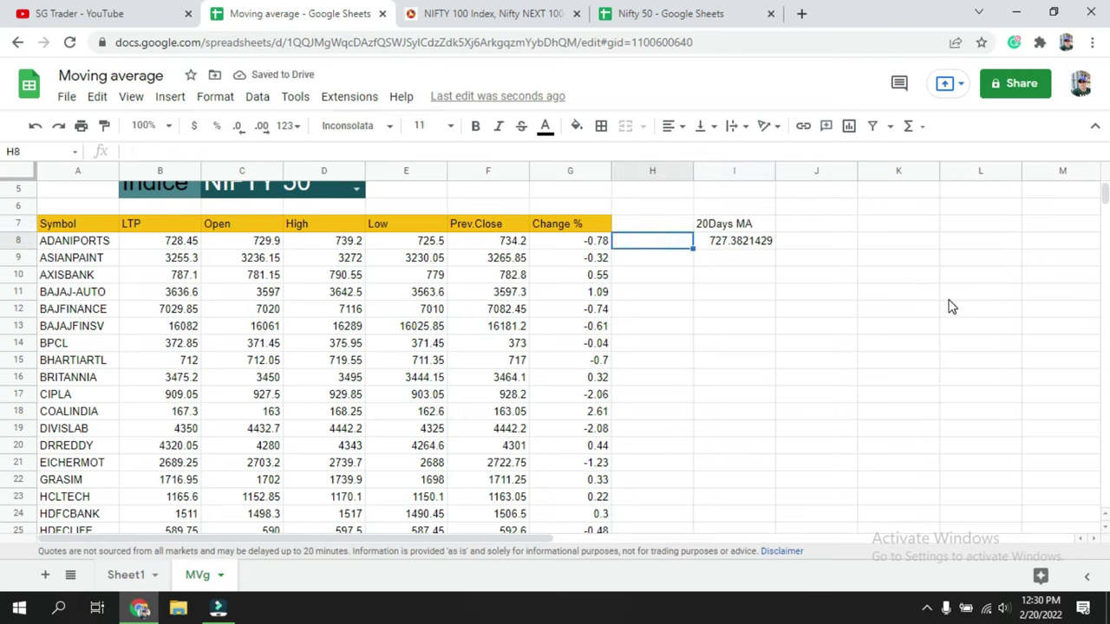
left_click(734, 246)
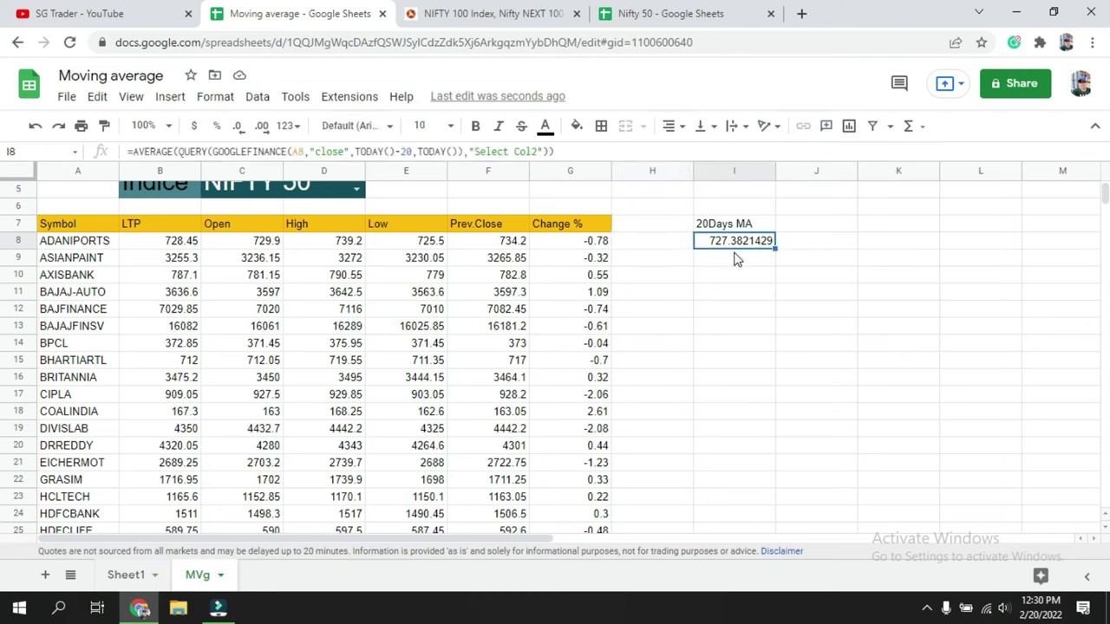
Remove all decimal places from I8 so the 20-day average shows 727
left_click(240, 130)
left_click(240, 130)
left_click(240, 130)
left_click(240, 130)
left_click(240, 131)
left_click(240, 130)
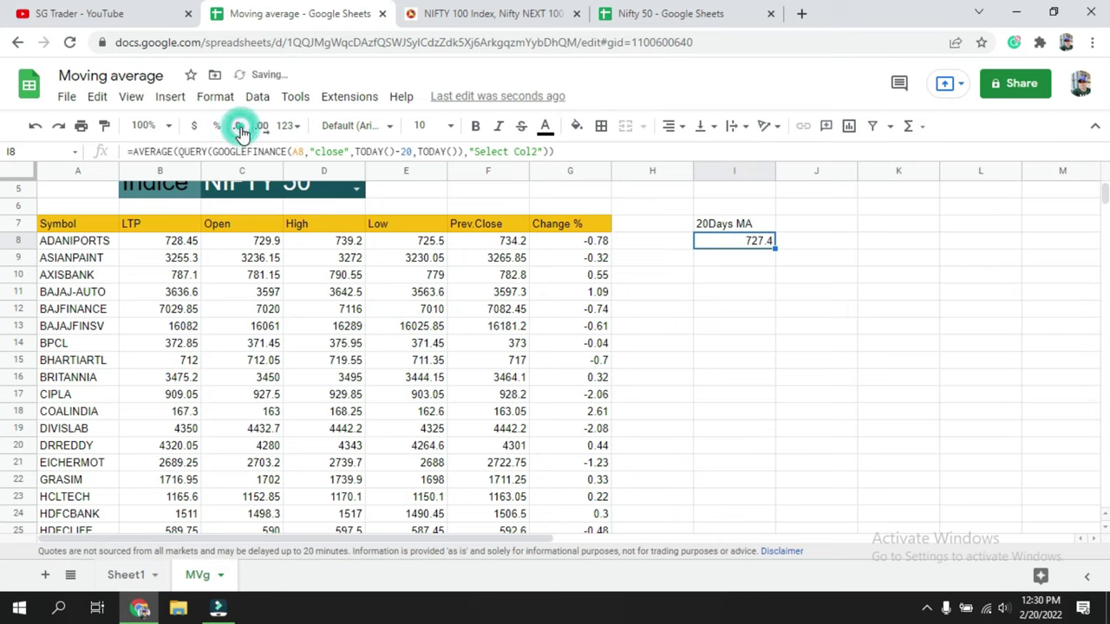
left_click(241, 130)
left_click(814, 328)
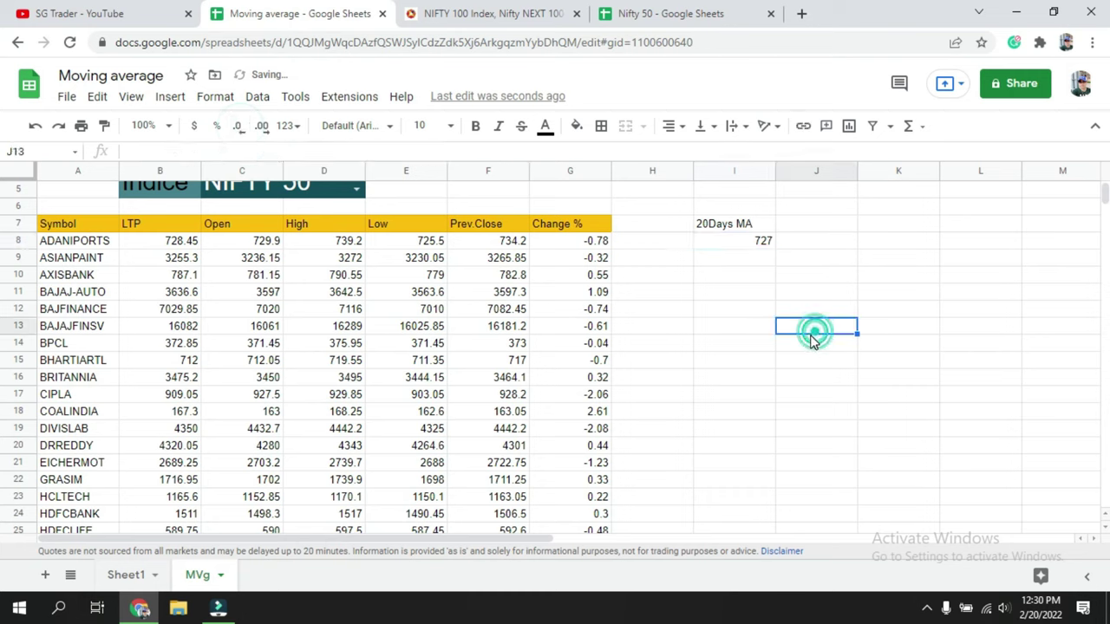
left_click(748, 228)
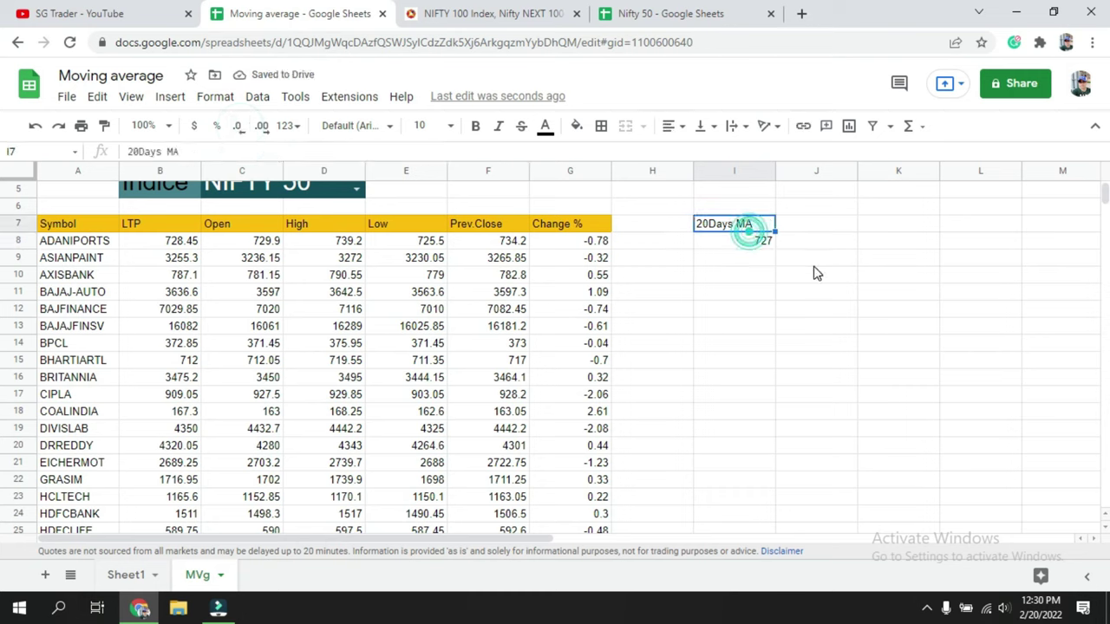
left_click(753, 245)
left_click(650, 226)
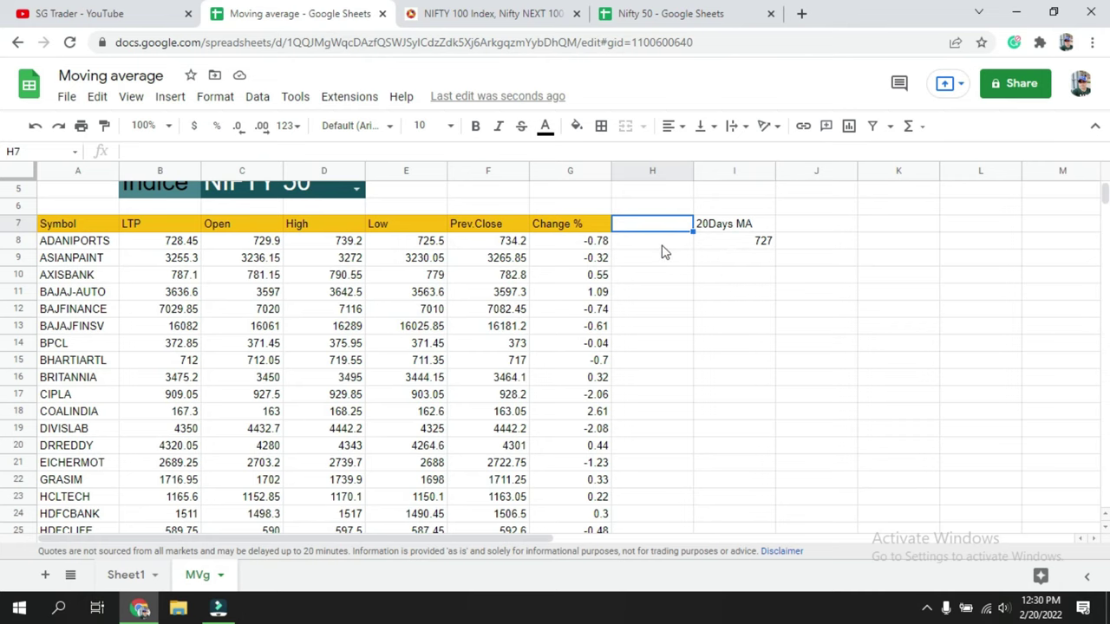
scroll(639, 285, "up", 1)
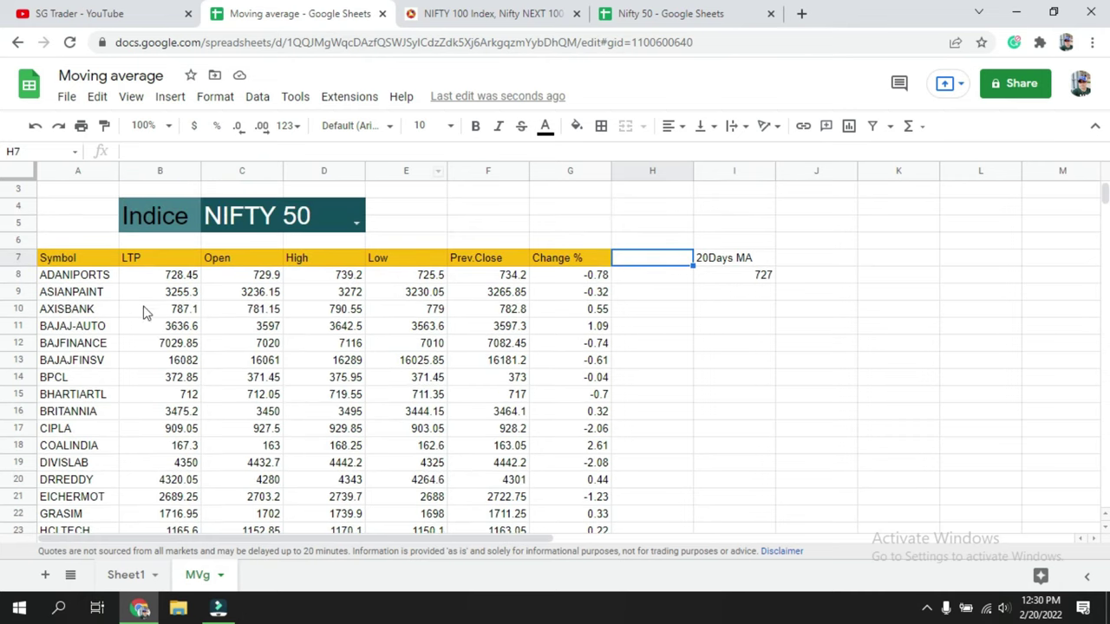
scroll(304, 321, "up", 1)
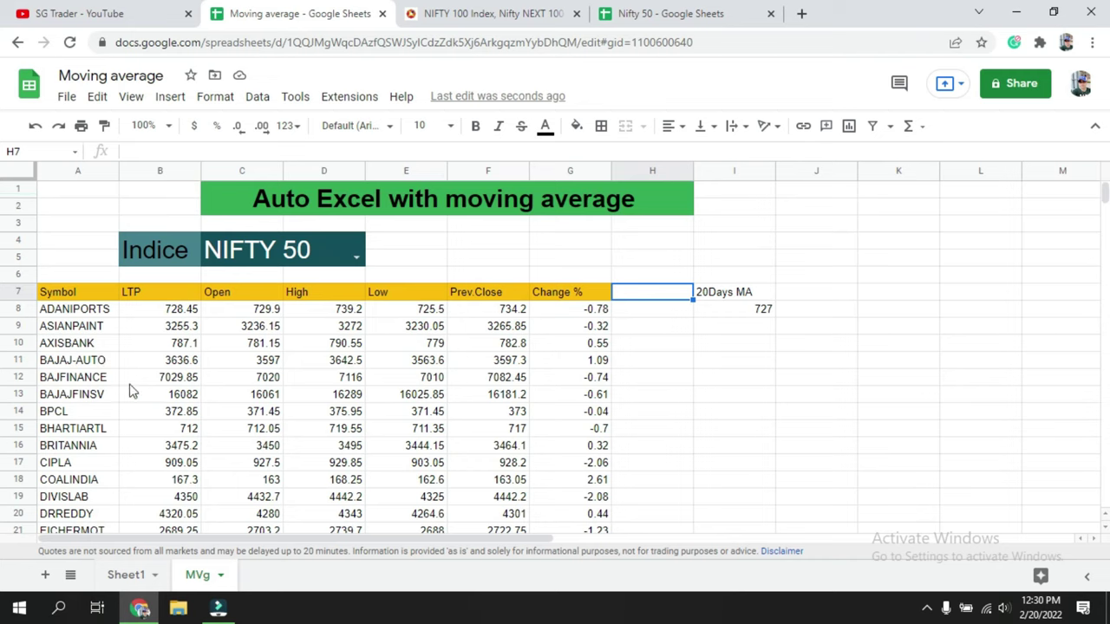